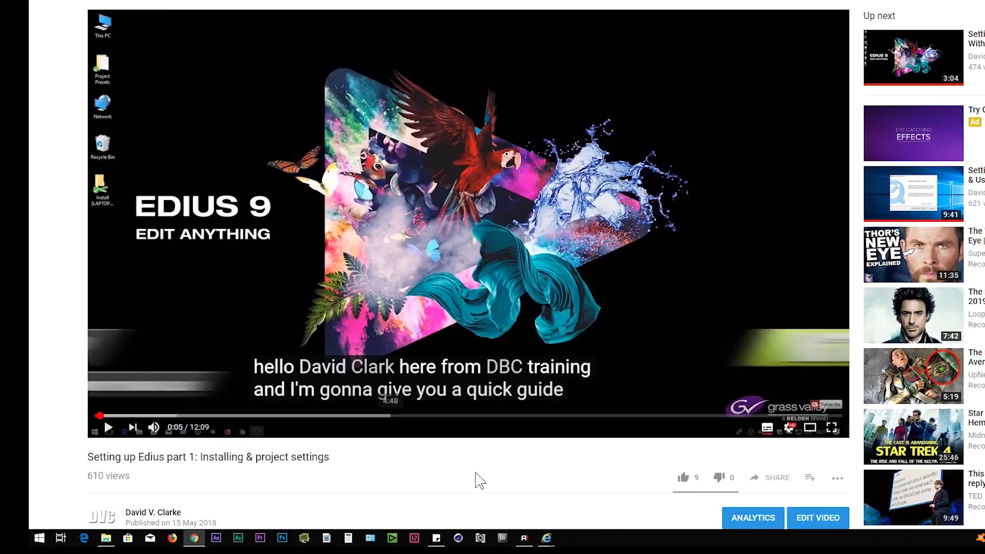
- Open the automatic English subtitles of the video "Setting up Edius part 1: Installing & project settings" for editing
click(820, 518)
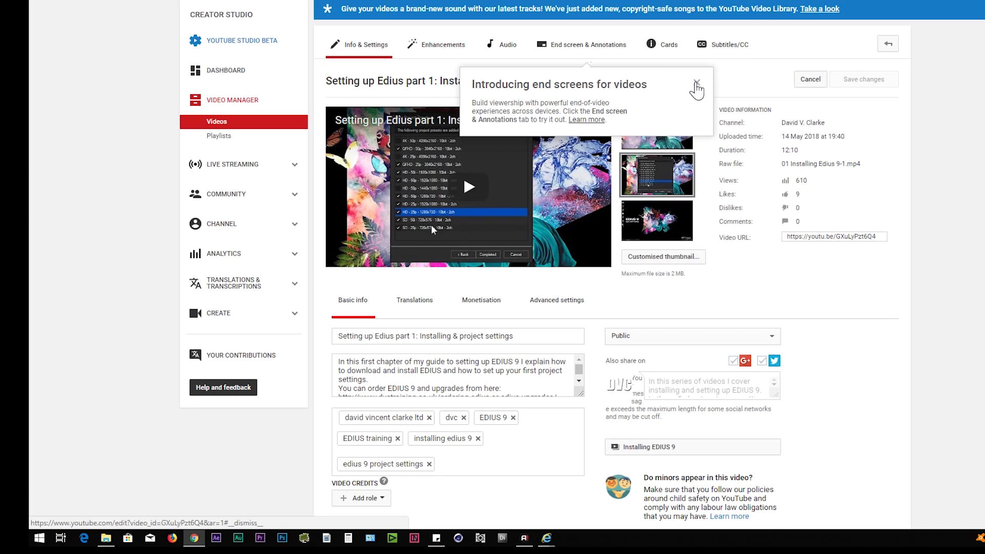
click(697, 83)
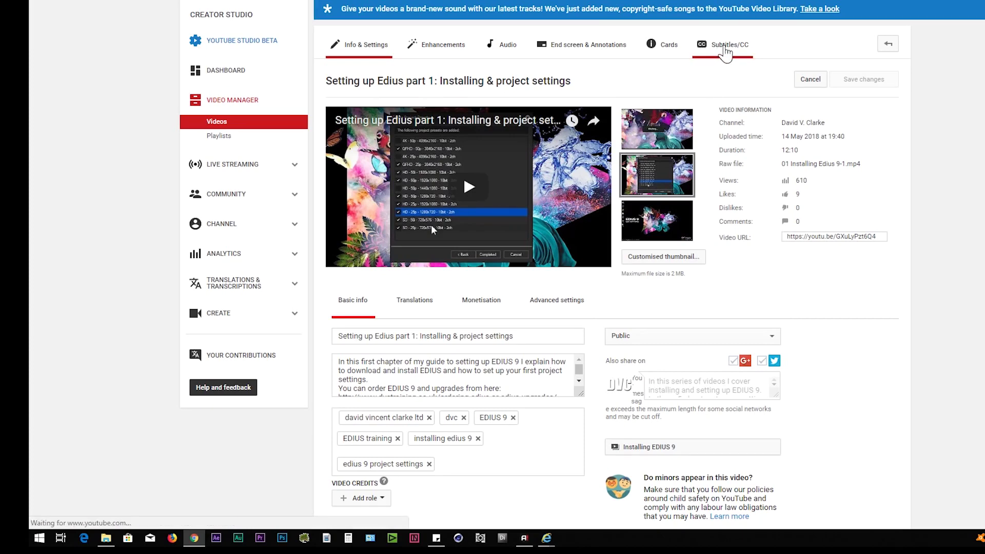
click(724, 47)
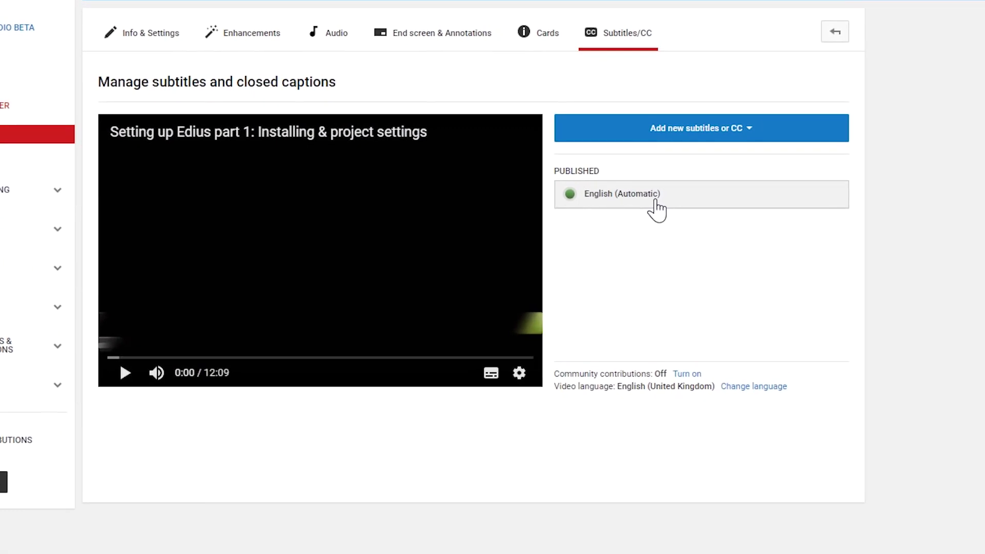
click(638, 205)
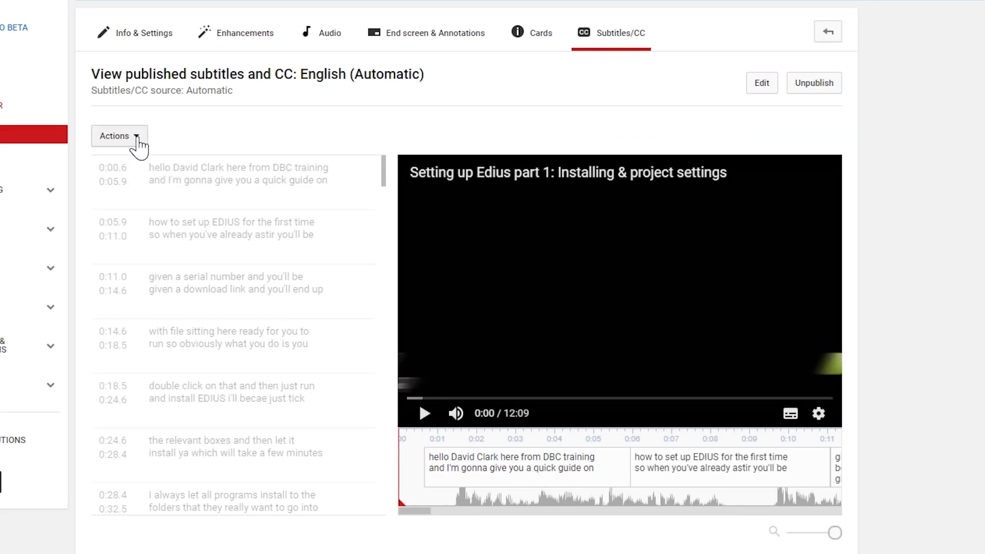
click(762, 85)
- Correct the first subtitle: start with "Hello,", add the missing "e" to the presenter's surname, and change the company name to "DVC Training"
drag(153, 227, 147, 225)
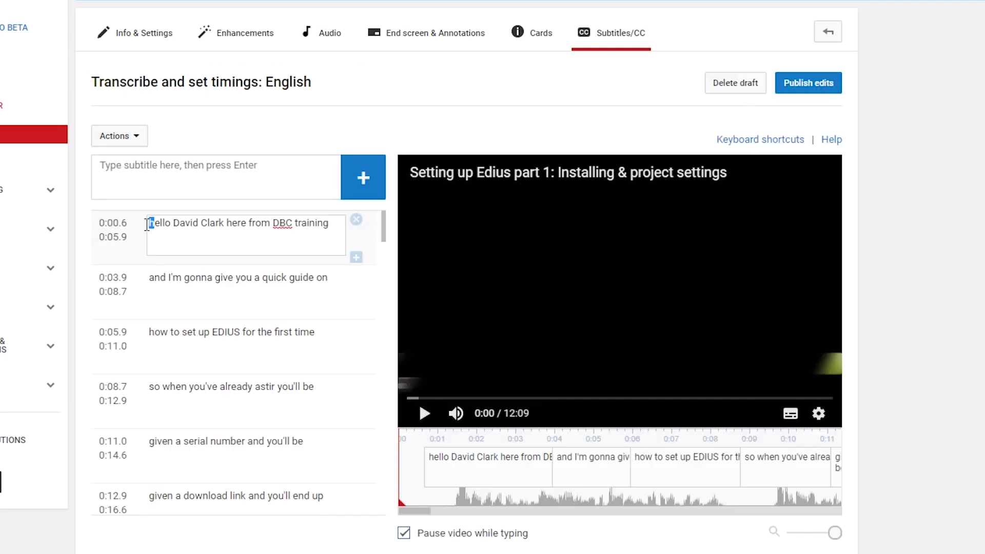
text(H)
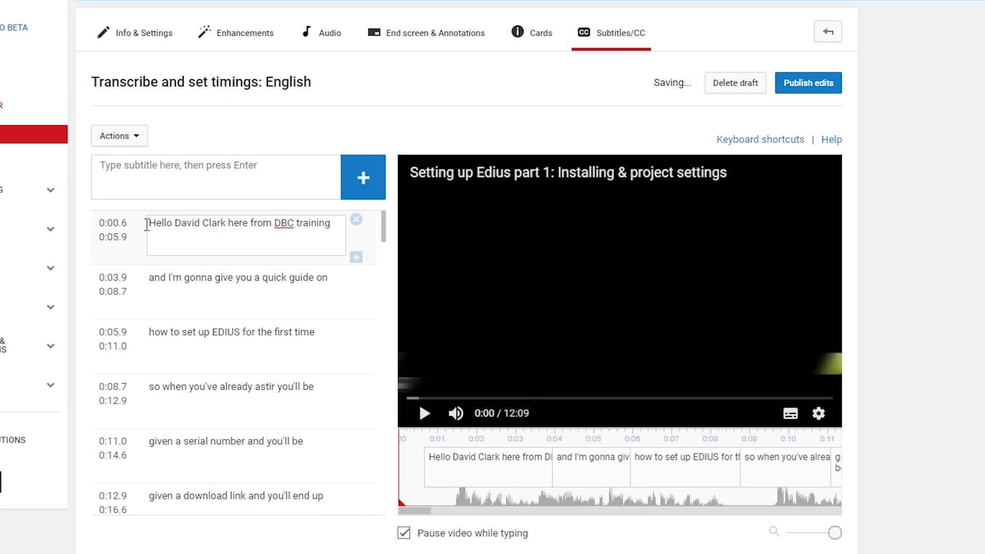
click(169, 226)
text(,)
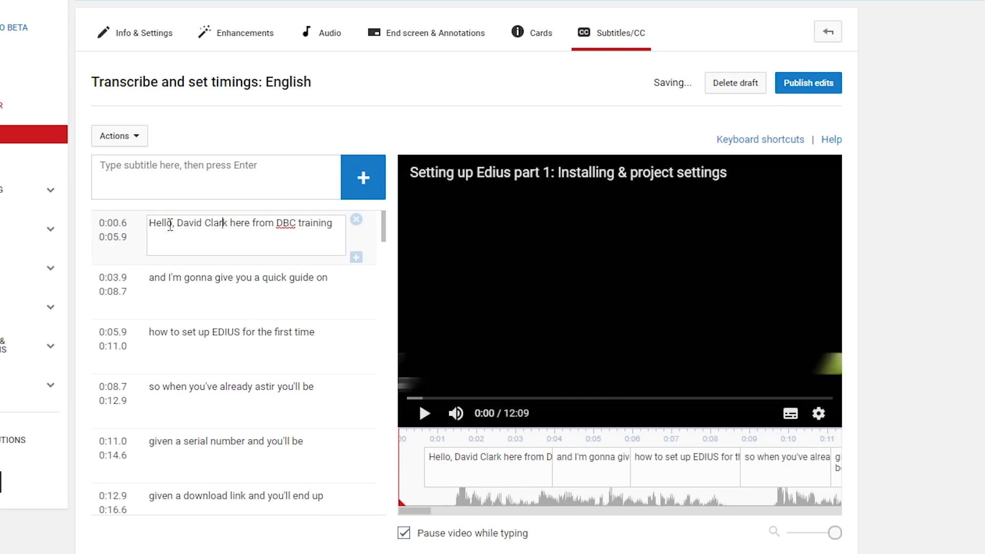
text(e)
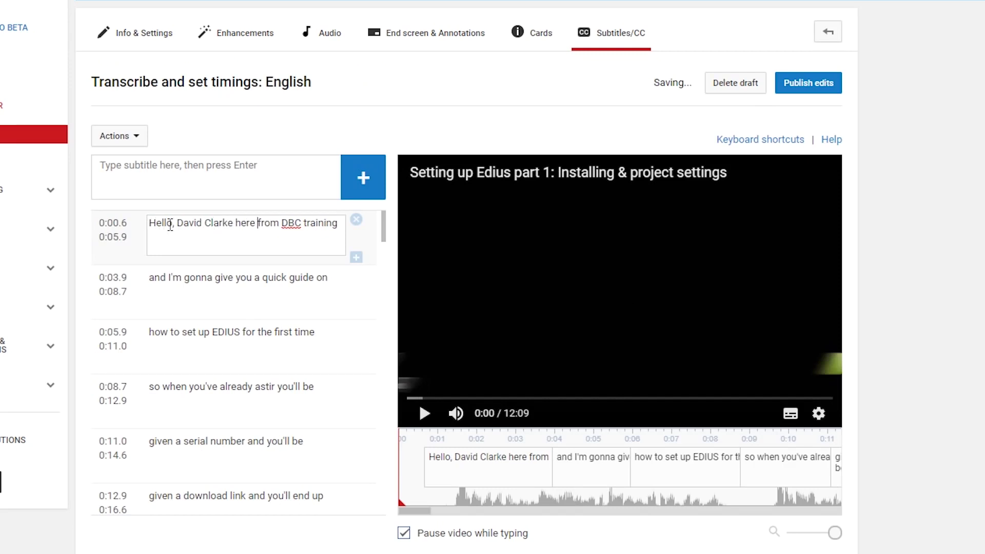
key(BackSpace)
text(VC )
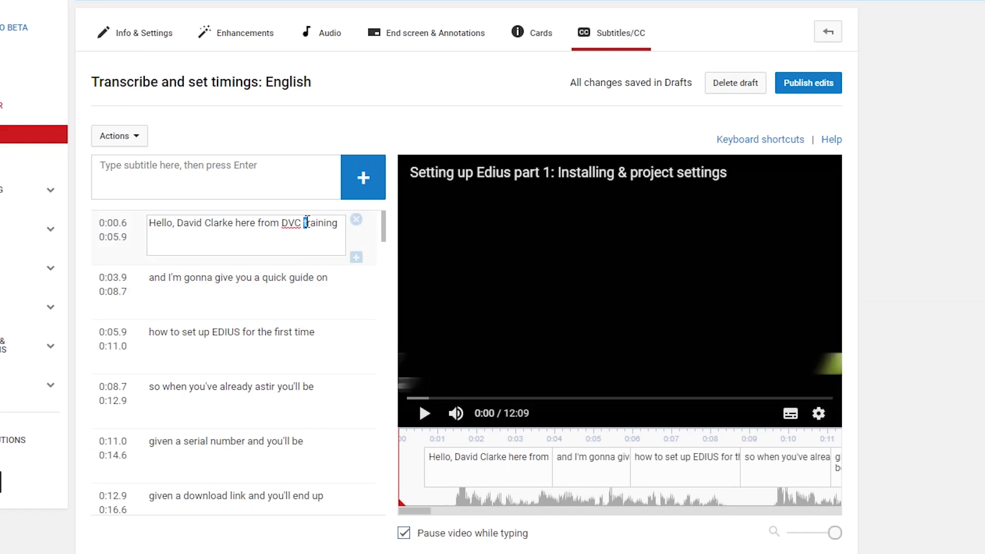
text(T)
- Retime the first subtitle on the timeline to run from 0:01.2 to 0:03.6, and play it back
click(424, 413)
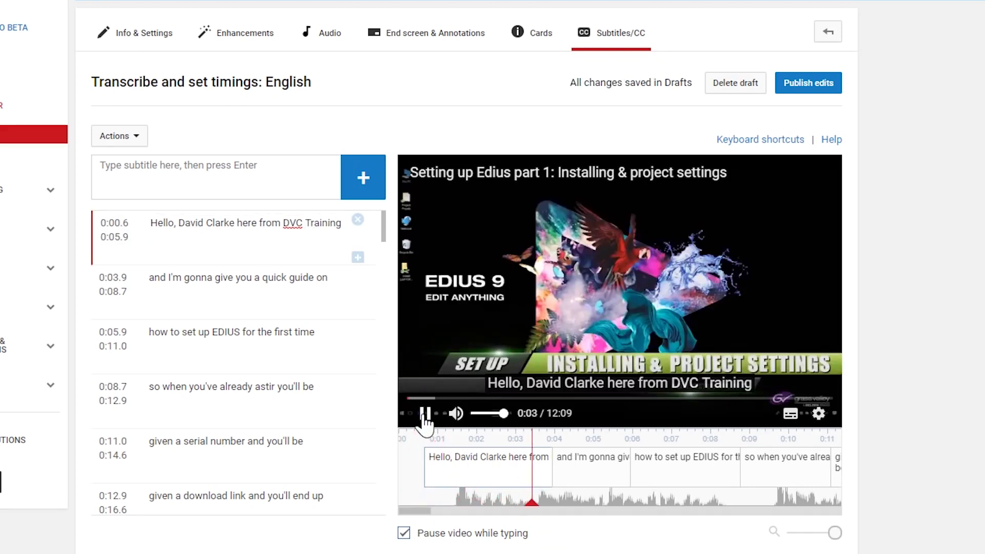
click(425, 415)
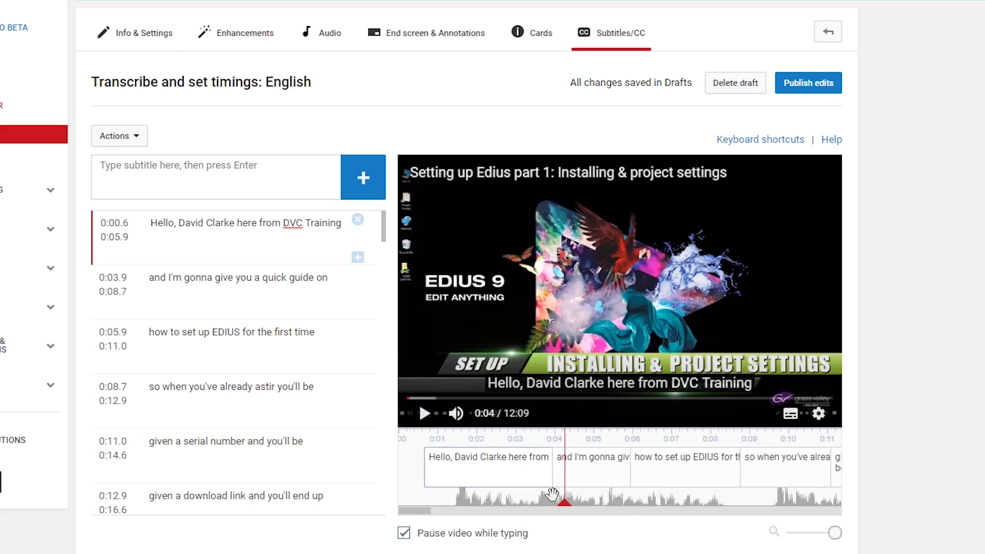
drag(553, 473, 539, 471)
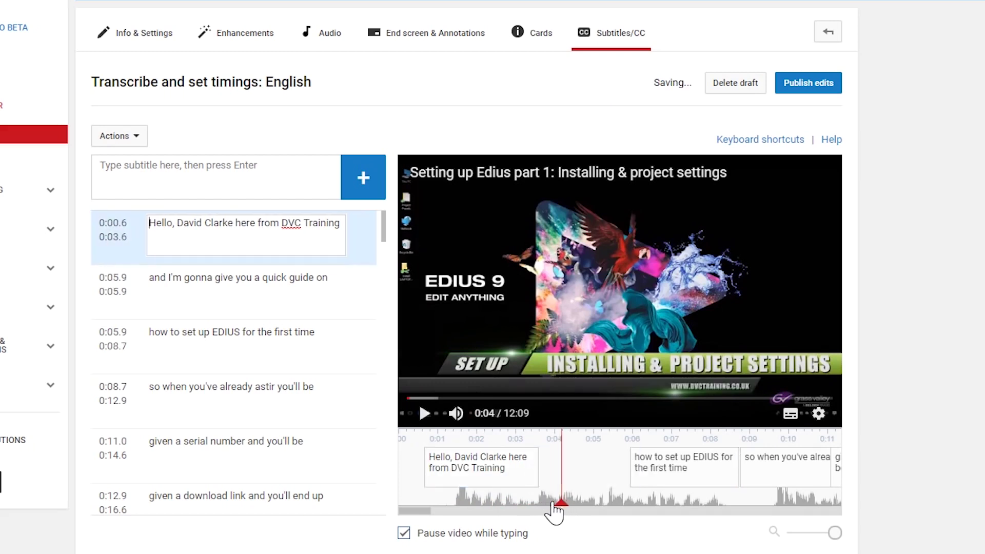
drag(554, 511, 448, 511)
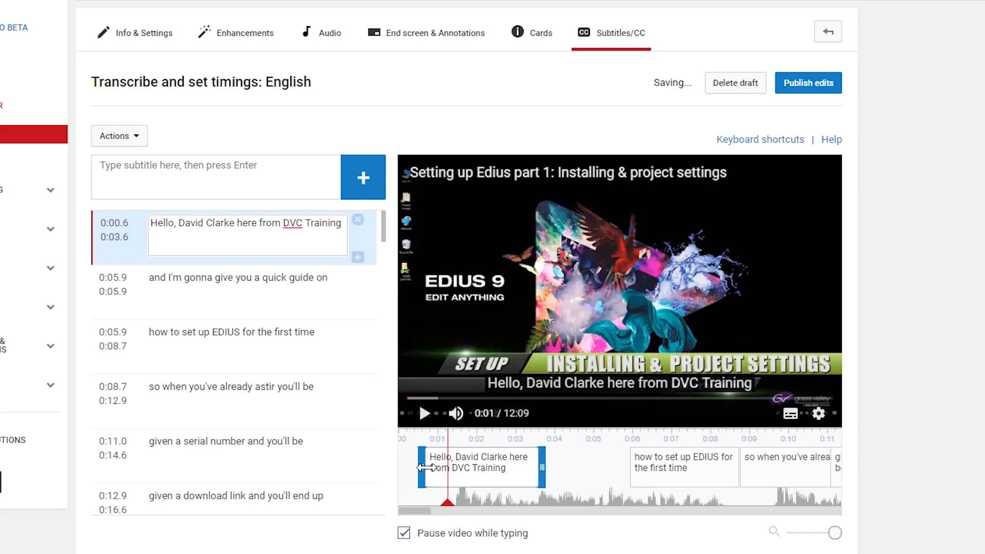
drag(424, 467, 448, 467)
click(425, 414)
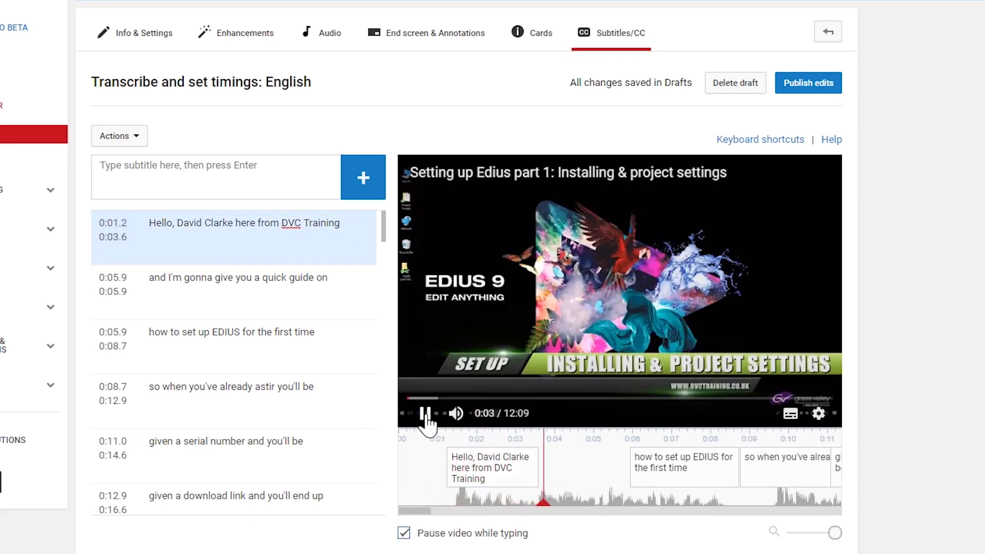
- Insert a new subtitle after the first one, reading "and I'm going to give you a quick guide.."
drag(621, 511, 505, 508)
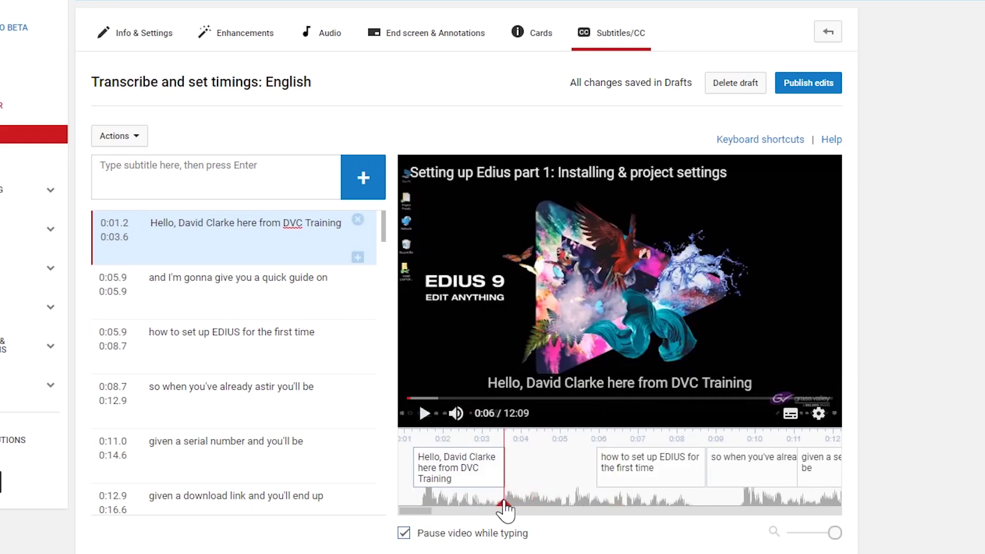
click(356, 258)
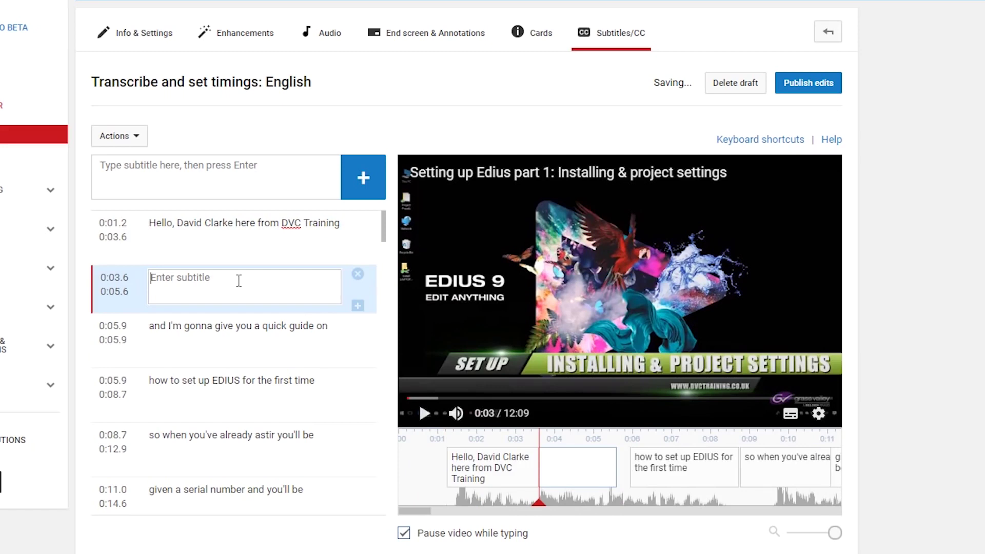
text(and I)
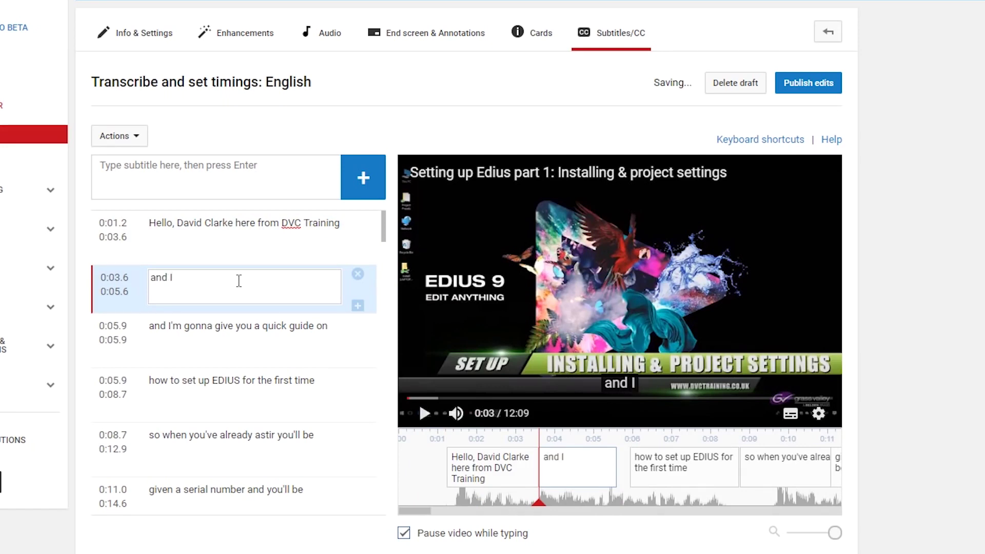
text('m going to gi)
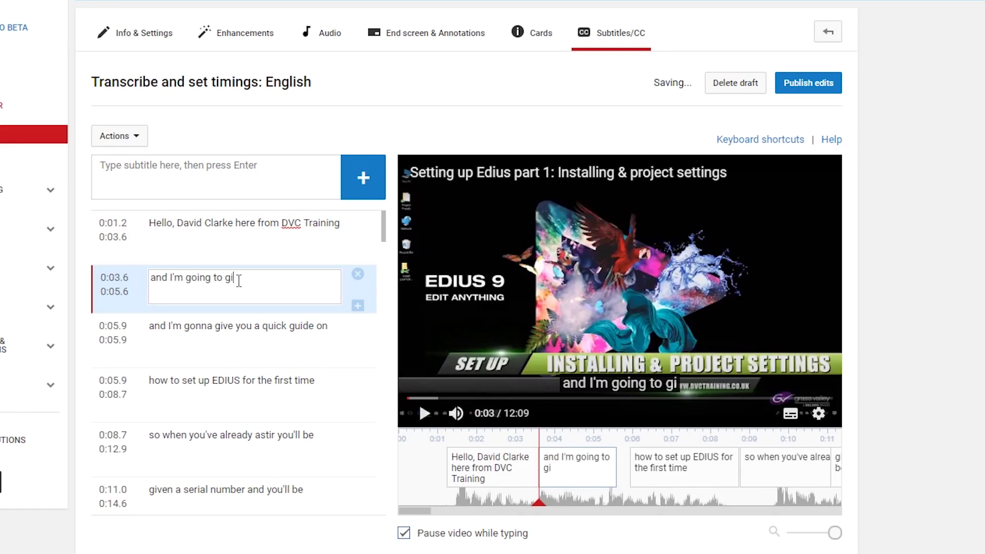
text(ve yo)
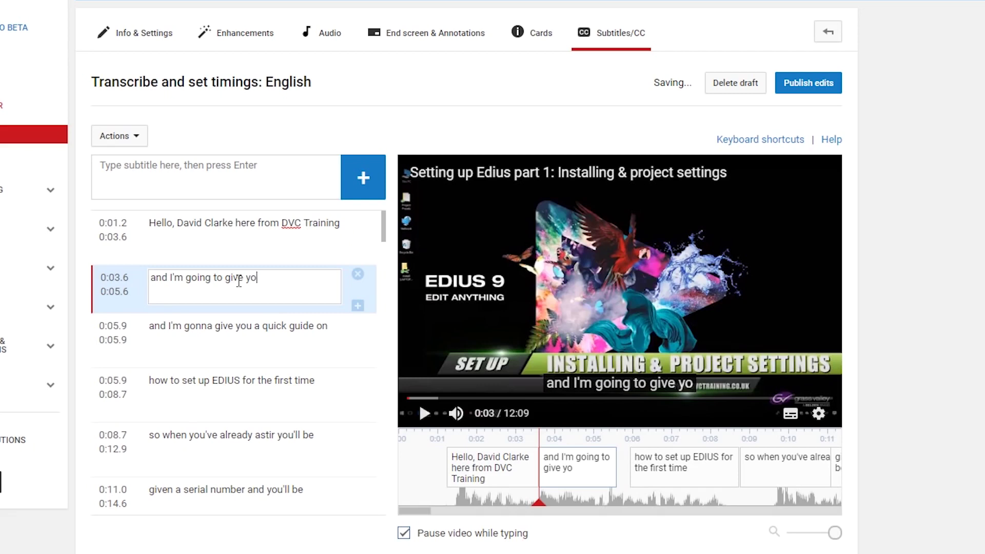
text(u a)
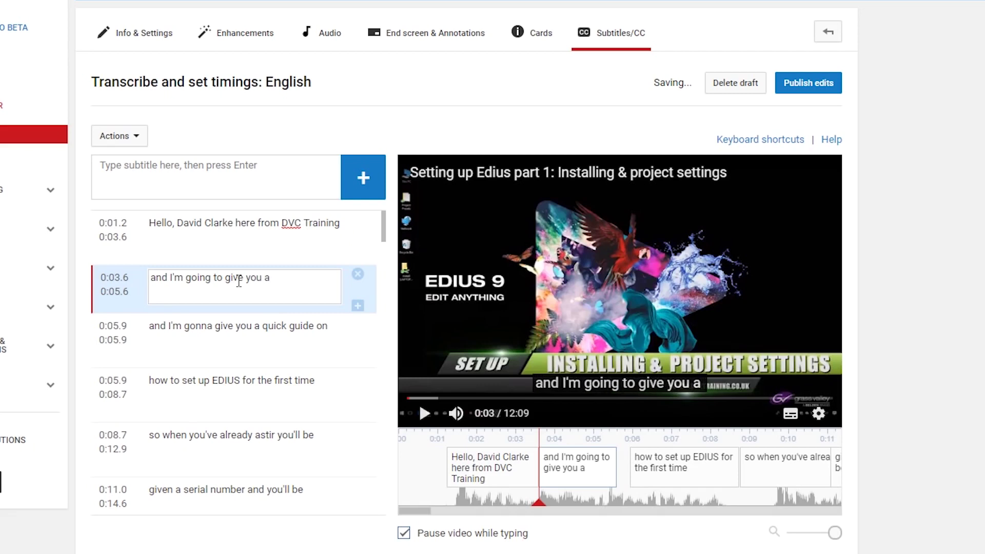
text( quick guide..)
- Retime the second subtitle to 0:03.9–0:05.4, extend the first subtitle's end to 0:03.8, and play back the result
click(424, 414)
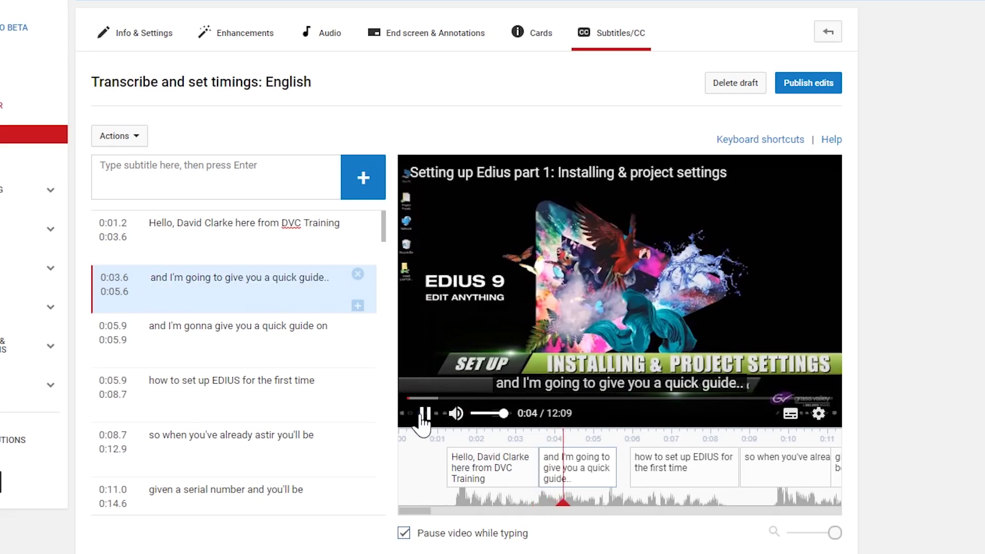
click(425, 413)
click(579, 472)
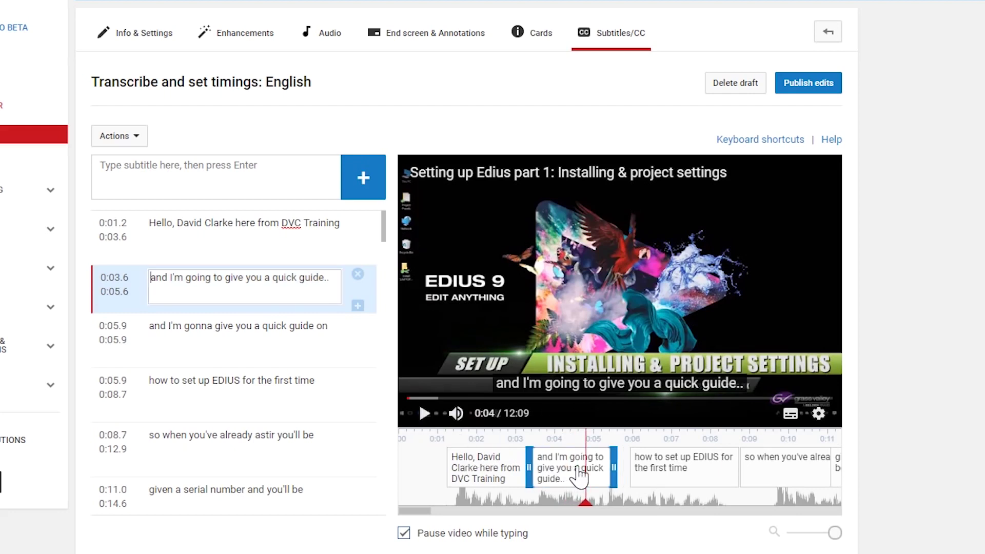
drag(529, 467, 547, 468)
click(532, 468)
drag(585, 505, 546, 513)
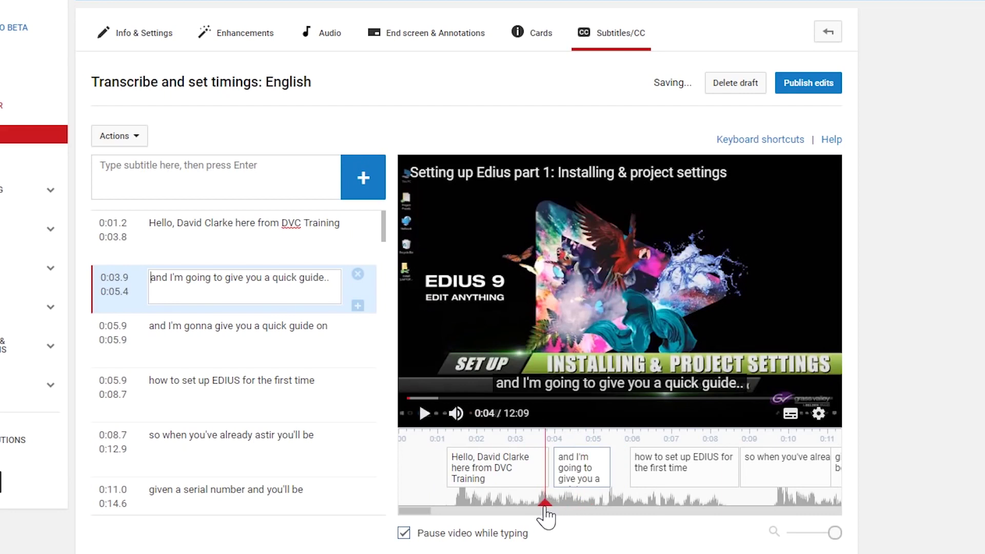
click(425, 415)
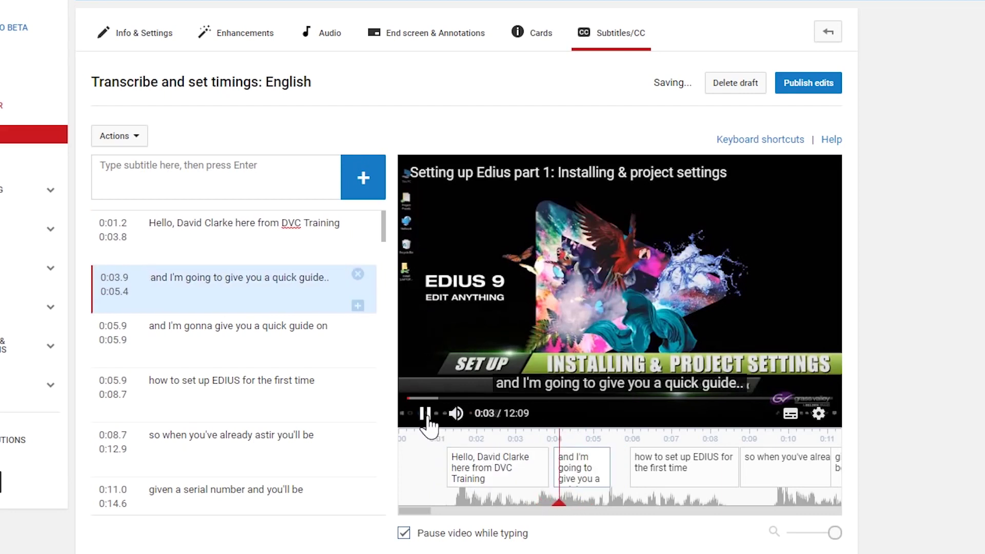
click(425, 414)
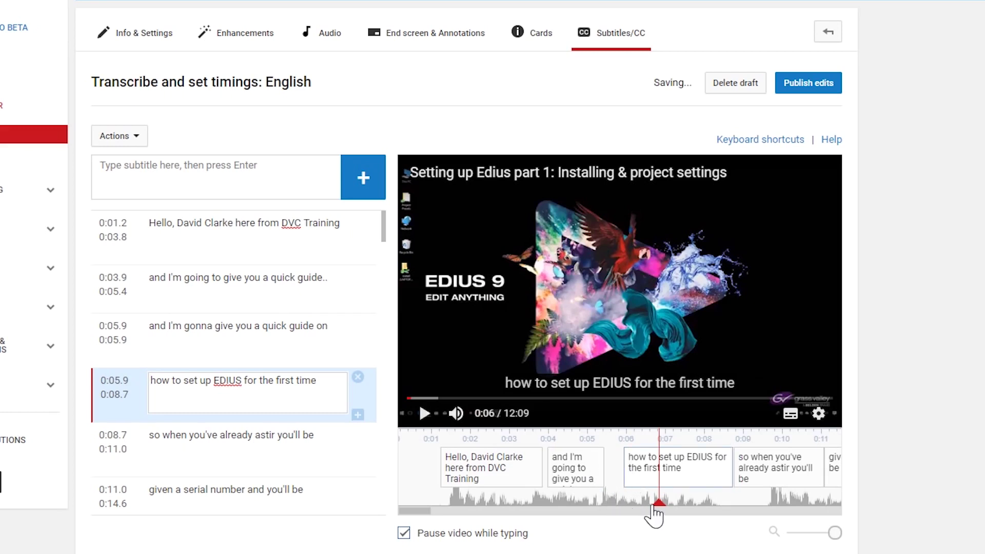
drag(659, 502, 586, 506)
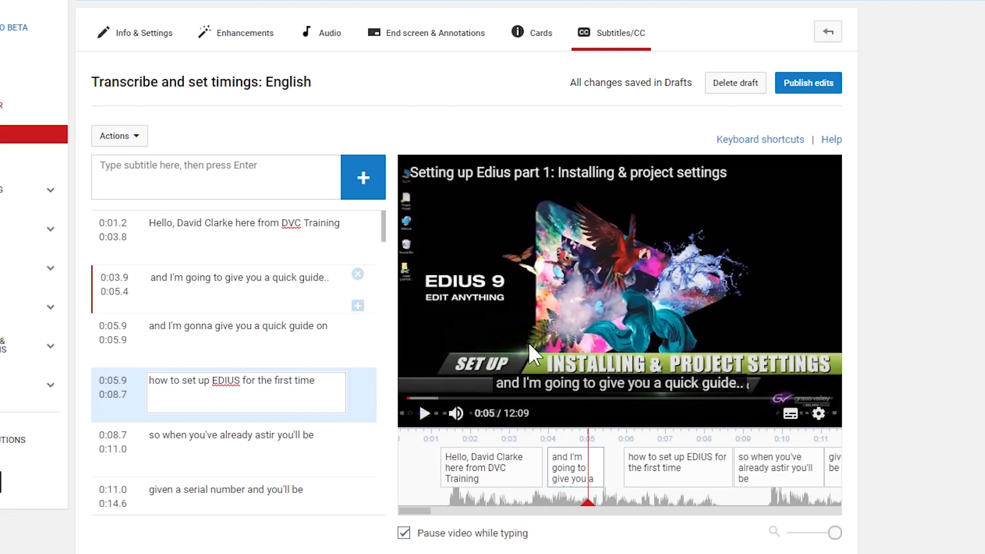
- Publish the edited English subtitles
click(717, 121)
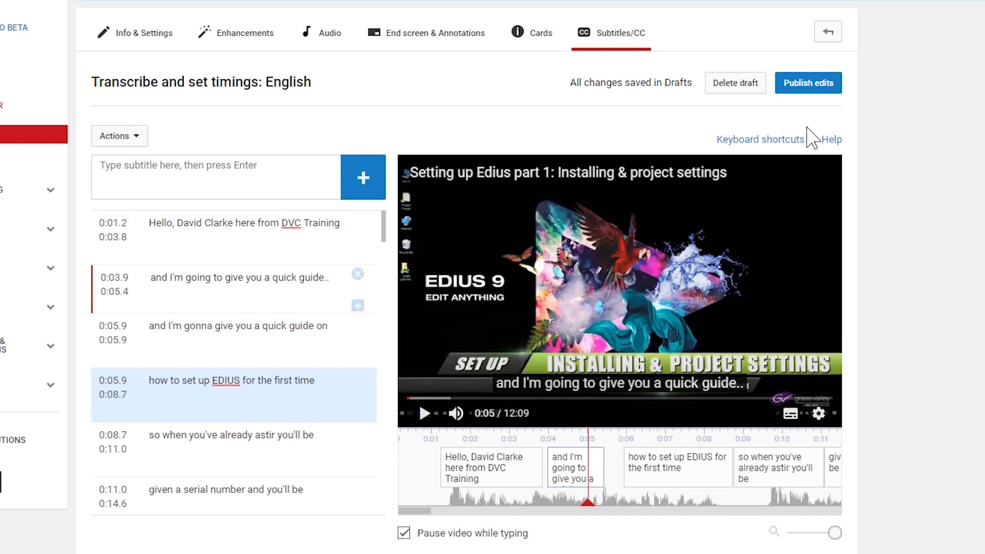
click(807, 90)
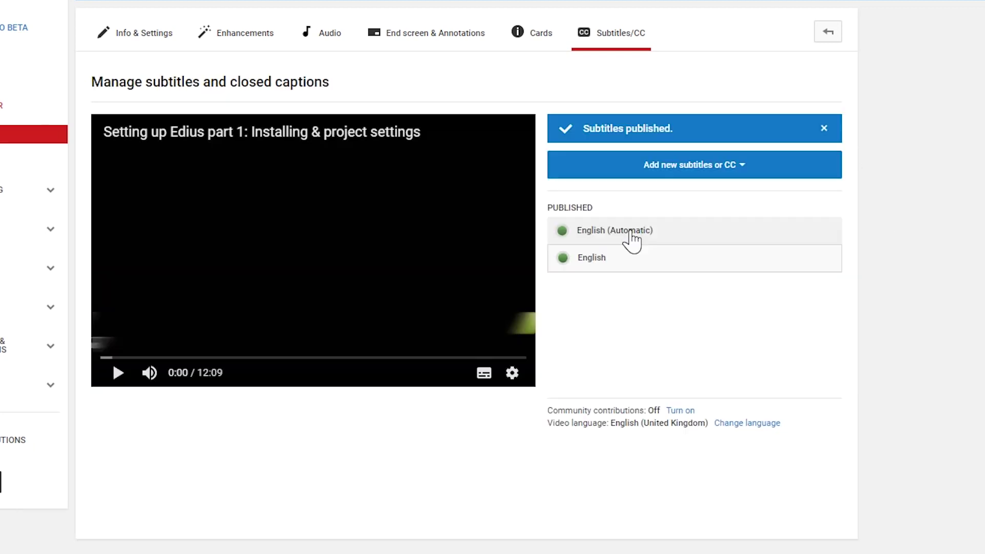
- Download the published English (Automatic) subtitles as an .srt file
click(632, 240)
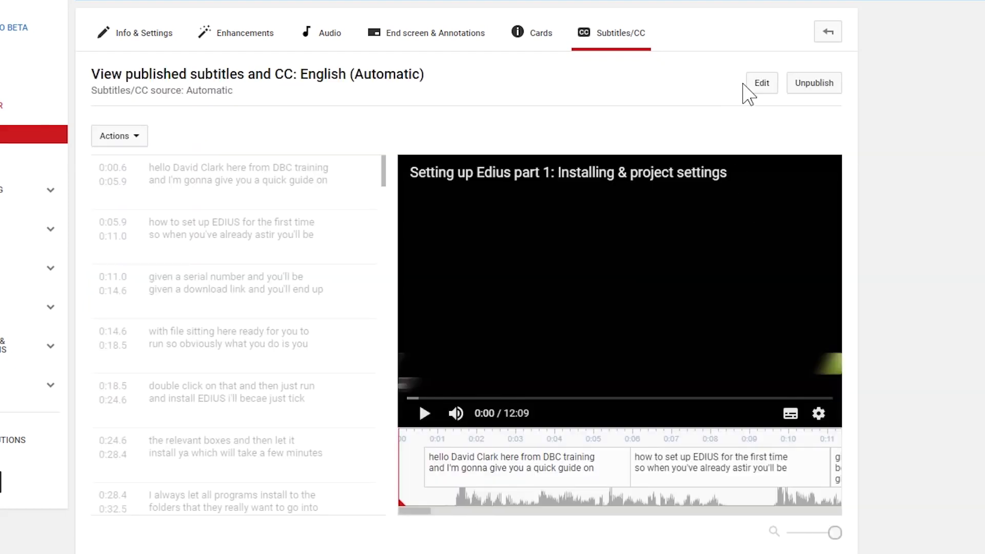
click(136, 138)
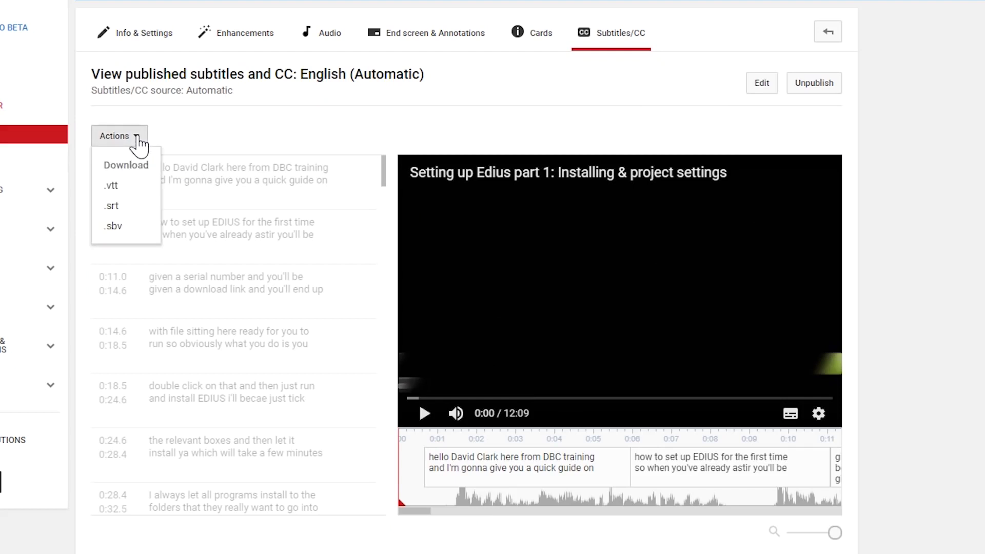
click(113, 207)
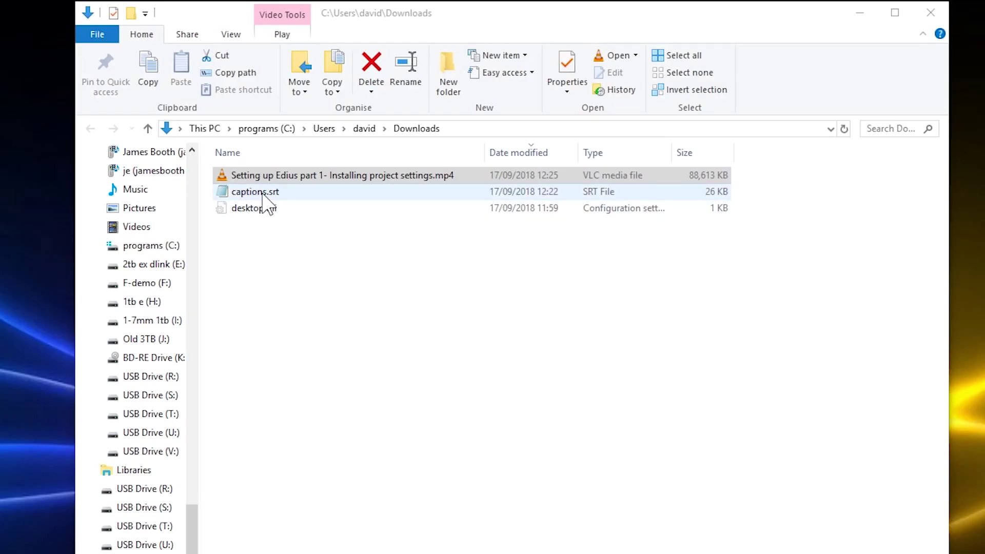
- Open captions.srt from the Downloads folder in Notepad, examine how its captions and timings are laid out, and close it
click(263, 194)
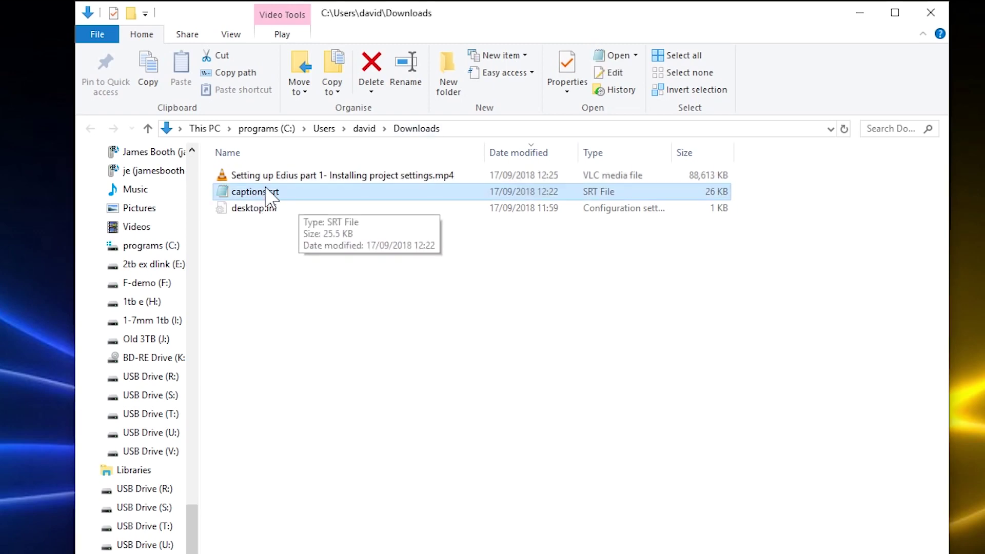
right_click(264, 194)
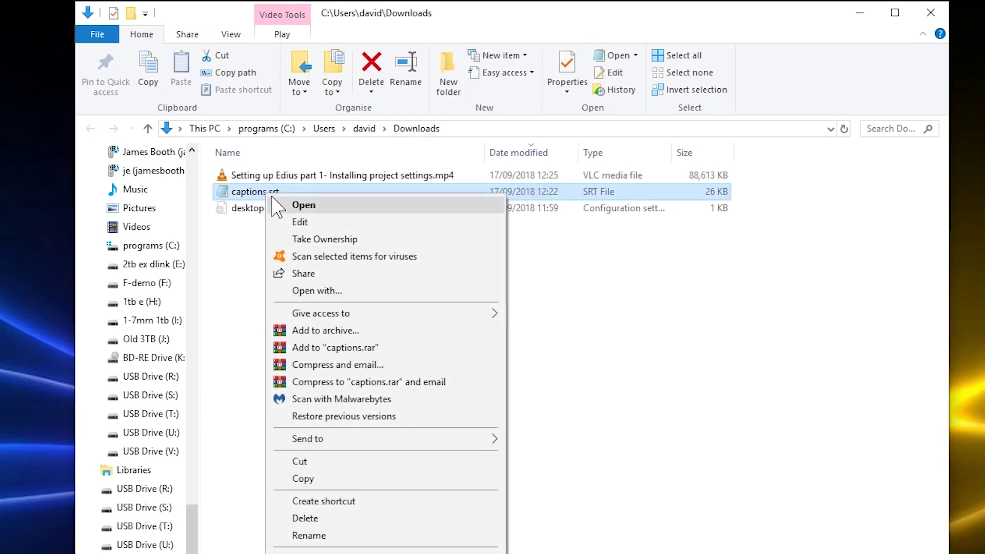
click(324, 291)
double_click(273, 297)
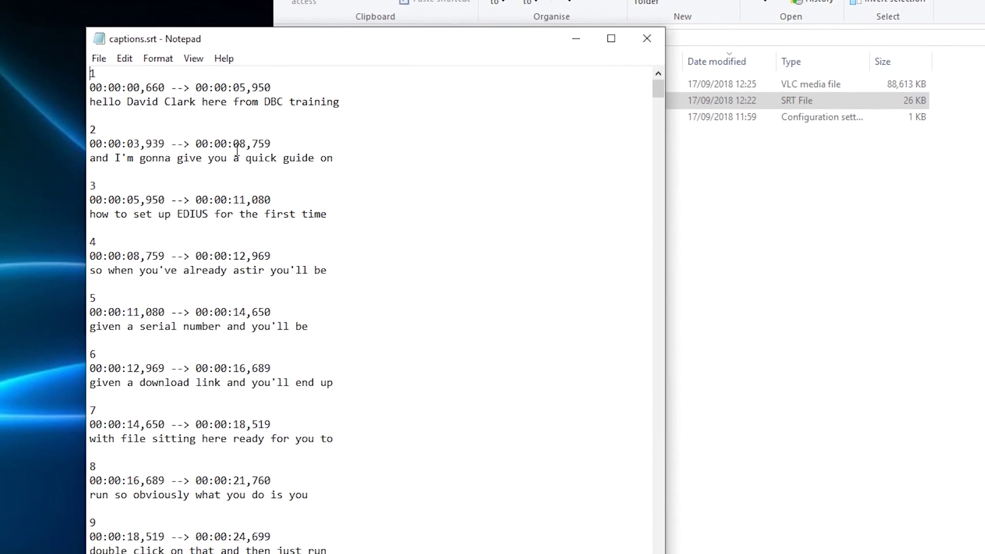
click(644, 41)
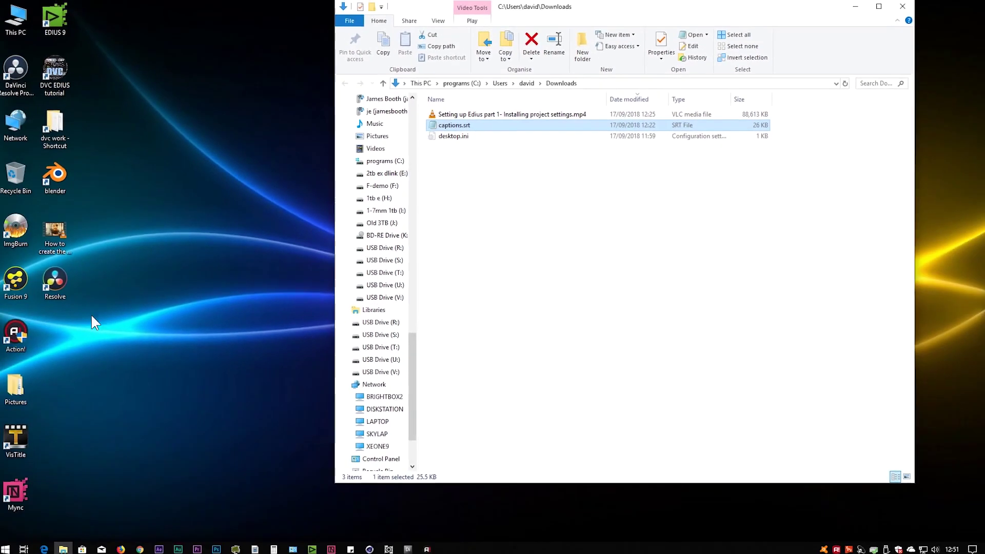
- Switch to DaVinci Resolve and create a new project named "substitles for youtube"
click(55, 277)
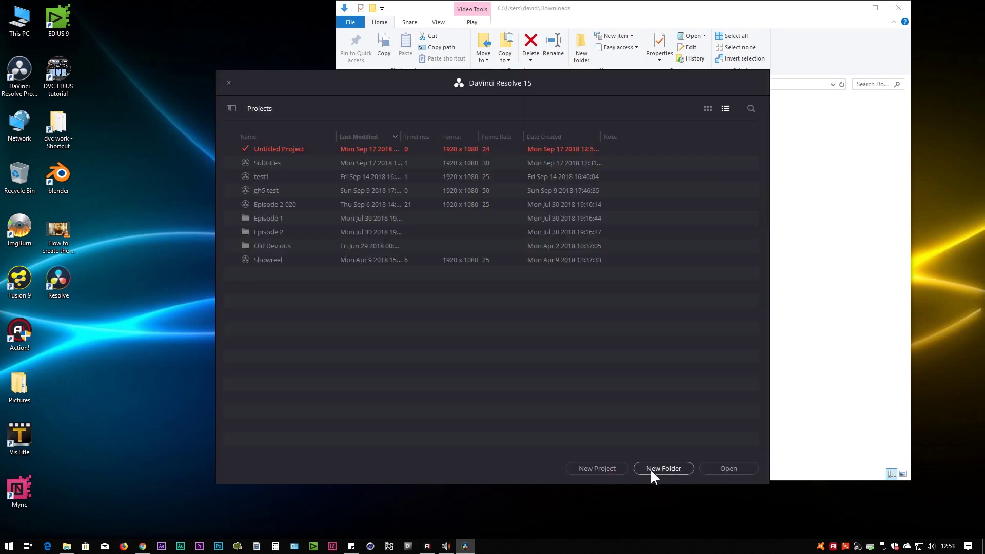
click(590, 467)
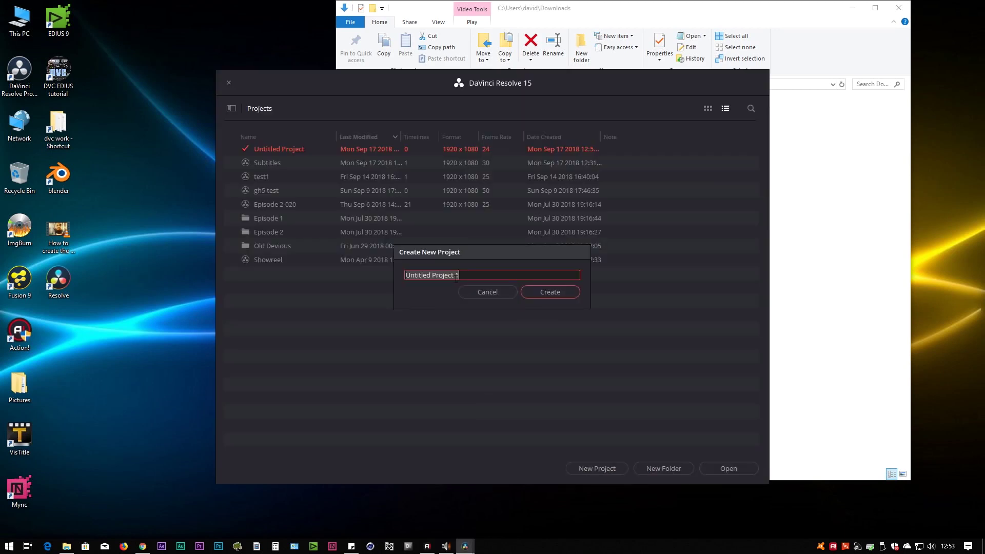
text(subsite)
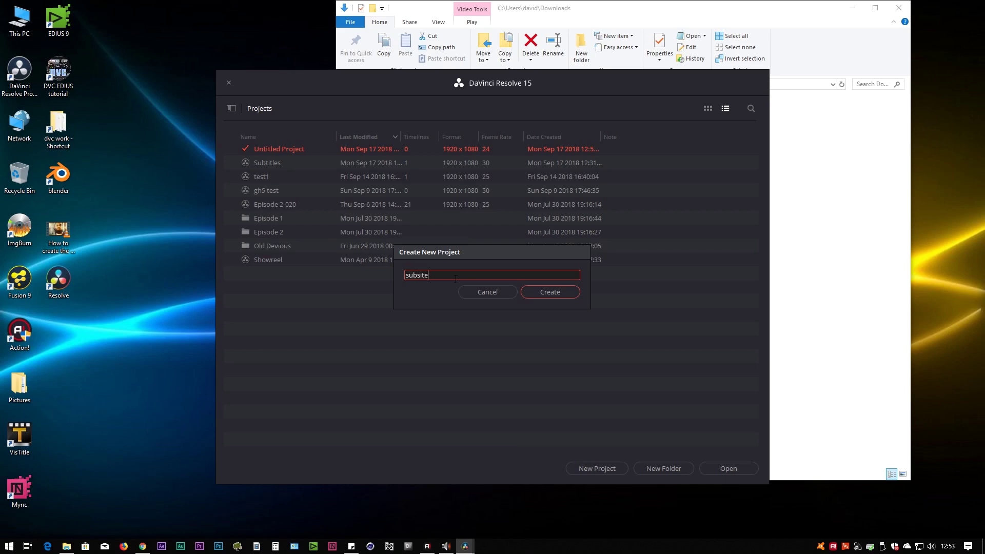
key(BackSpace)
key(BackSpace)
key(BackSpace)
text(titles for youtube)
key(Return)
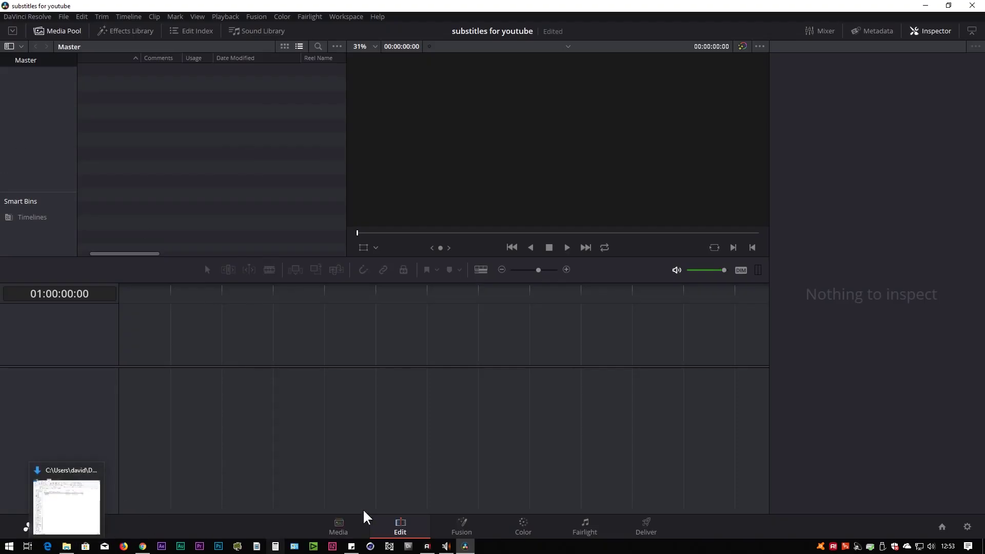
- Import the "Setting up Edius part 1" MP4 from Downloads into the media pool, changing the project frame rate to match it
click(66, 547)
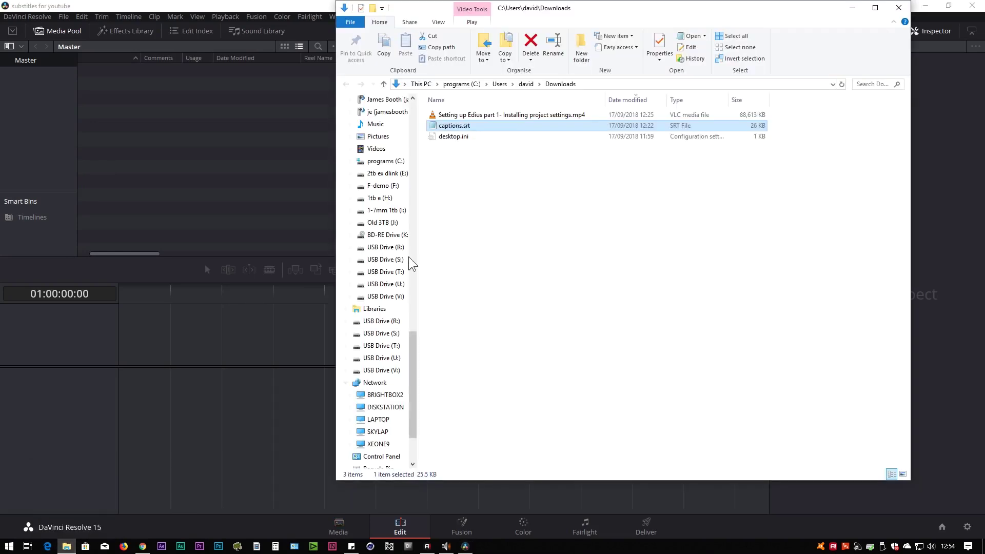
drag(490, 115, 244, 126)
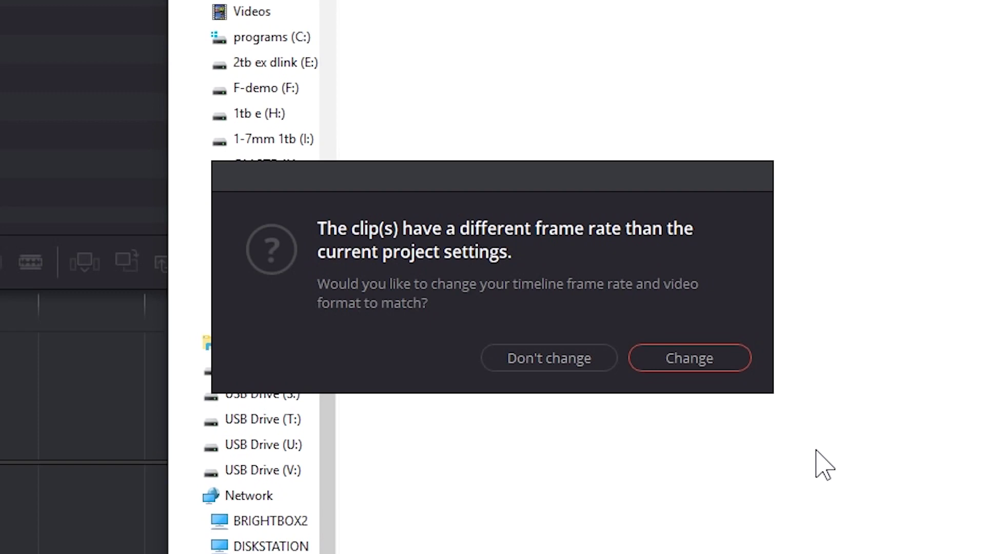
click(670, 362)
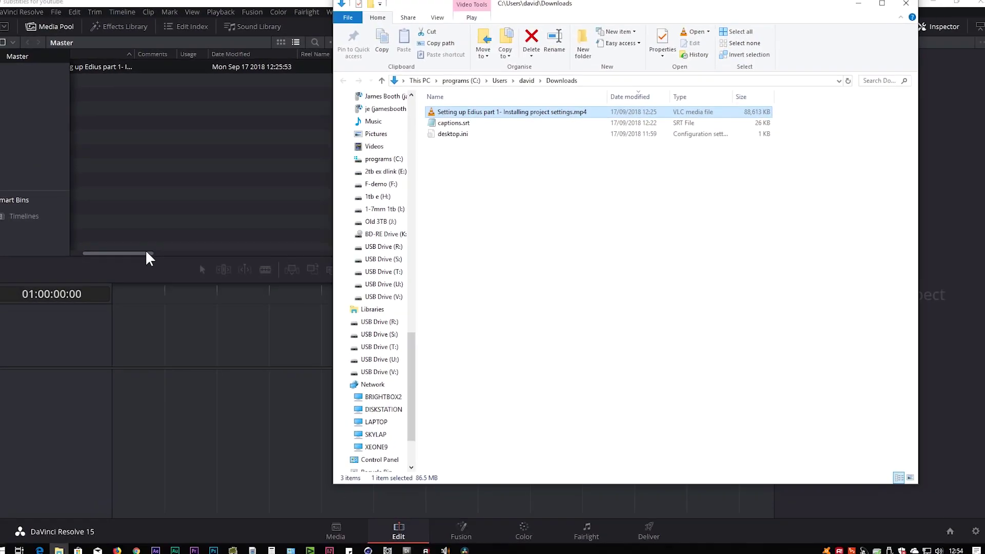
click(147, 257)
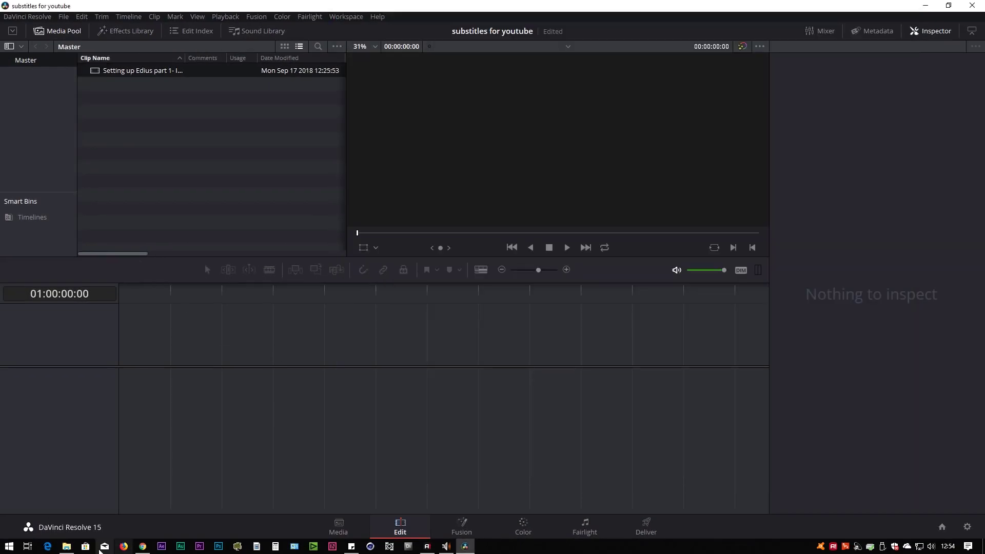
- Add captions.srt from Downloads to the media pool and check the file import options for the subtitle command
click(61, 552)
drag(452, 126, 167, 163)
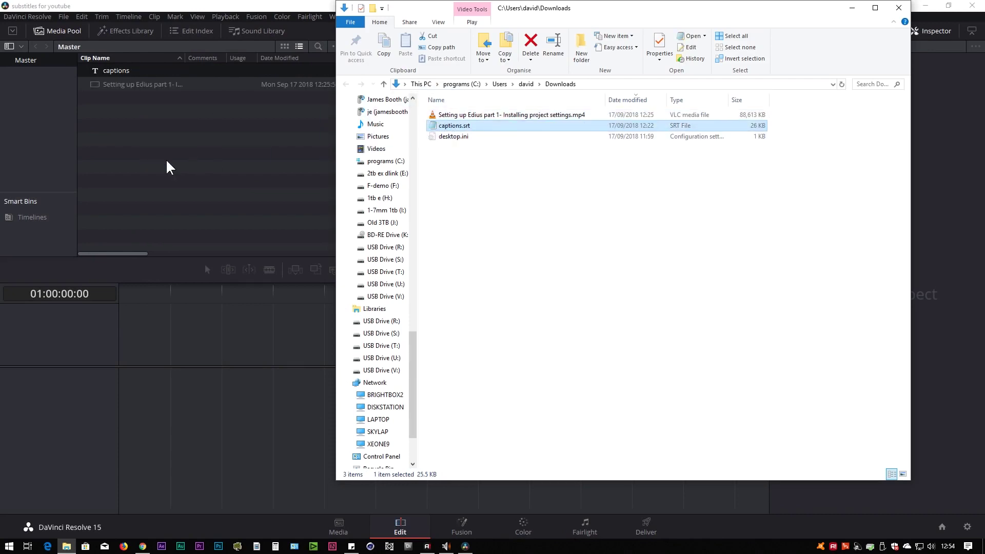
click(255, 211)
click(65, 15)
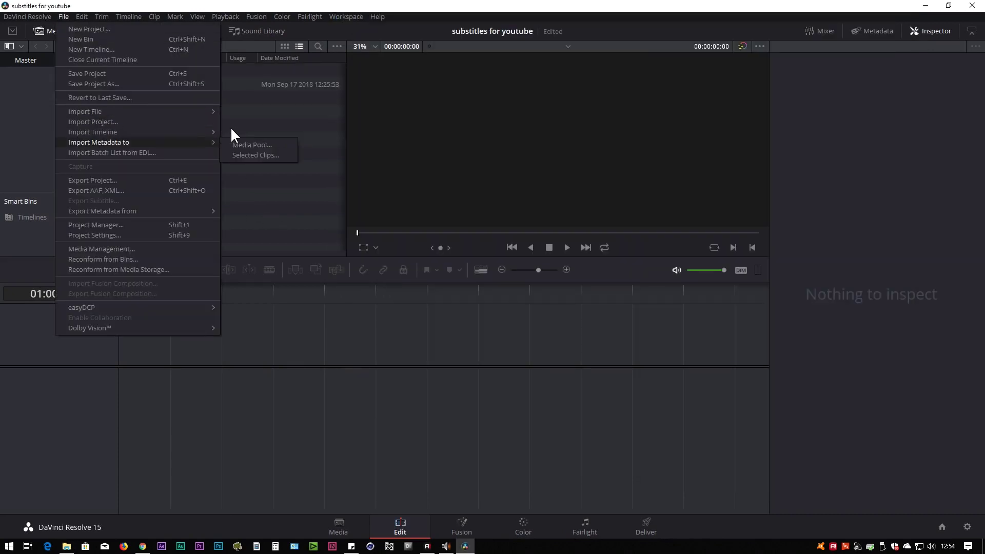
mouse_move(149, 112)
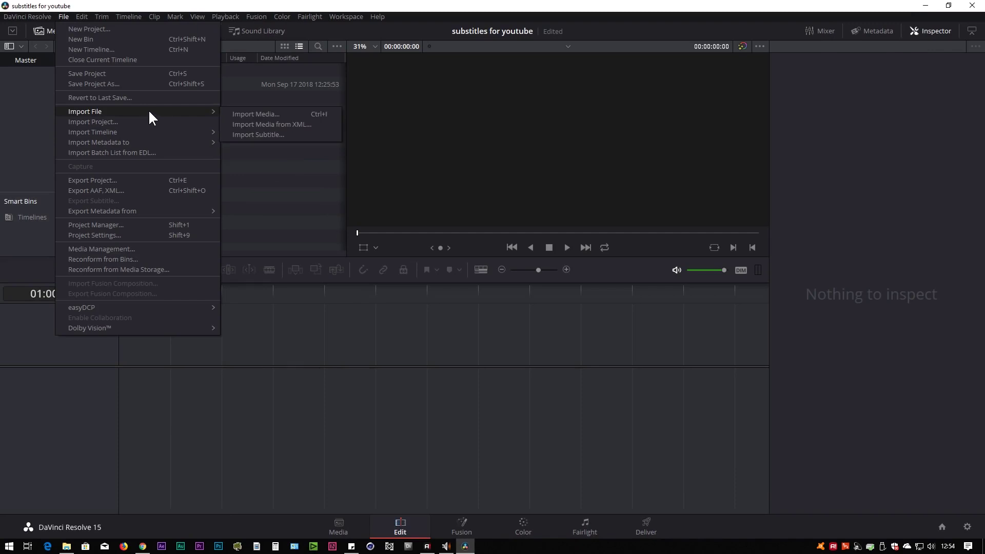
click(280, 185)
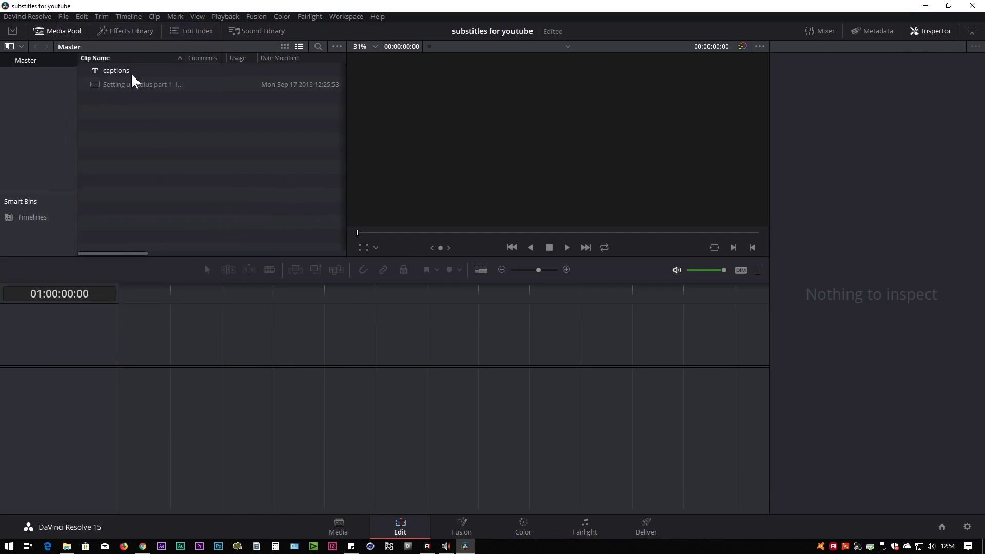
- Create a timeline from the "Setting up Edius" video and play it up to where the speech begins
drag(94, 82, 111, 369)
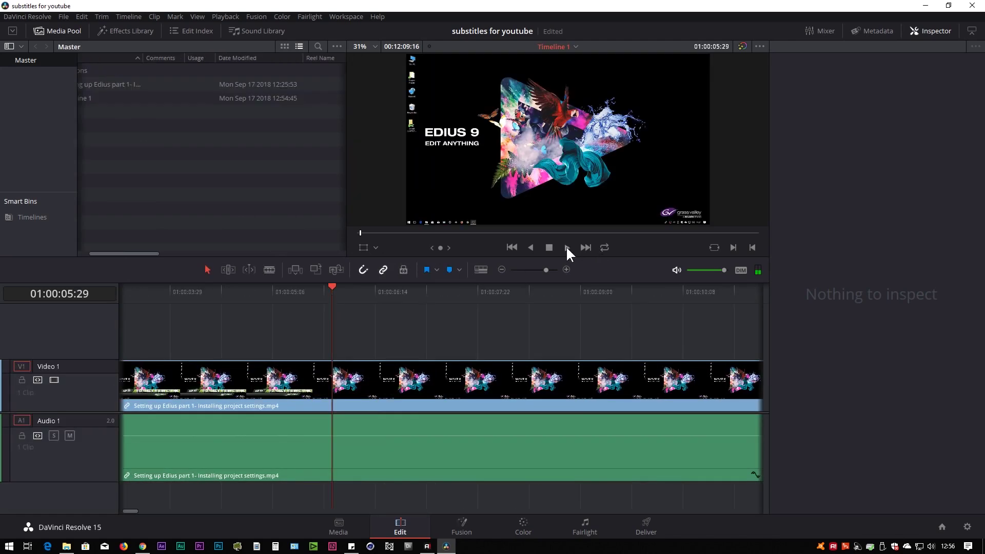
click(567, 248)
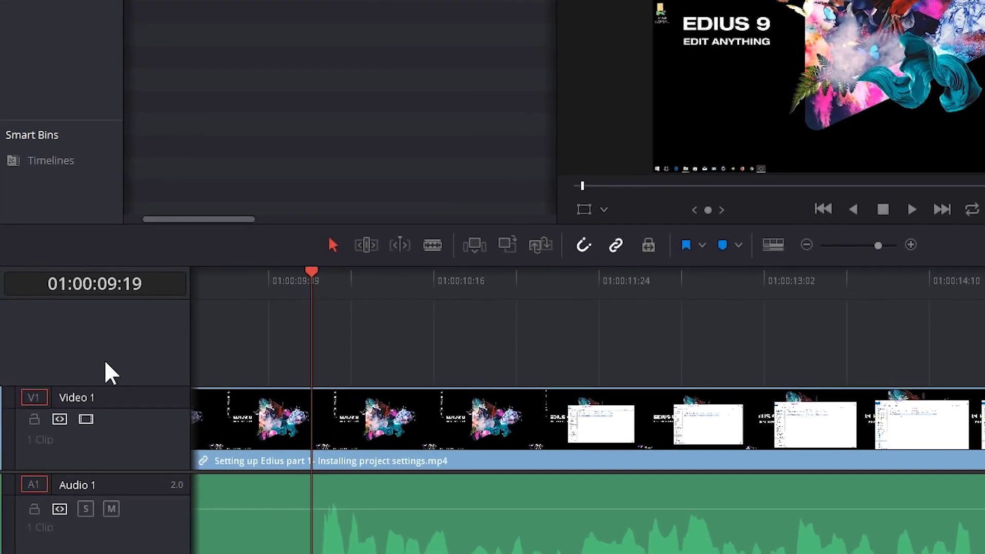
- Add a subtitle track above the Video 1 track and examine the track's other commands
right_click(105, 362)
click(140, 407)
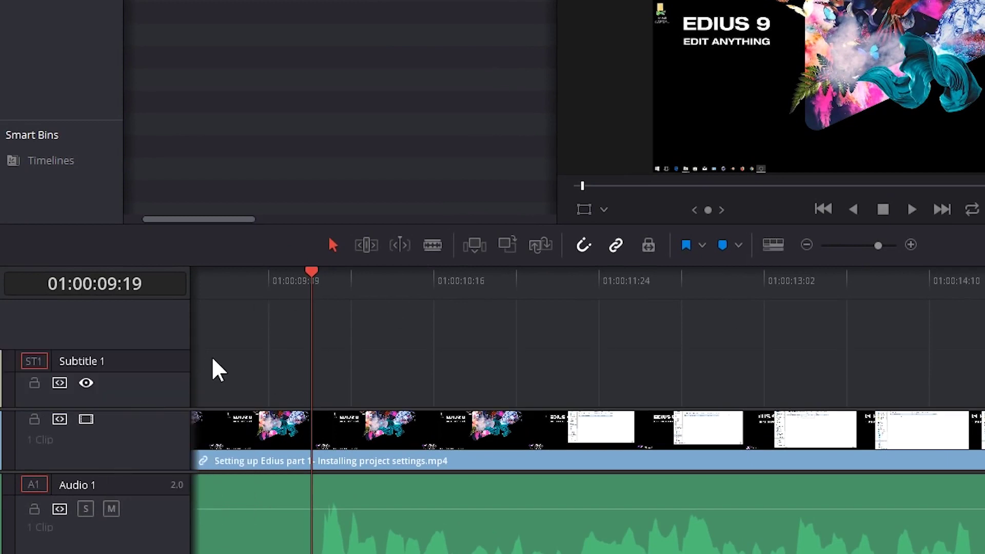
right_click(128, 344)
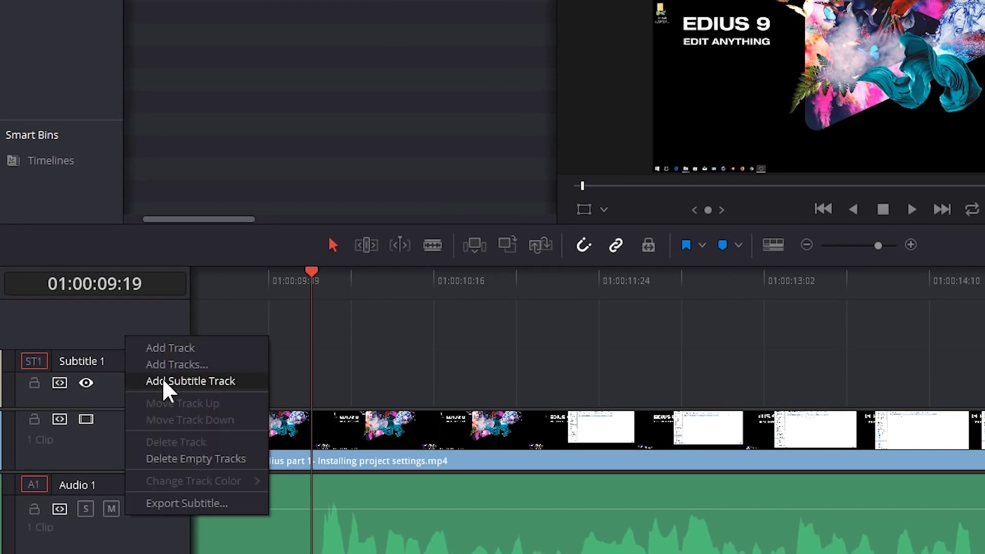
click(77, 379)
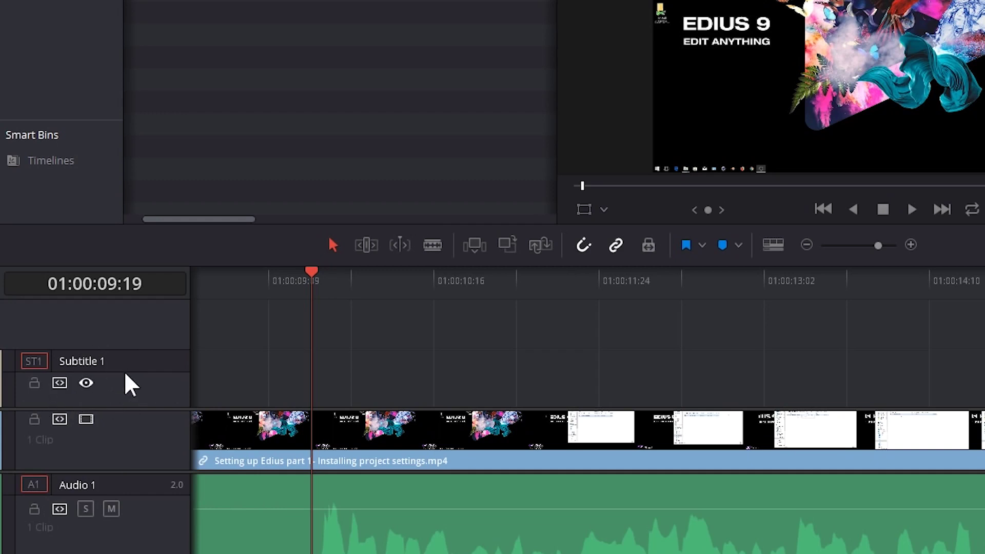
- Toggle the subtitle tracks' visibility in the timeline view options, and switch the clip view to thumbnail and back to filmstrip
click(772, 246)
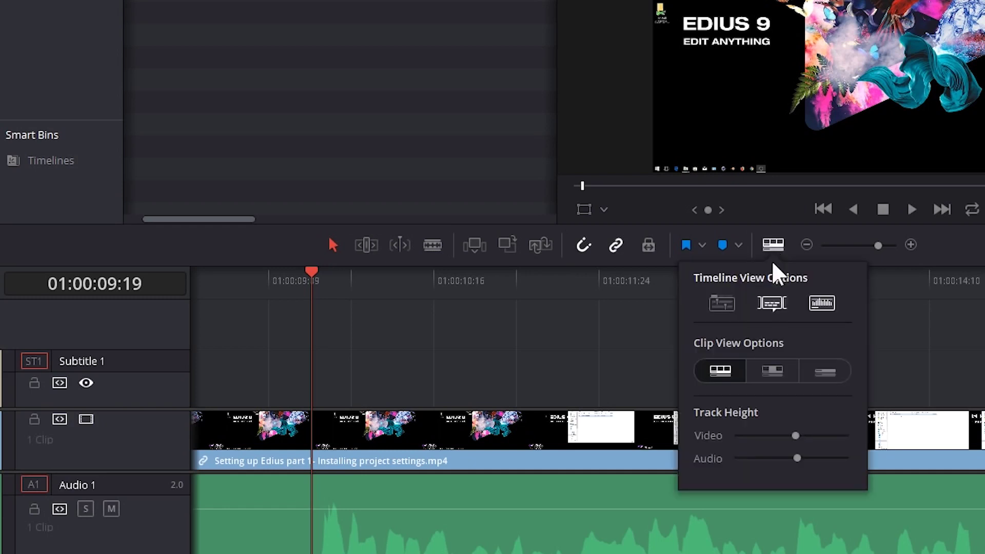
click(773, 305)
click(772, 306)
click(779, 377)
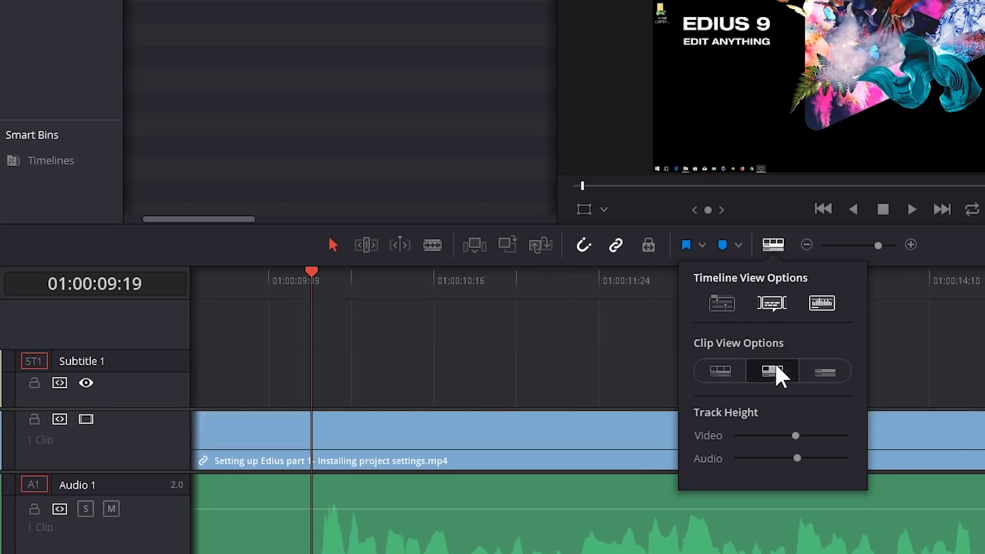
click(732, 378)
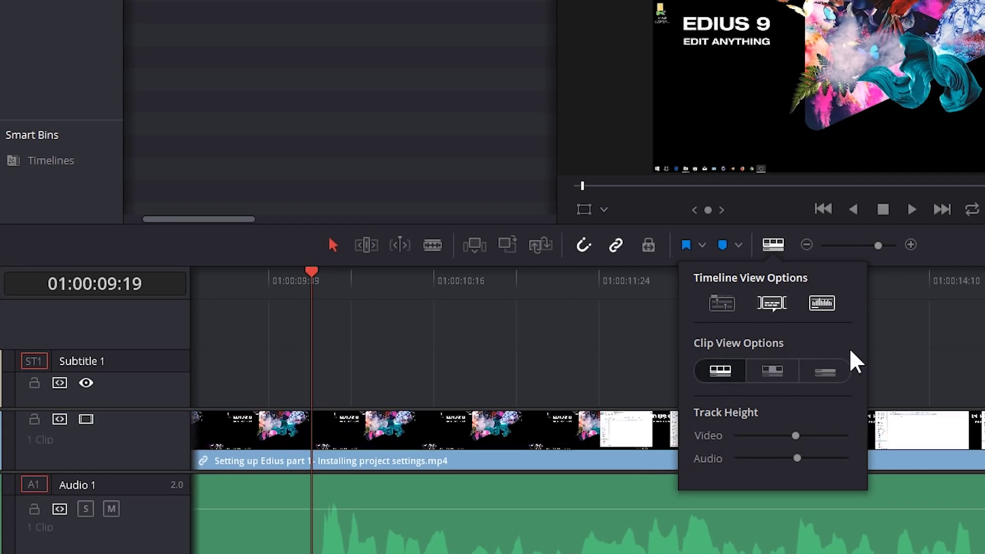
click(774, 307)
click(774, 307)
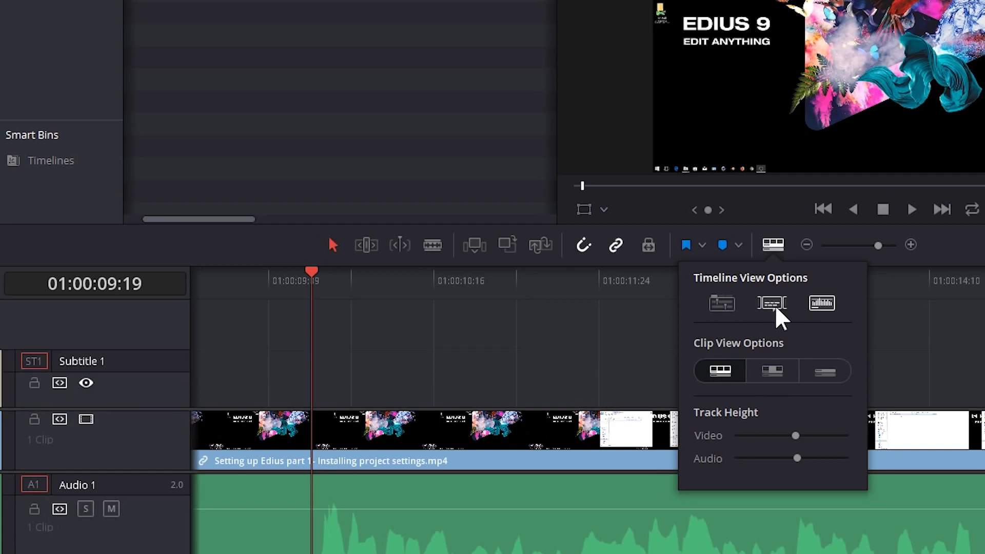
click(458, 333)
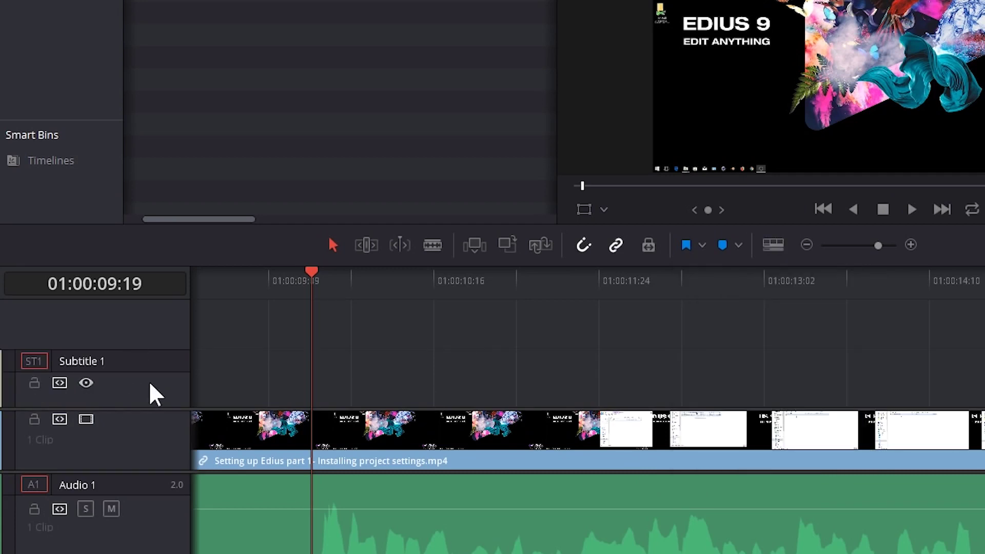
click(775, 246)
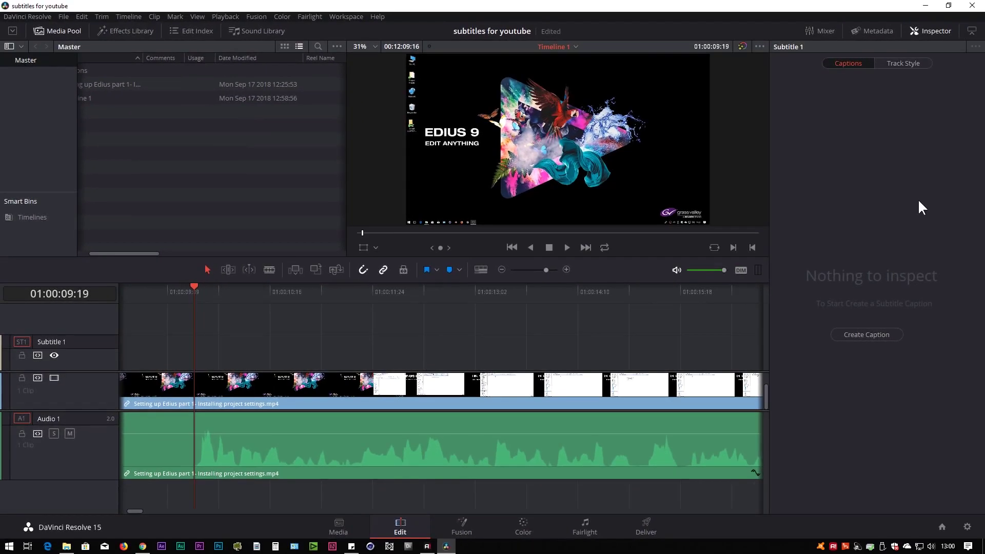
- Create the first caption on the Subtitle 1 track at 01:00:09:19
click(931, 30)
click(935, 32)
click(869, 338)
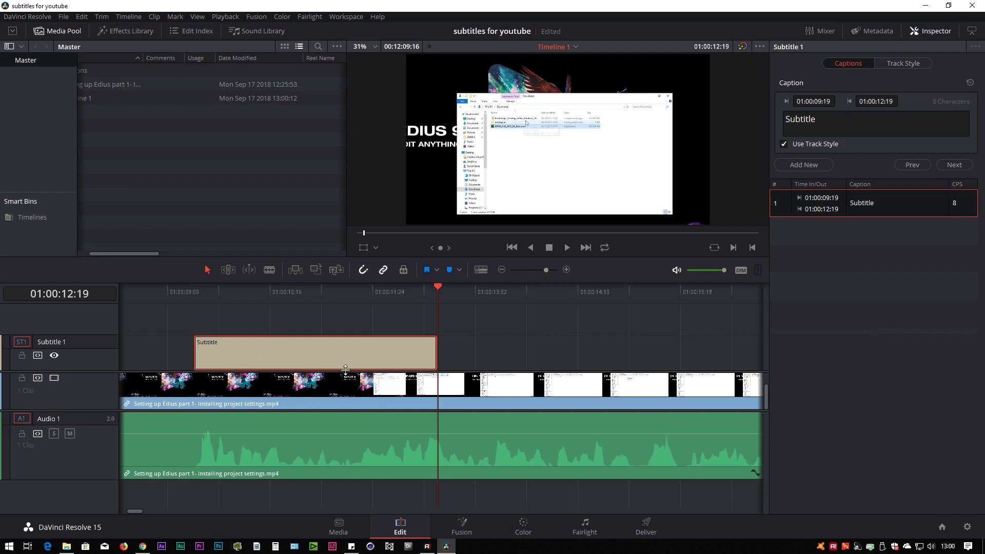
- Listen to the first caption's section and set its text to "So when you bought EDIUS you'll be given a serial number.."
click(191, 297)
click(564, 247)
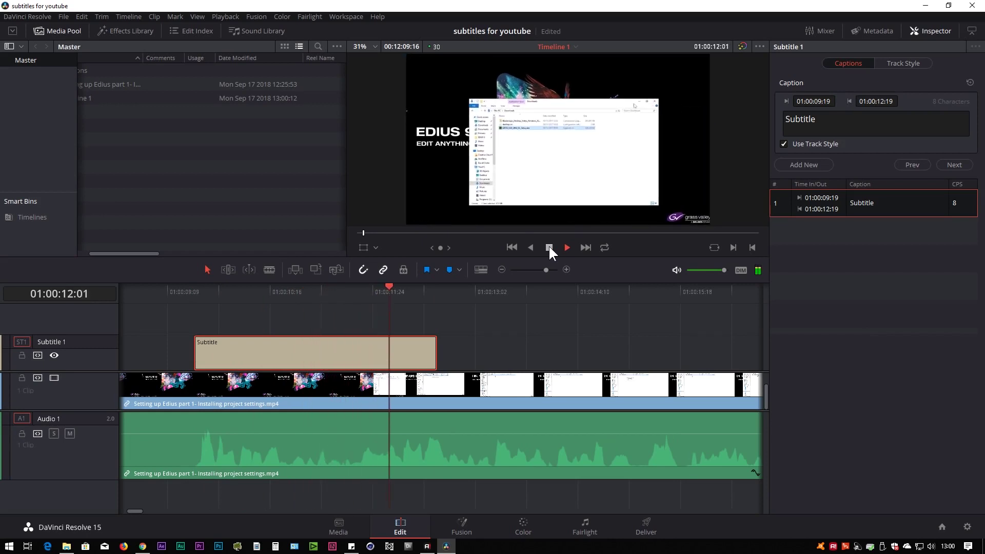
click(549, 248)
triple_click(785, 119)
text(So when you bought )
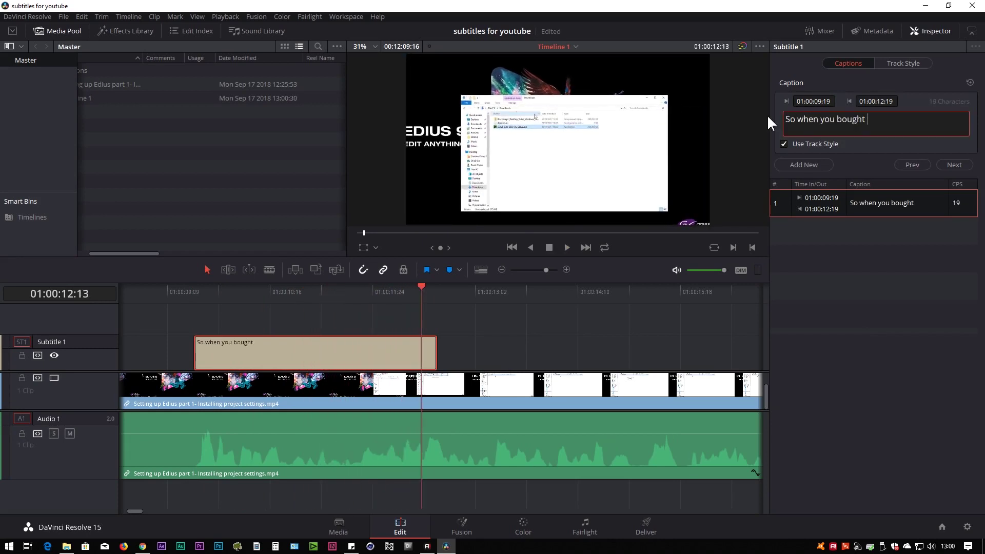
text(EDIUS you'll be given a serial number..)
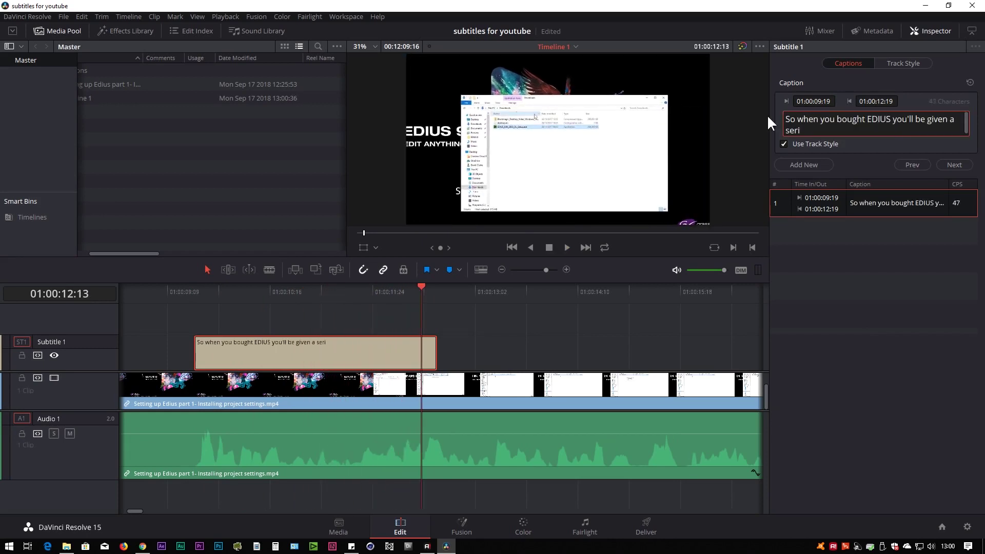
- Play to the end of the spoken phrase, trim the first caption's end to 01:00:12:14, and scrub through it
click(363, 351)
click(568, 248)
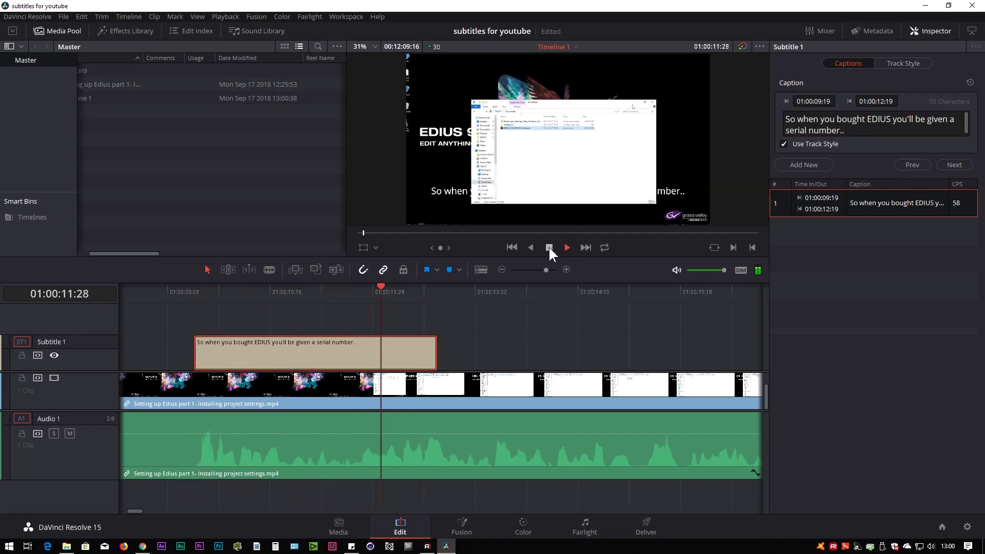
click(549, 247)
mouse_move(435, 351)
mouse_down()
mouse_move(413, 354)
mouse_move(424, 355)
mouse_up()
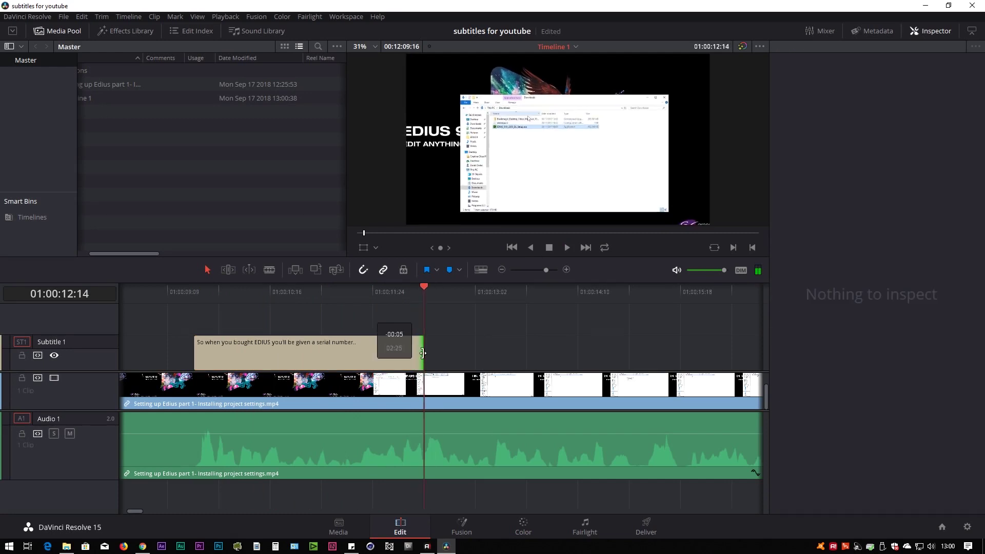
click(209, 300)
click(362, 297)
click(427, 294)
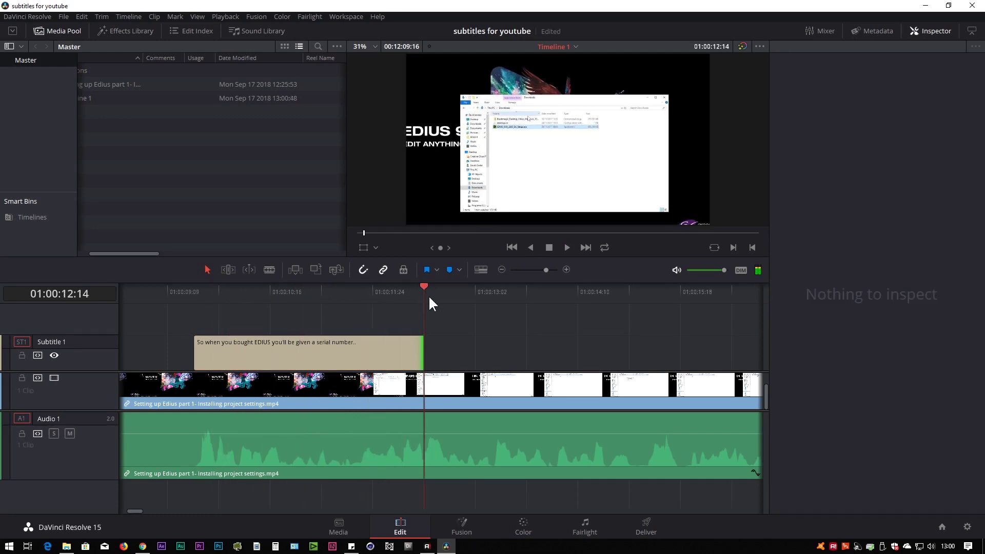
- Play on to hear the next phrase, and add a second caption directly after the first one
click(567, 248)
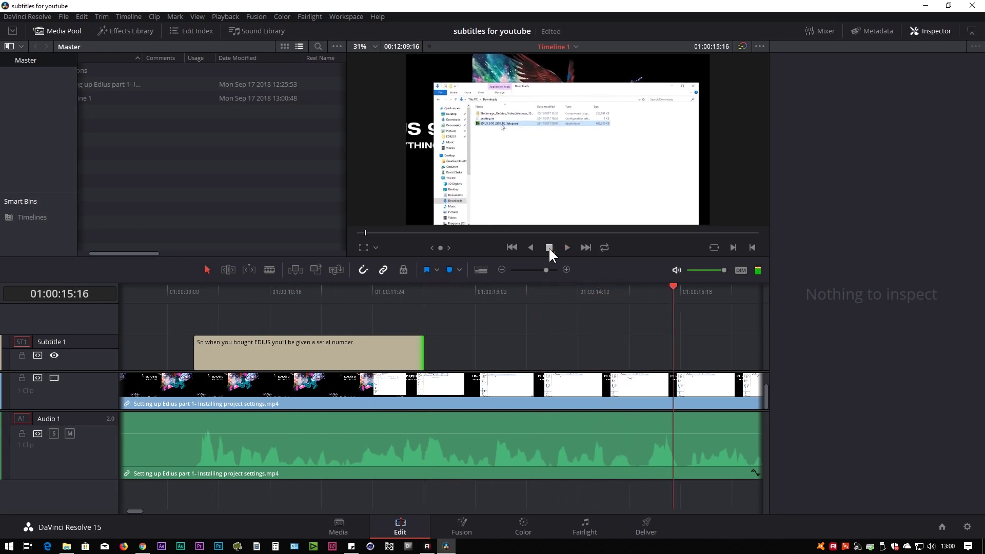
click(549, 247)
click(314, 358)
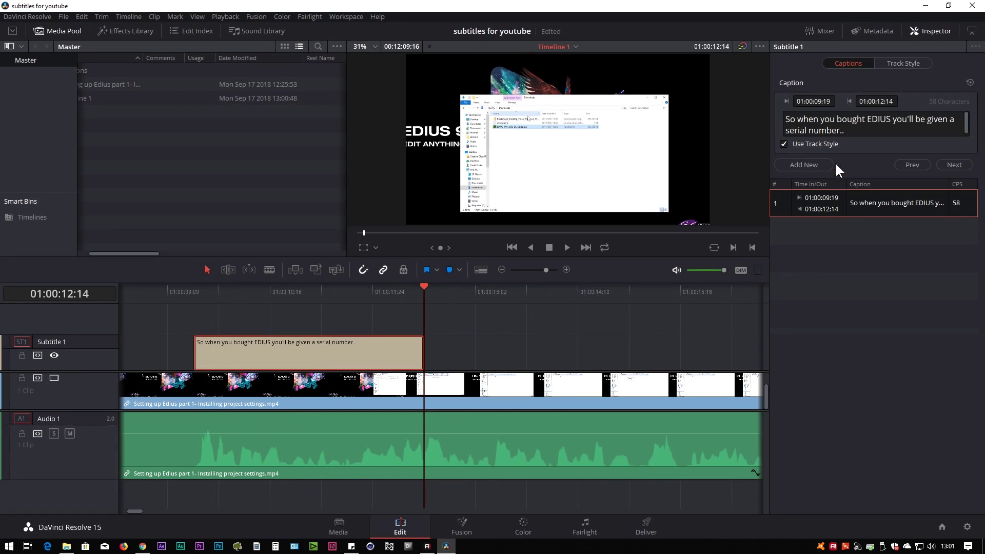
click(802, 165)
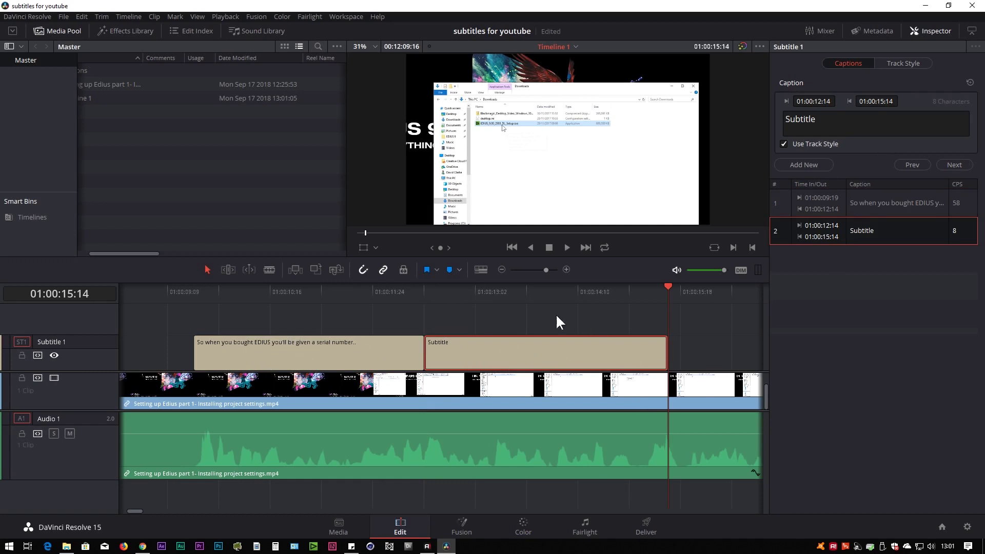
- Shorten the second caption to end just past the 01:00:14:10 mark, and scrub back to the first caption to view it
drag(665, 353, 594, 355)
drag(456, 293, 229, 307)
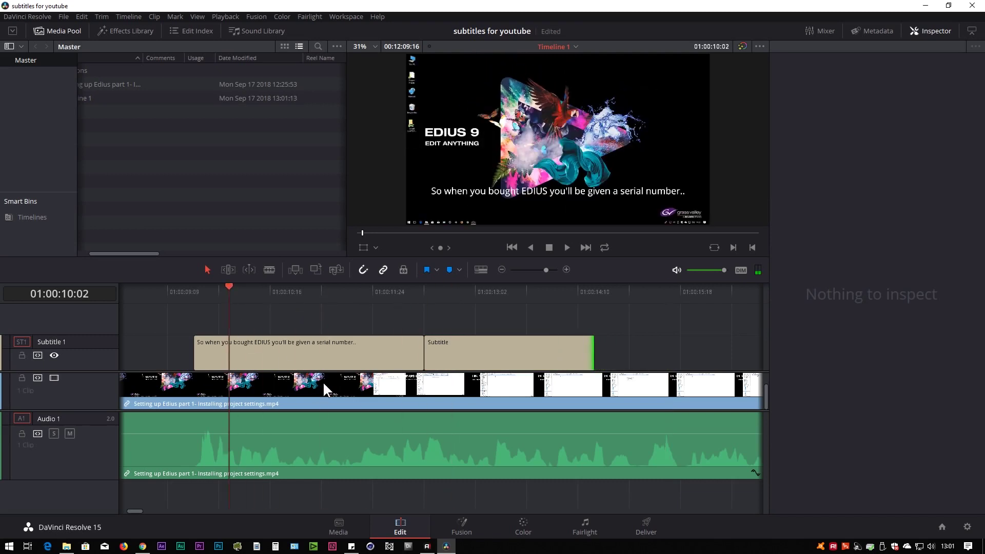
click(239, 290)
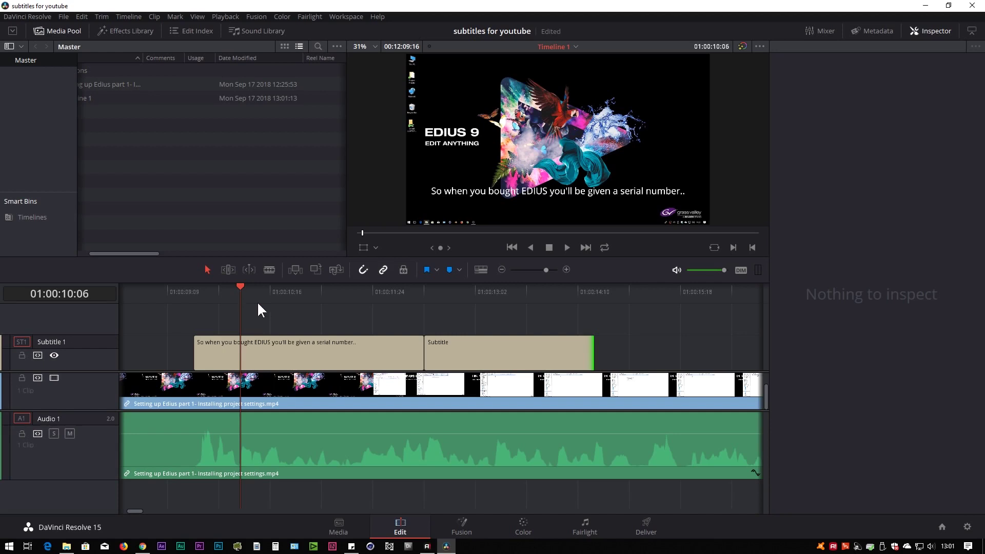
- Delete both captions from the Subtitle 1 track and return to the start of the timeline
drag(257, 300, 538, 361)
key(Delete)
drag(135, 511, 122, 509)
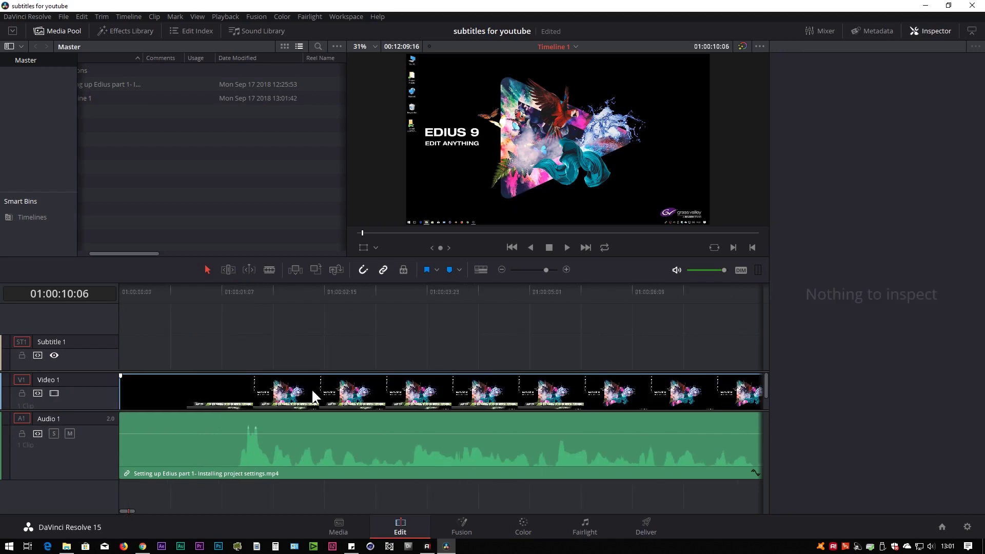
- Place the captions file from the media pool on the Subtitle 1 track, starting at 01:00:01:13
drag(159, 293, 236, 333)
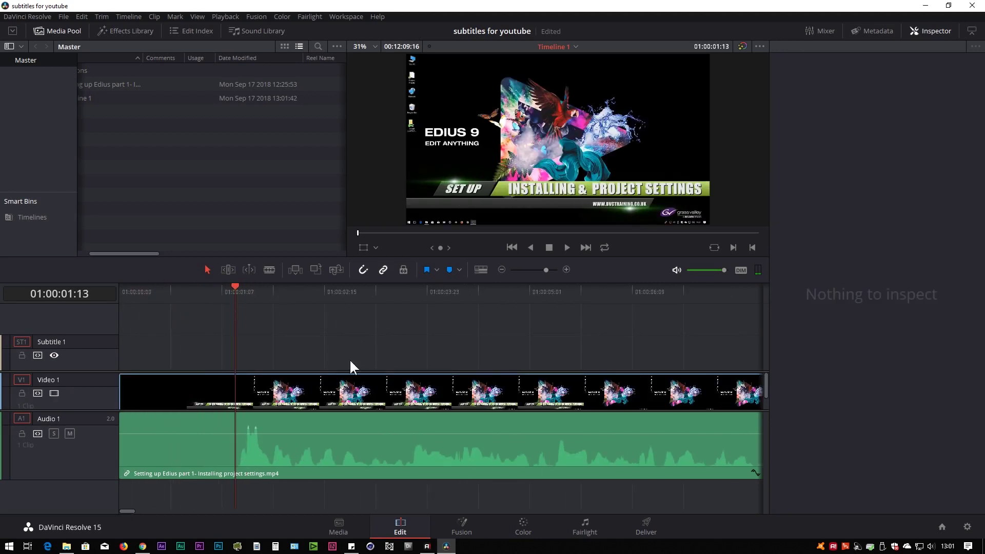
drag(131, 250, 103, 238)
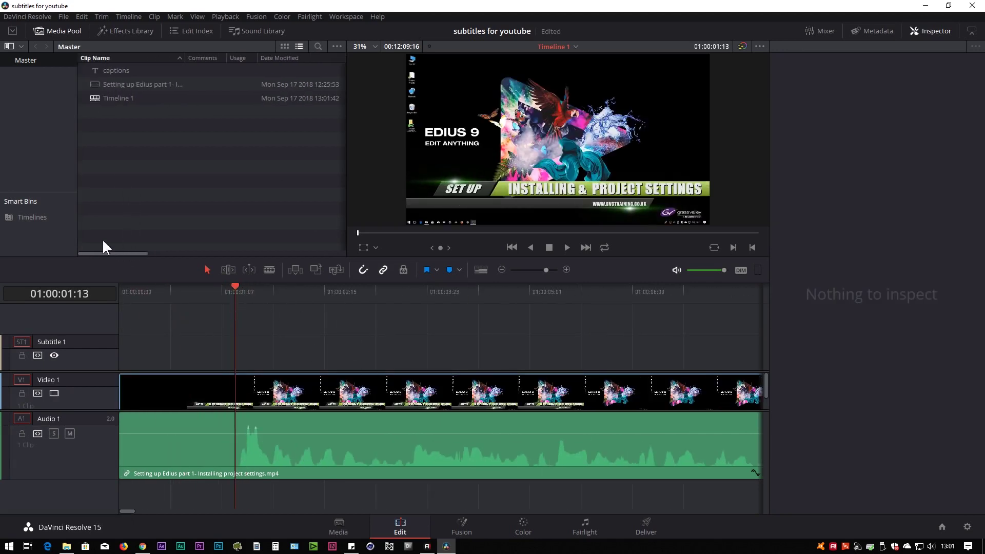
click(102, 69)
drag(101, 72, 286, 299)
drag(260, 350, 233, 362)
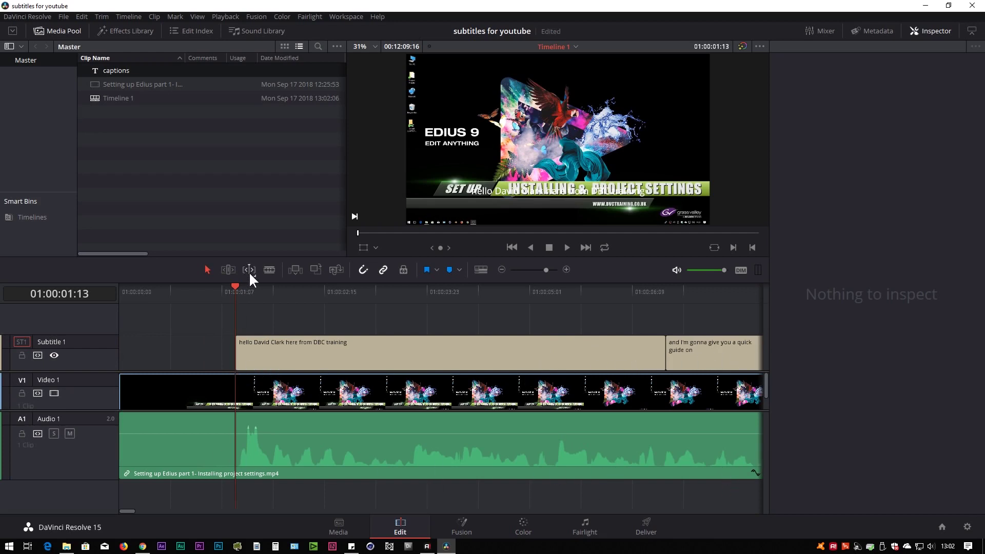
- Listen to the imported captions' opening section and park the playhead where the spoken introduction ends, at 01:00:04:04
click(567, 247)
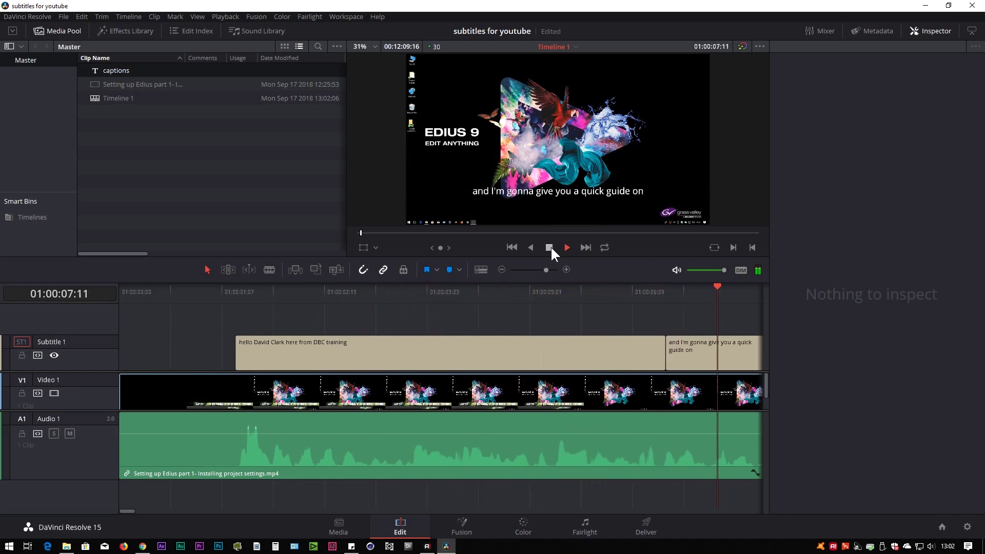
click(549, 248)
drag(385, 292, 402, 310)
drag(320, 297, 240, 318)
click(566, 246)
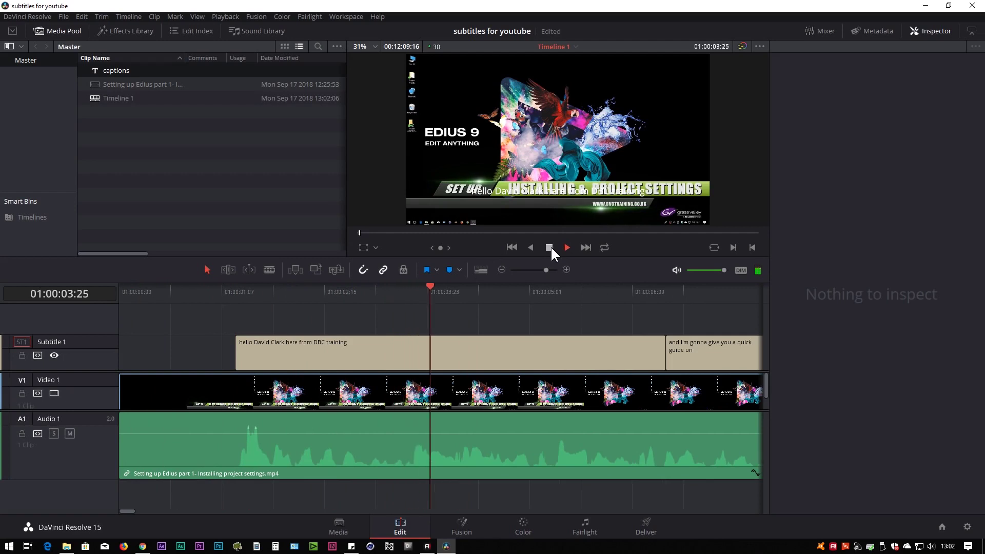
click(549, 247)
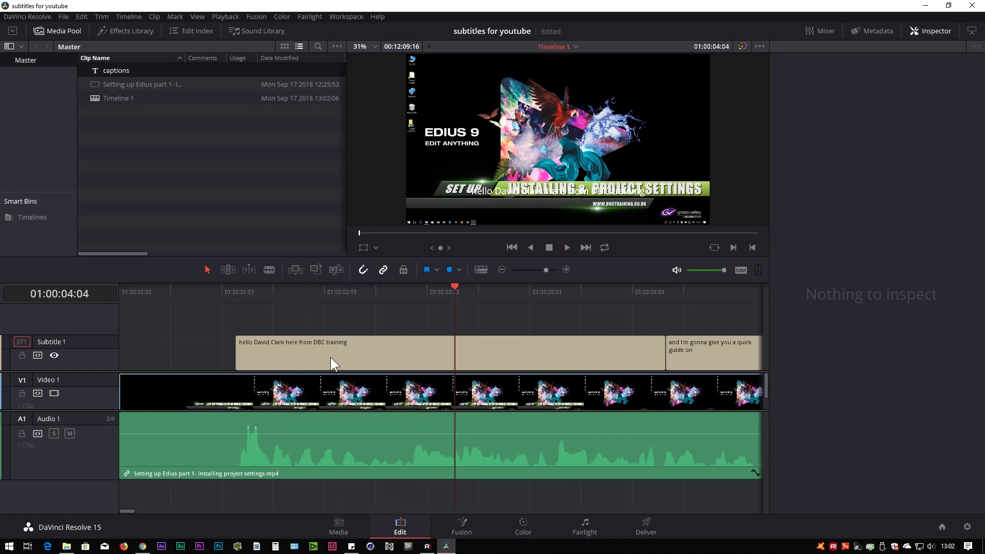
- Cut the first caption at the playhead with the blade, and undo the cut
click(438, 345)
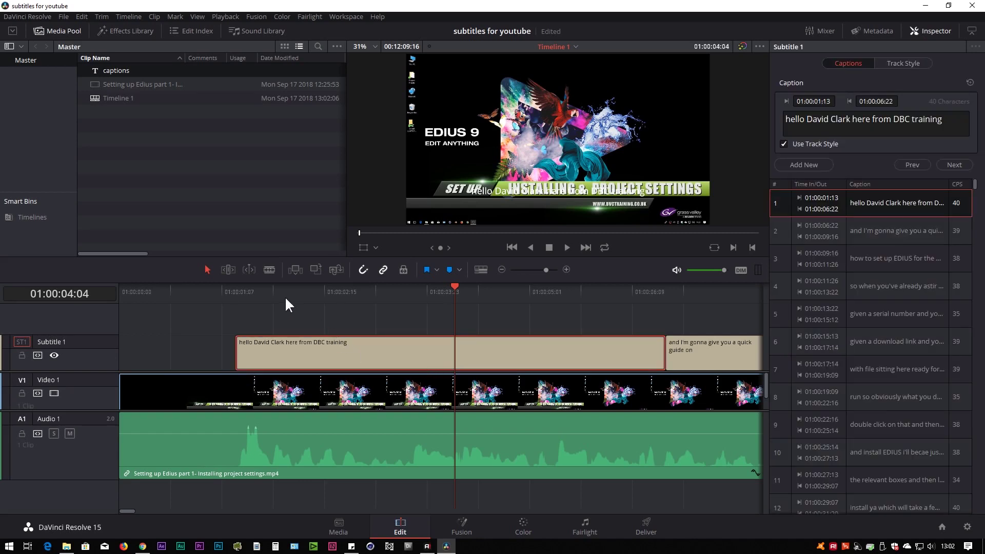
click(269, 270)
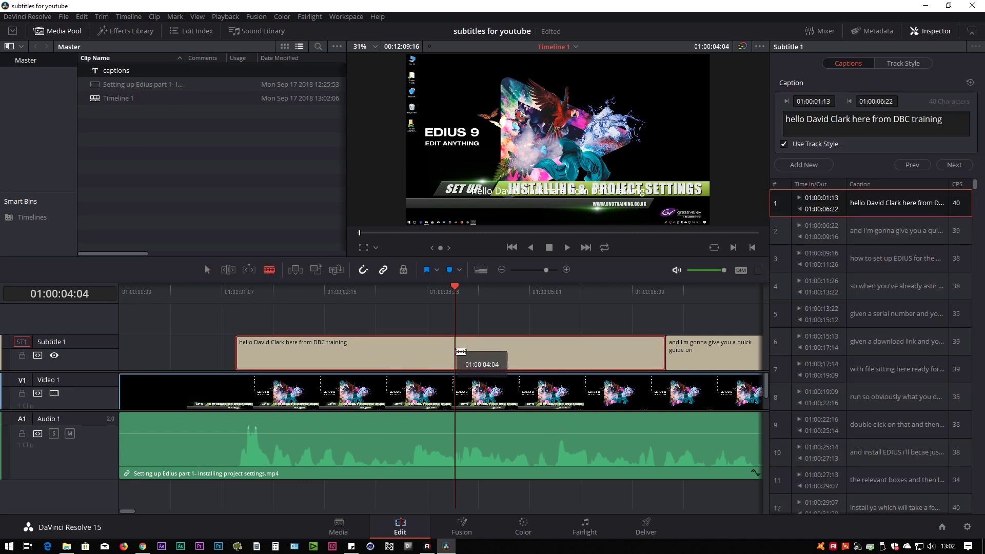
click(480, 354)
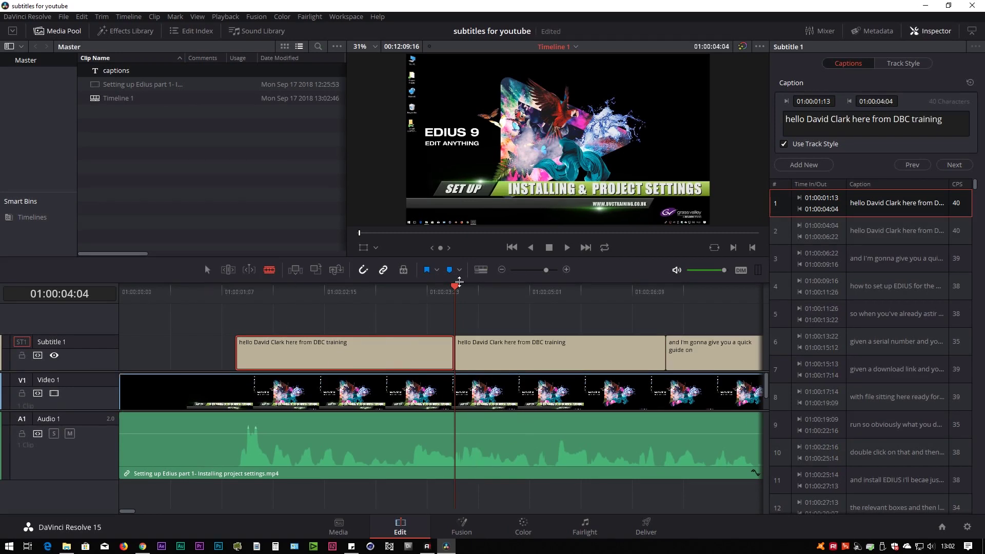
key(ctrl+z)
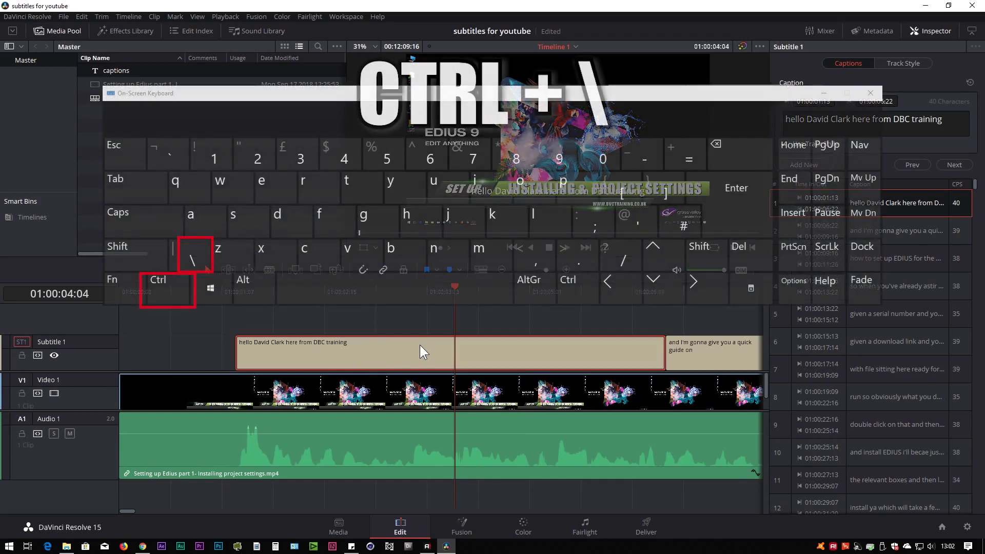
- Split the first caption at 01:00:04:04 and select its first part
key(ctrl+backslash)
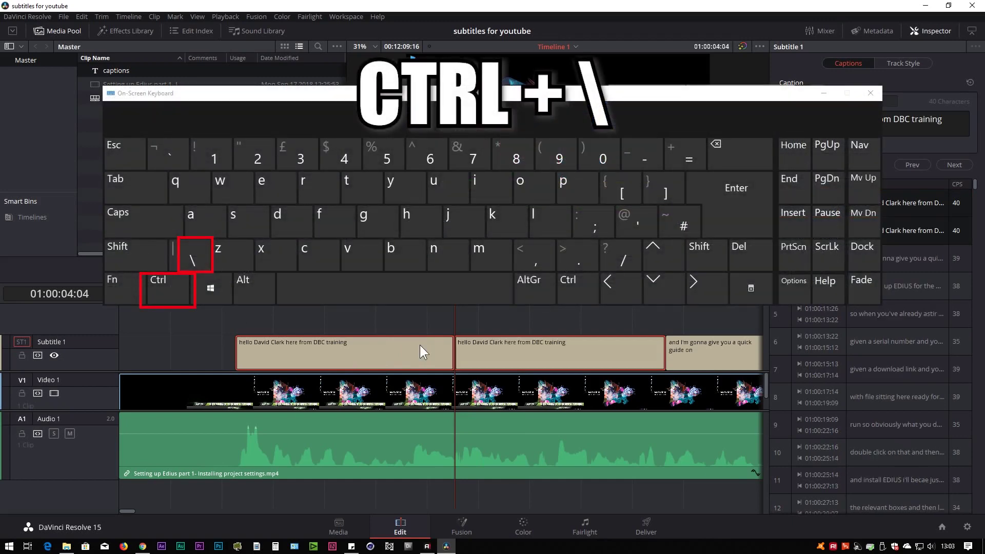
click(310, 338)
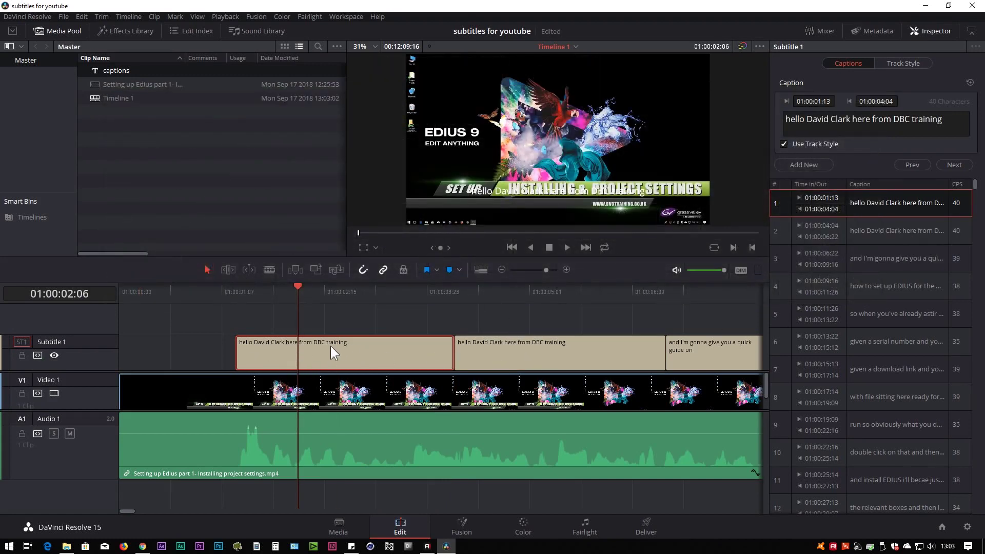
- Correct the first caption's text: start with "Hello,", add the missing "e" to the speaker's surname, and end with "DVC training.."
click(787, 119)
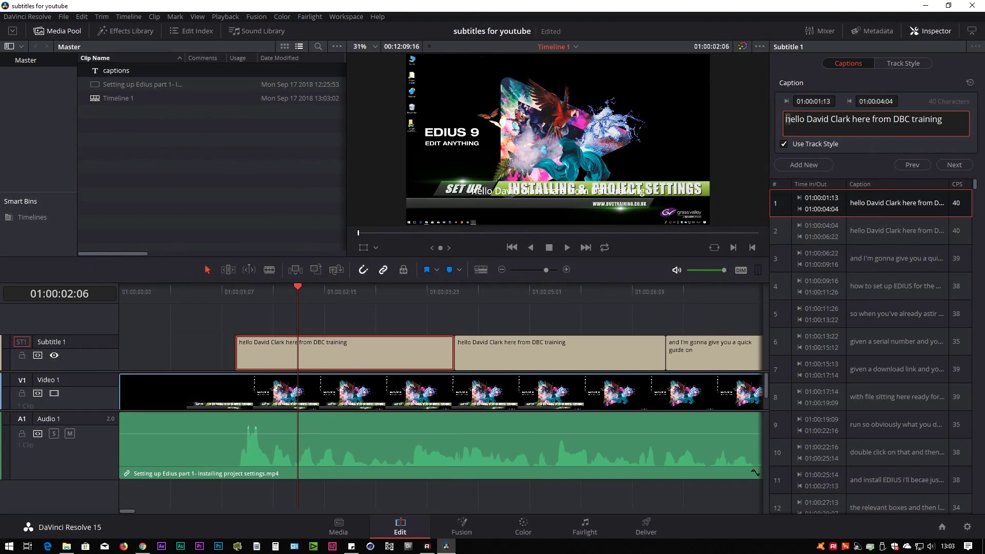
key(Delete)
text(H)
text(,)
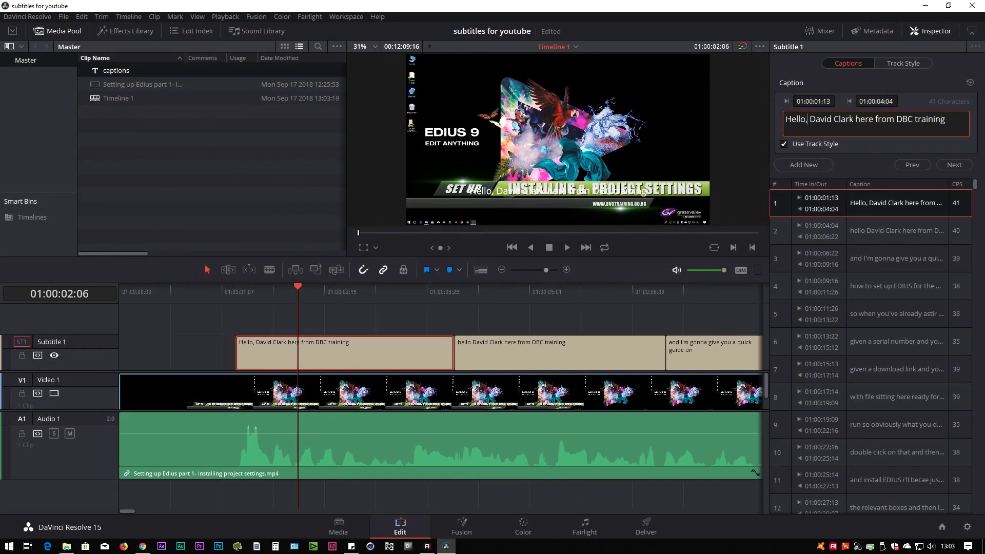
text(e)
key(Right)
key(Right)
key(Right)
key(Right)
key(Right)
key(Right)
key(Right)
key(Right)
key(Right)
key(Right)
key(Right)
key(Right)
key(Delete)
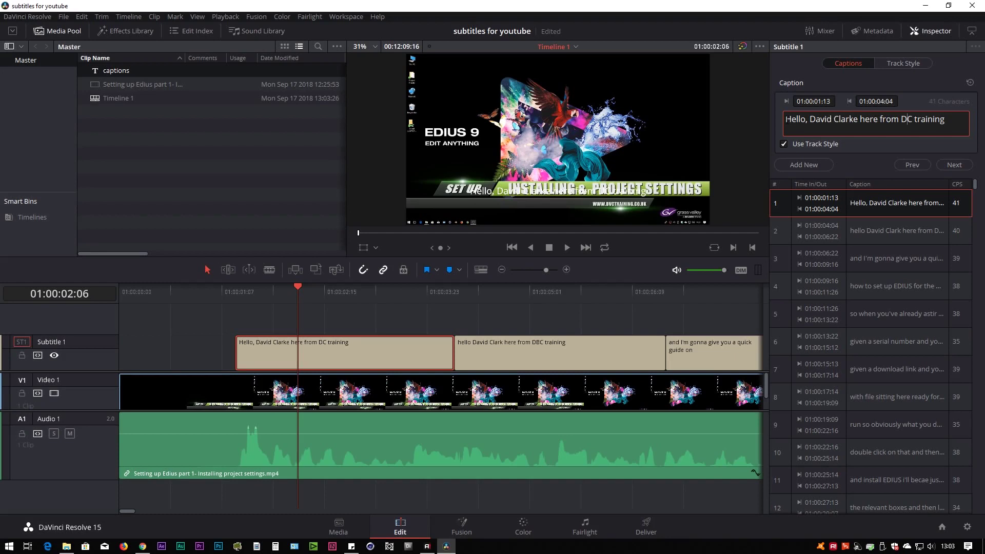
text(V)
key(End)
text(..)
- Play through the first two captions to compare their text with the speech
click(257, 291)
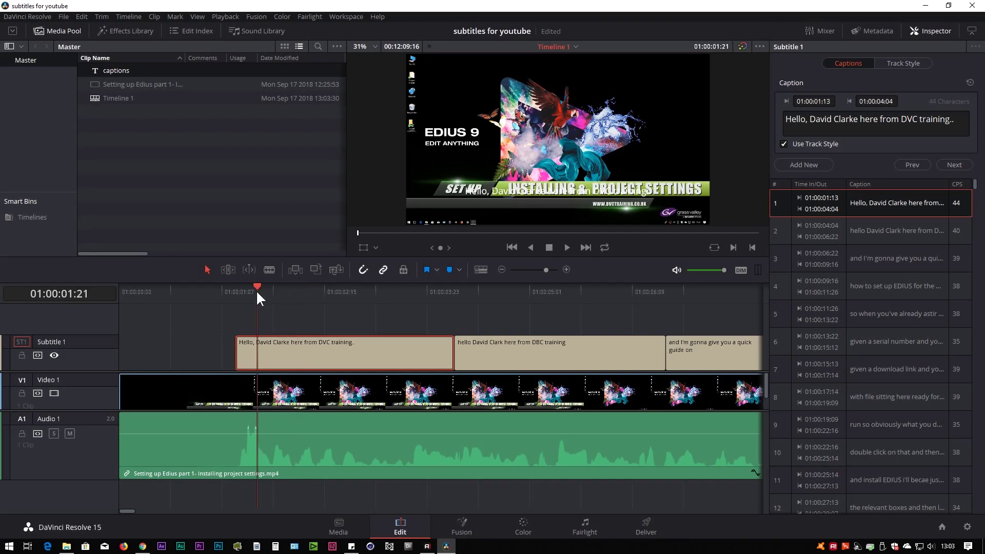
click(566, 248)
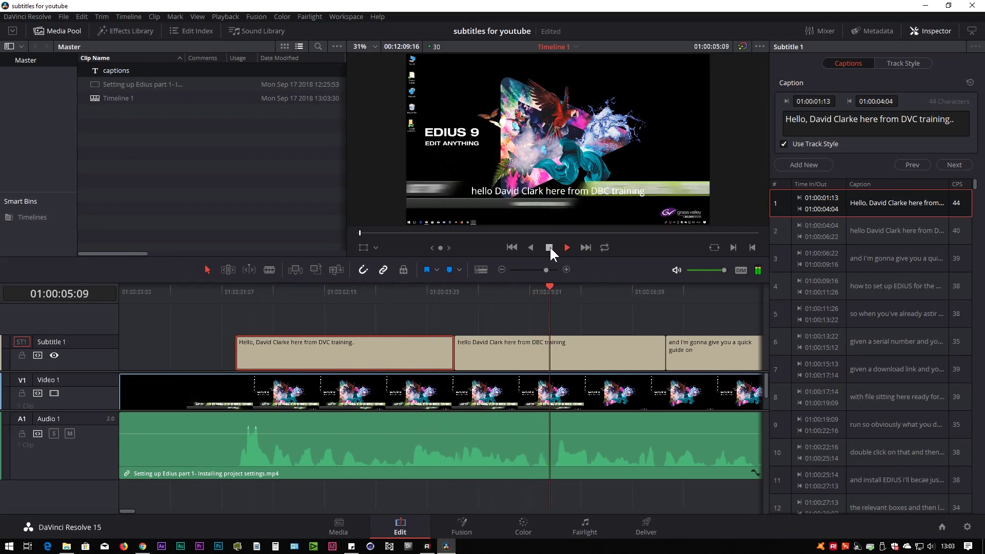
click(550, 247)
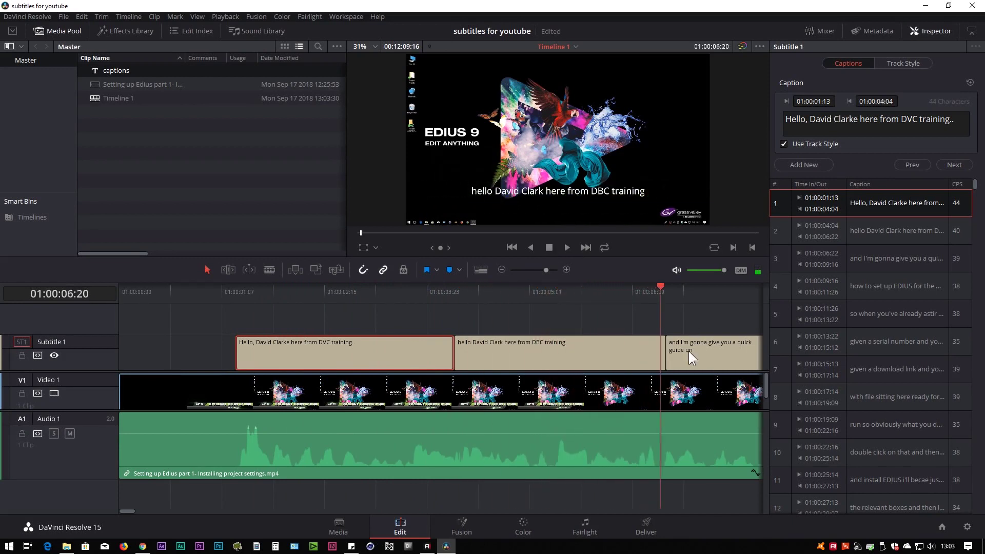
- Copy the text "and I'm gonna give you a quick guide on" from the third caption
click(718, 350)
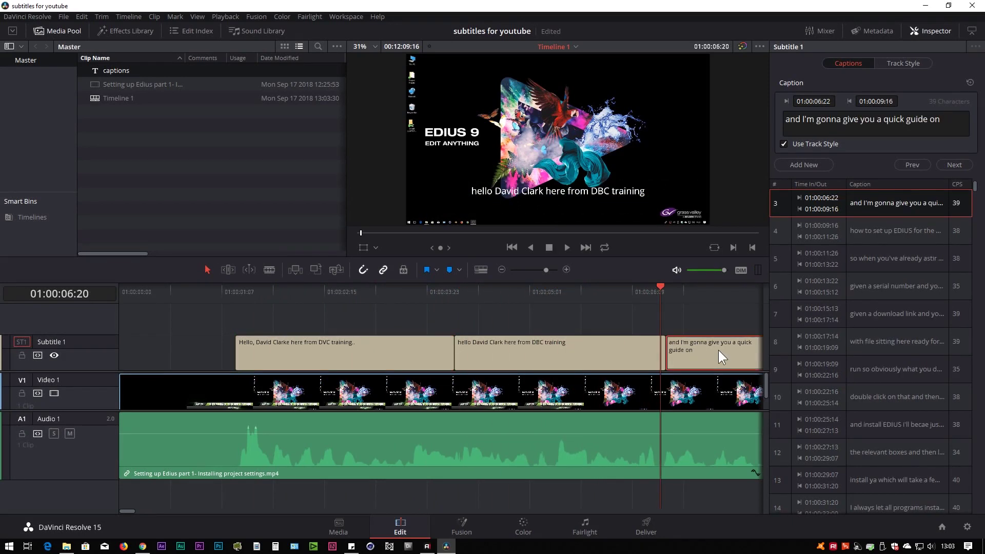
click(939, 130)
drag(939, 130, 786, 121)
right_click(809, 117)
click(835, 134)
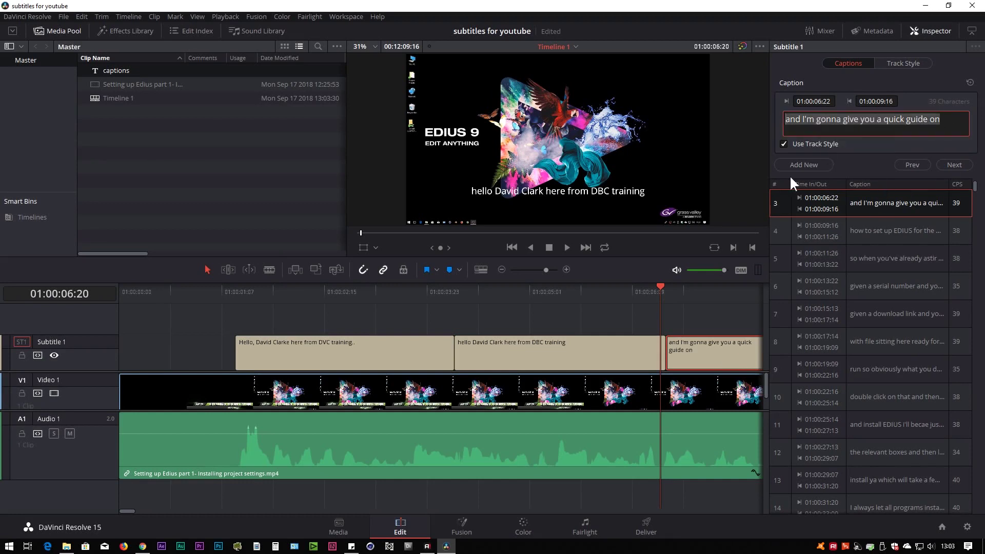
- Replace the second caption's text with the copied phrase and add dots to read ".and I'm gonna give you a quick guide on.."
click(539, 355)
triple_click(849, 114)
key(ctrl+v)
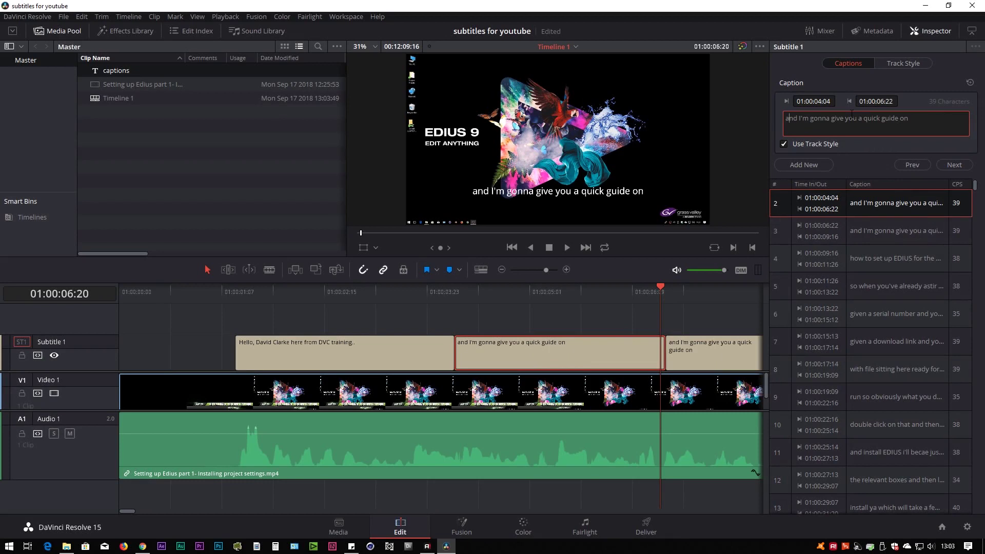
text(.)
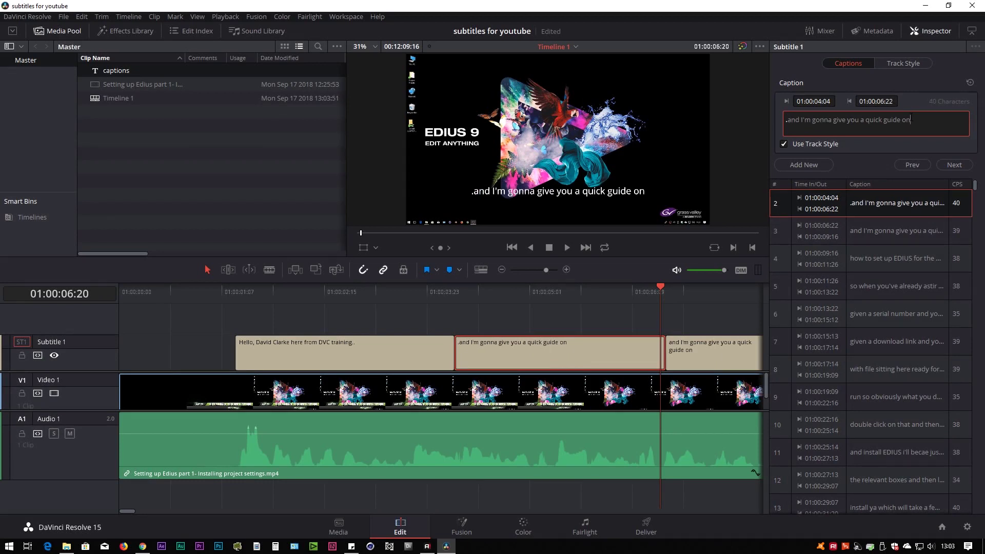
text(..)
- Play to the end of the second caption's spoken phrase and trim the caption's end to 01:00:06:02
click(567, 245)
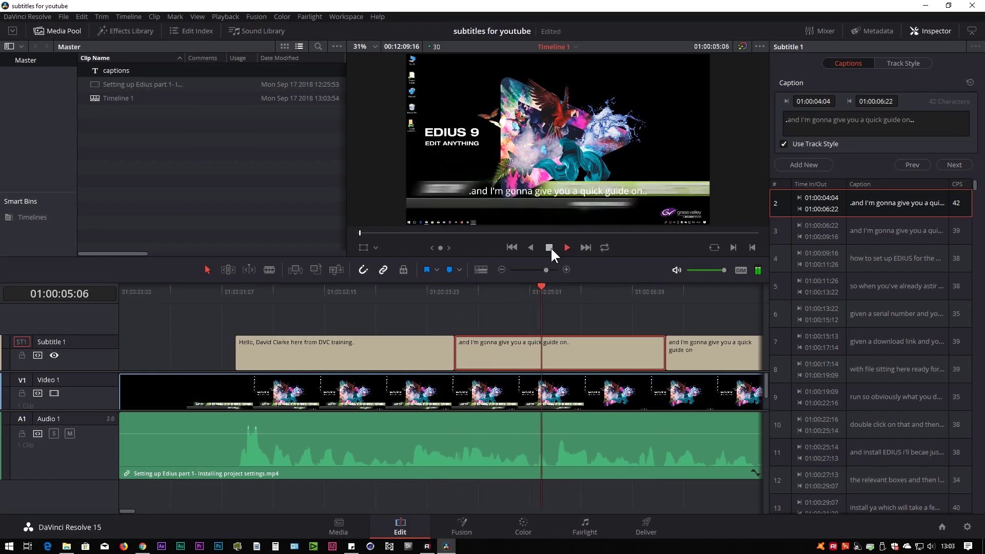
click(549, 247)
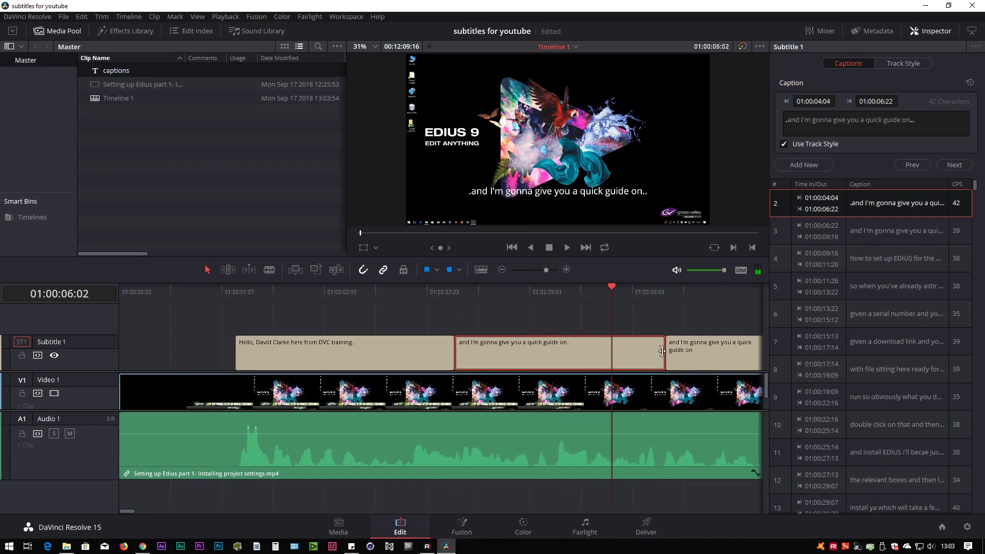
drag(664, 351, 612, 351)
- Play on through the next phrase and delete the duplicate third caption, "and I'm gonna give you a quick guide on"
click(563, 249)
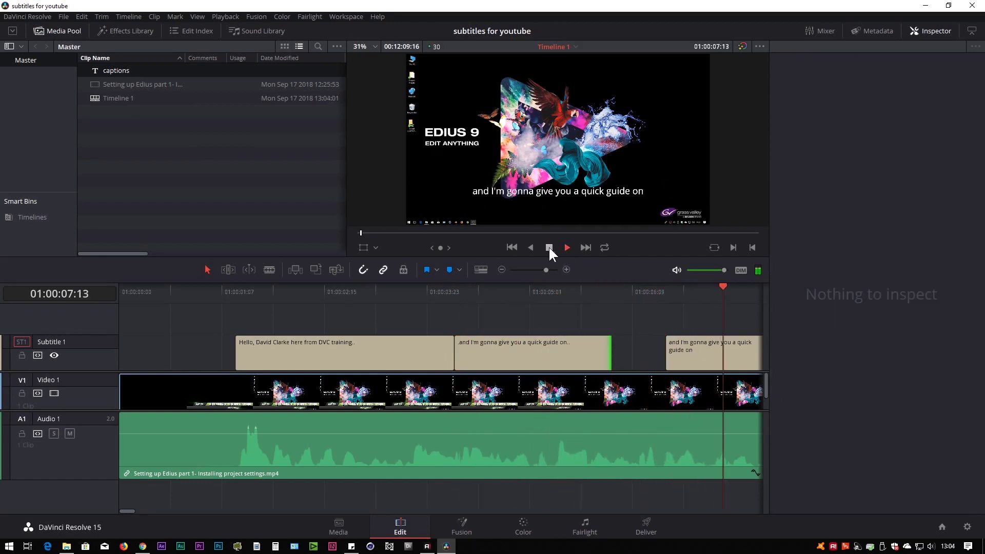
click(549, 247)
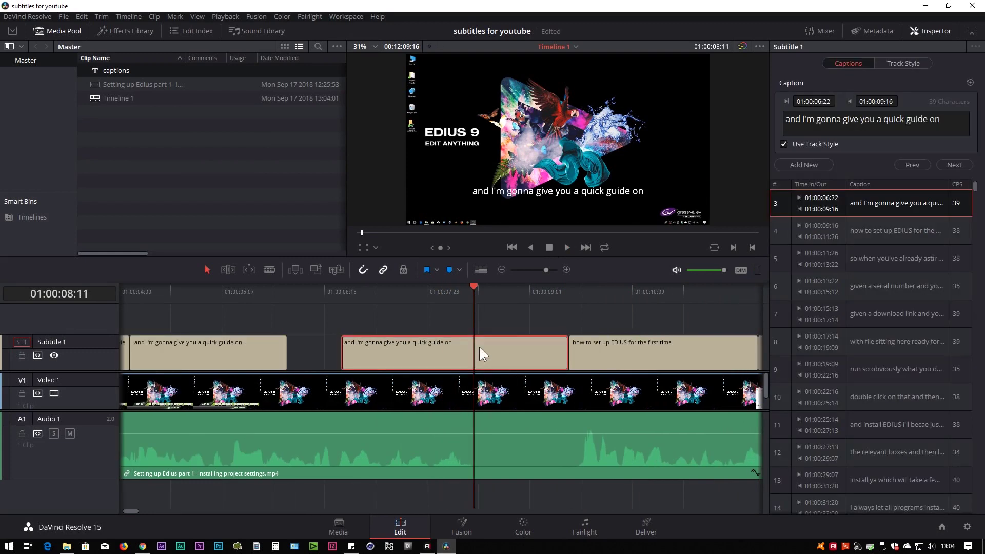
key(BackSpace)
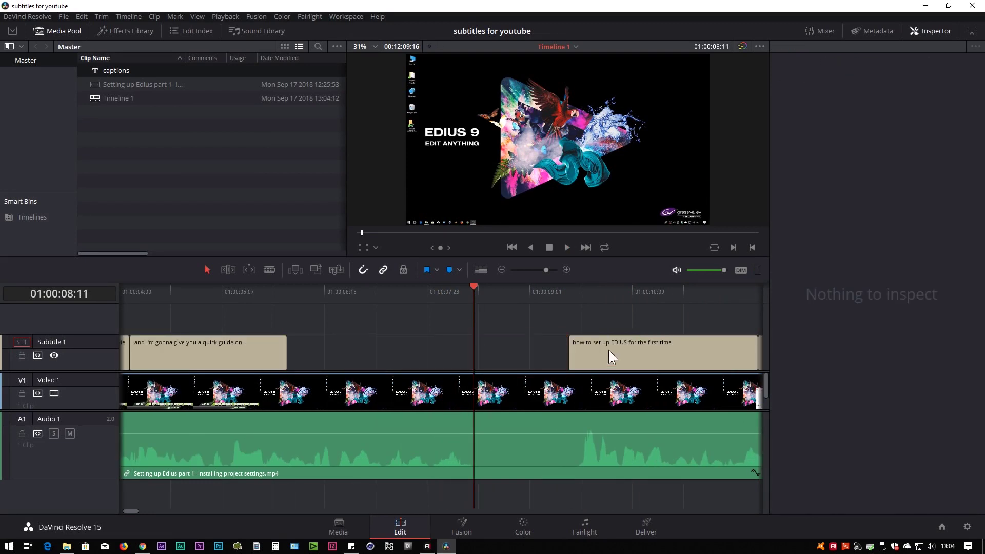
- Move the "how to set up EDIUS for the first time" caption directly after the second caption and play it back
drag(609, 350, 327, 365)
click(567, 247)
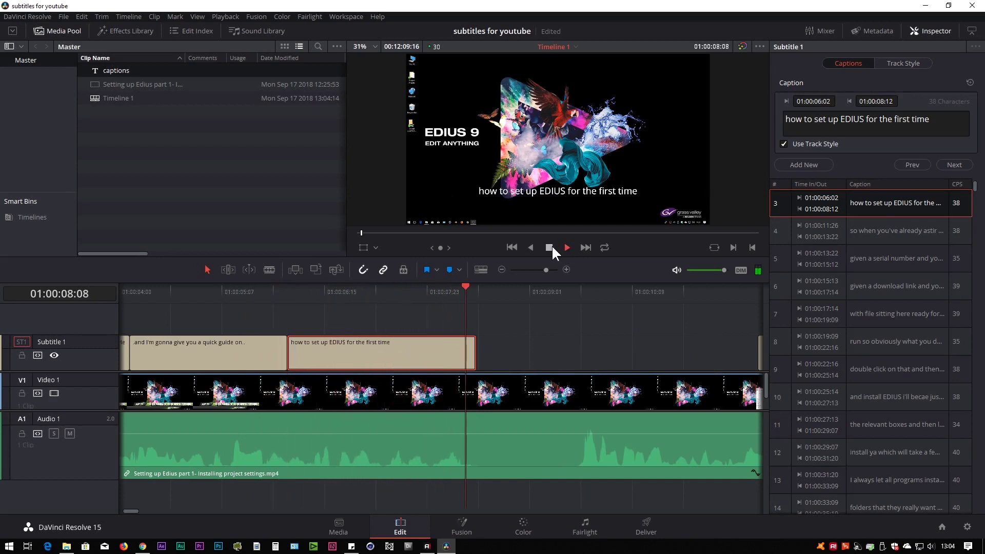
click(552, 246)
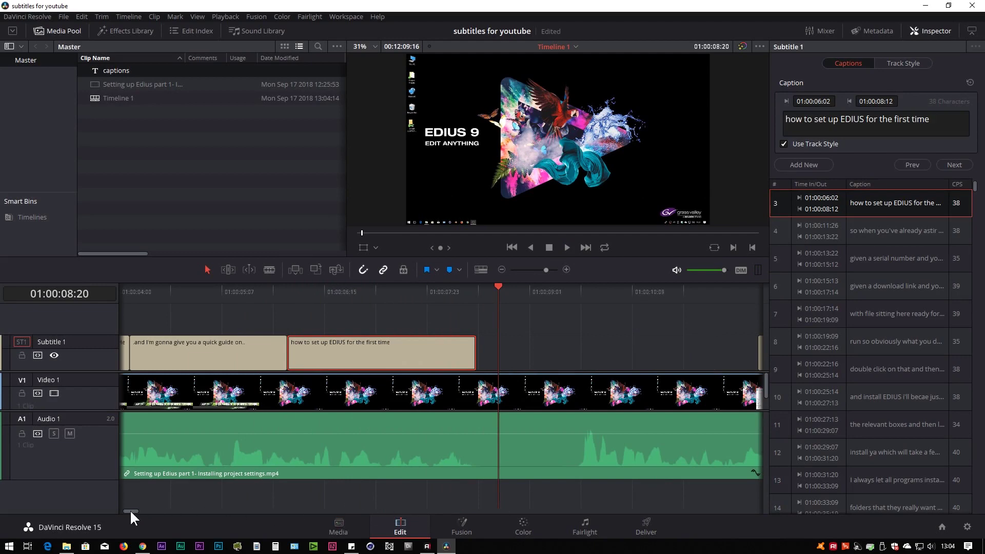
- Locate the start of the next spoken phrase and move the "so when you've already astir you'll be" caption to start at 01:00:09:14
drag(130, 509, 132, 509)
drag(467, 290, 488, 304)
key(ctrl+minus)
key(space)
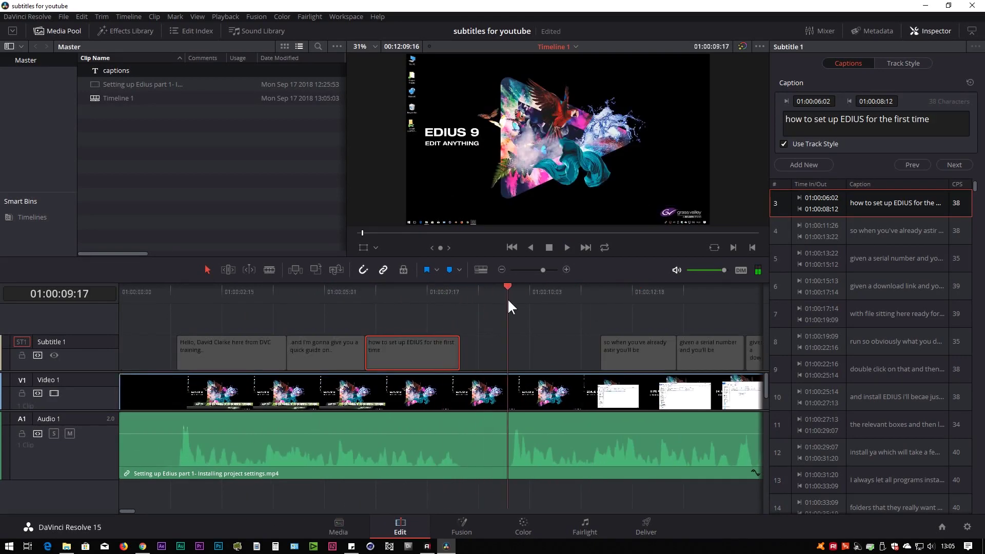
click(549, 248)
drag(624, 352, 525, 336)
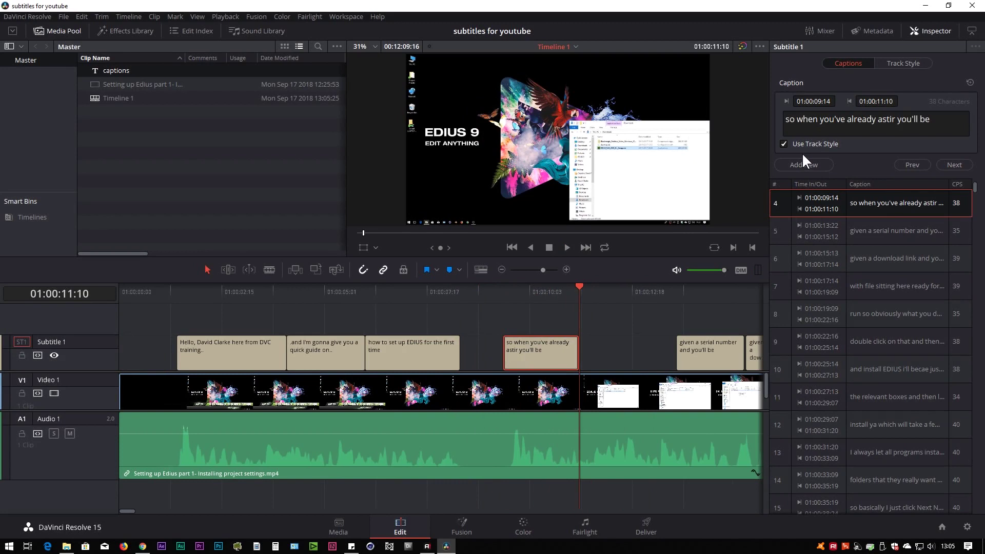
- Change the fourth caption's text to "So when you've bought EDIUS.."
click(790, 123)
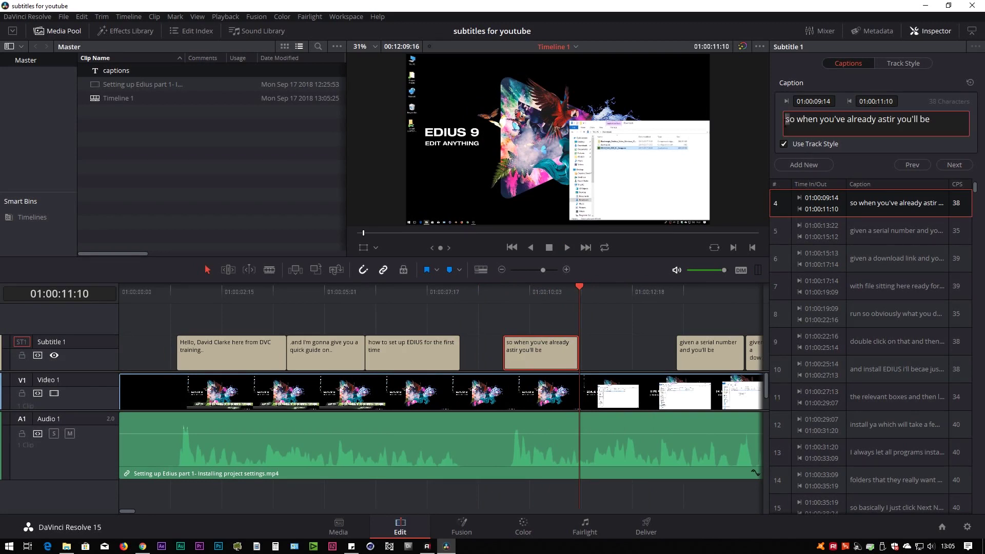
key(BackSpace)
text(S)
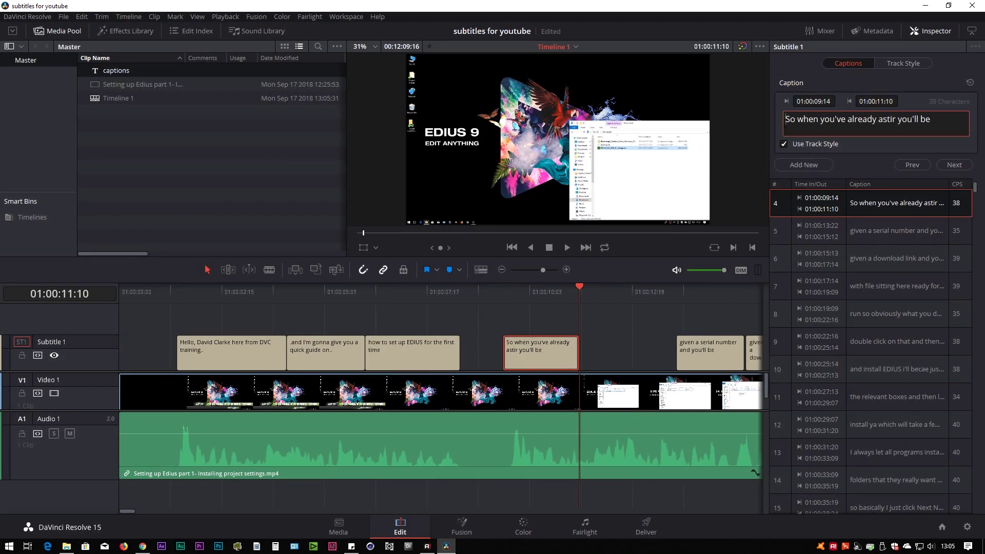
drag(848, 119, 932, 119)
text(bought EDIUS..)
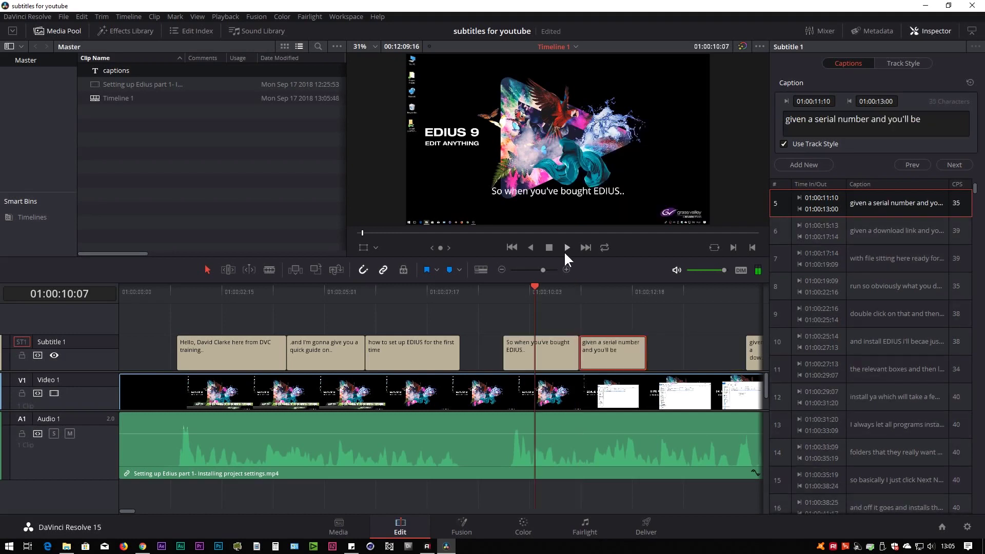
- Play on to the start of the next phrase and move the boundary between the fourth and fifth captions to 01:00:10:24
click(565, 250)
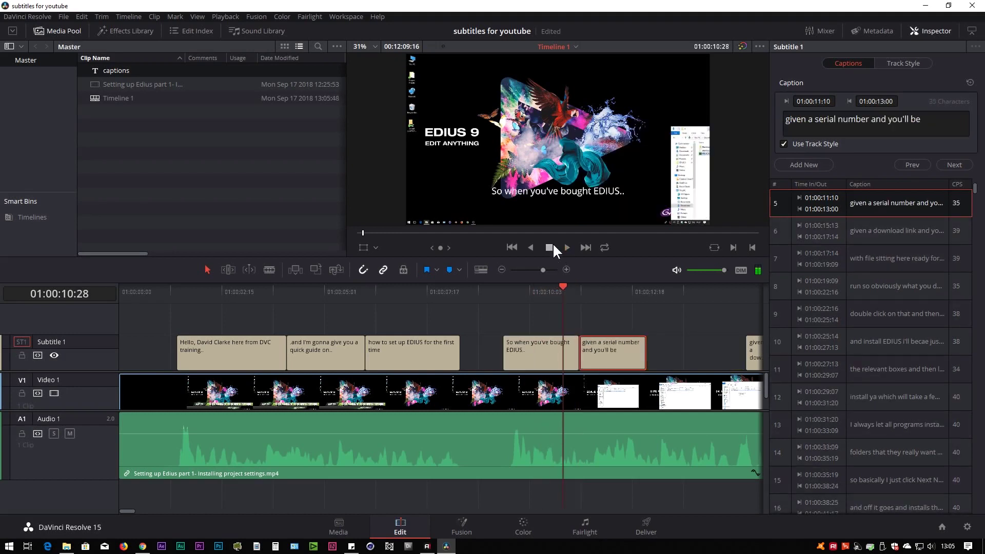
drag(562, 288, 559, 291)
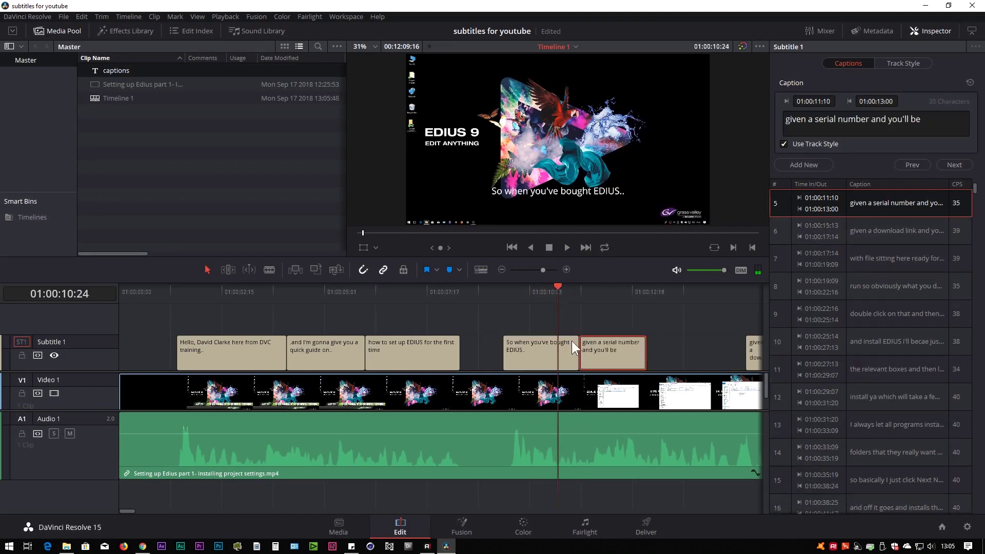
drag(579, 349, 558, 349)
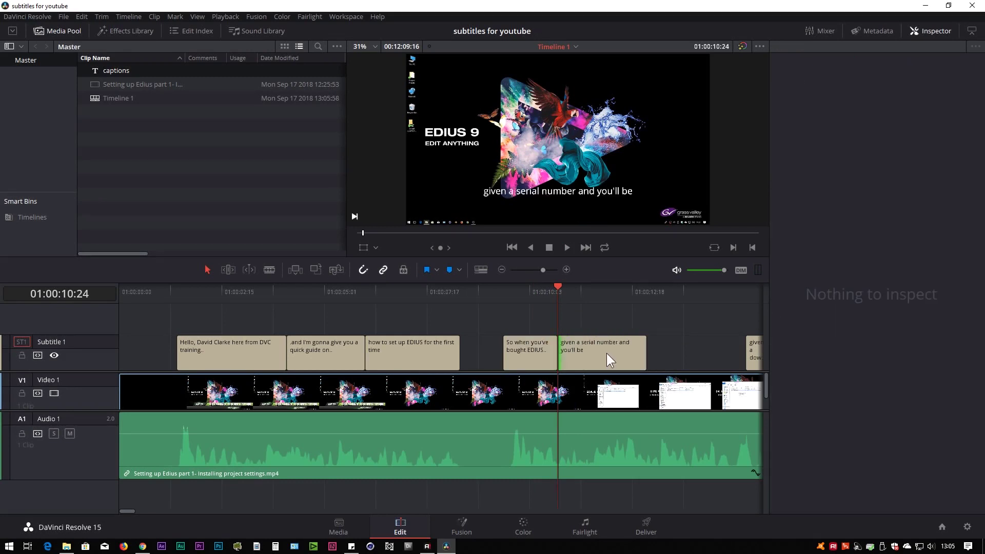
- Change the fifth caption's text to "you'll be given given a serial number", removing the trailing "and you'll be"
click(610, 361)
click(786, 119)
text(you'll be give)
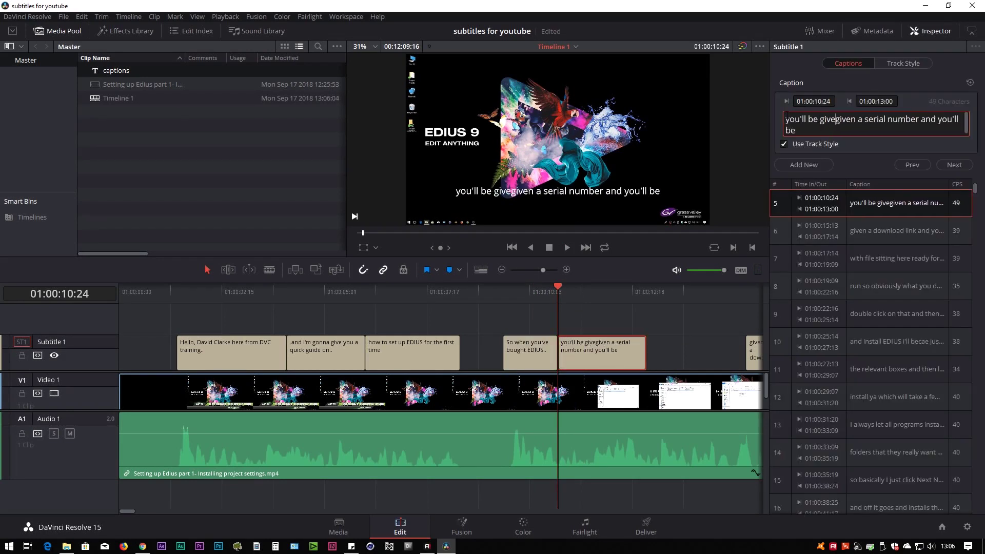
text(n)
drag(931, 119, 965, 139)
key(BackSpace)
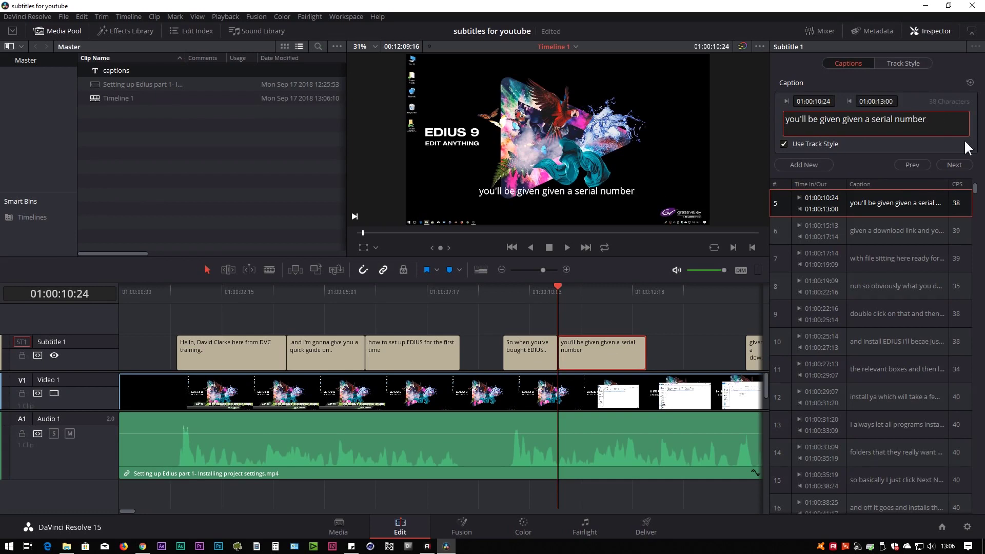
- Play back the fifth caption, trim its end to 01:00:12:10 where the phrase finishes, and skim back over the captions
click(536, 292)
click(567, 246)
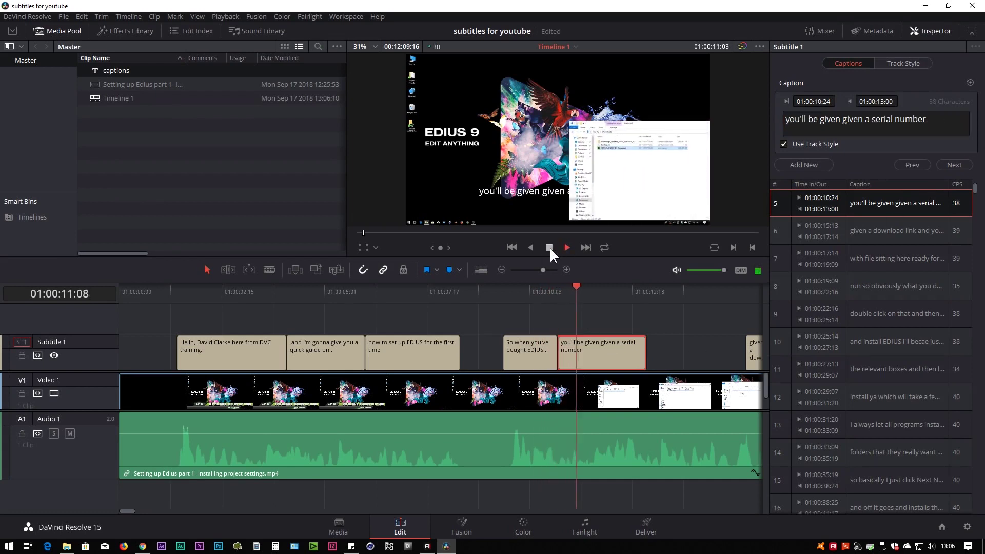
click(549, 247)
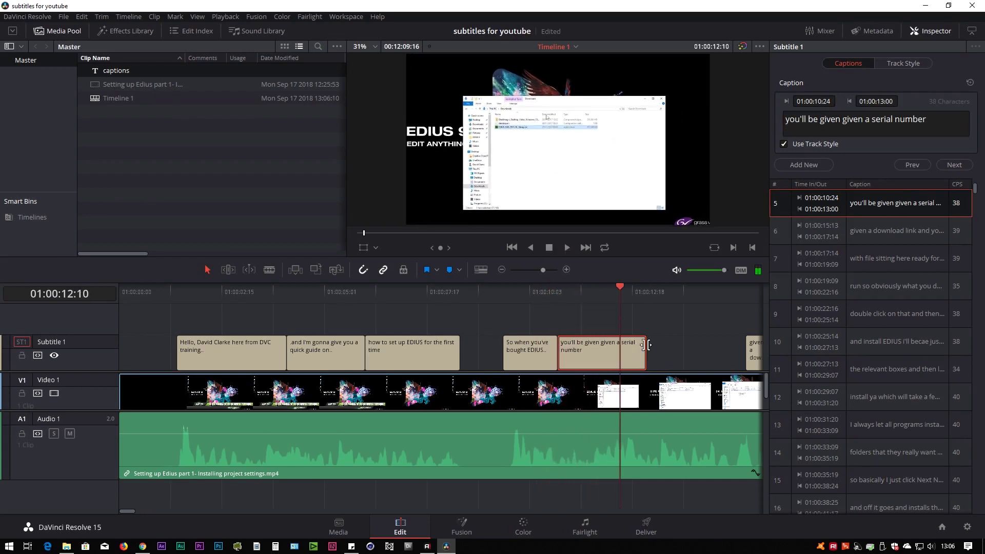
drag(645, 345, 620, 344)
drag(586, 298, 524, 312)
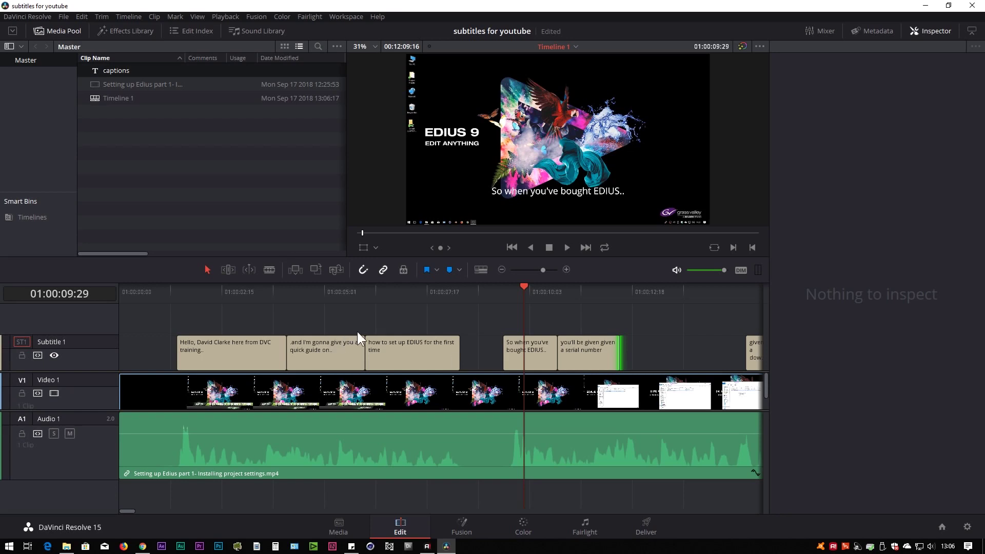
- Return to the first caption and set the subtitle track style's font to Nova Oval
drag(325, 301, 214, 311)
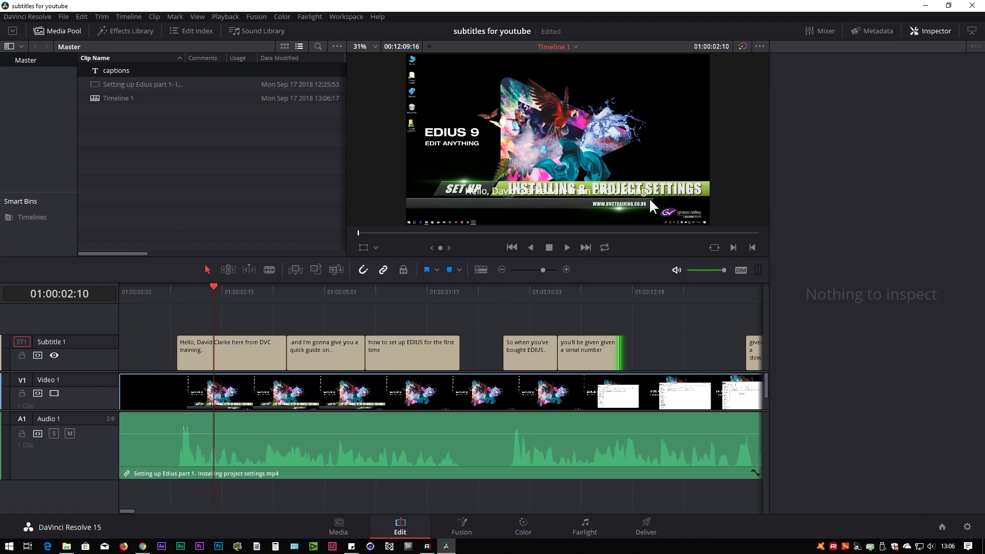
click(247, 351)
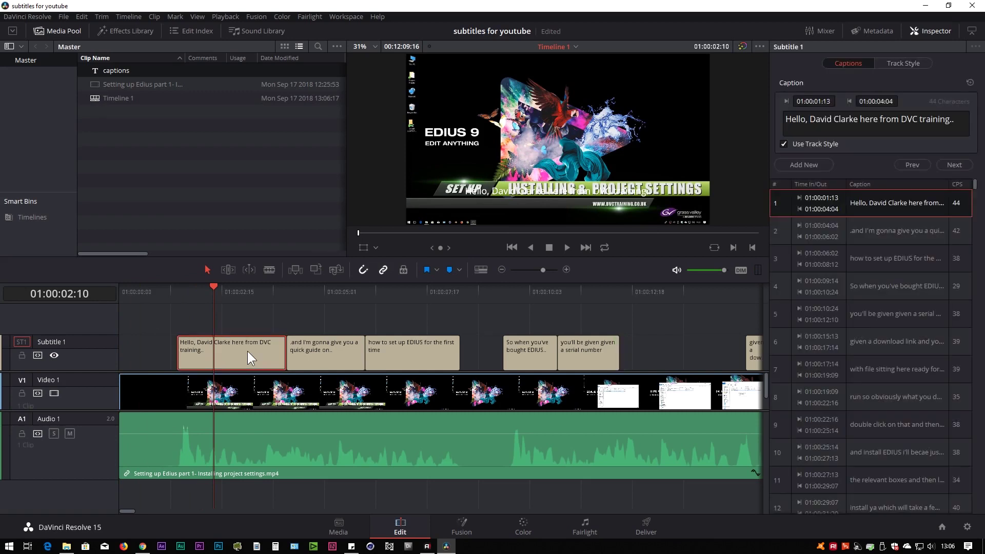
click(904, 64)
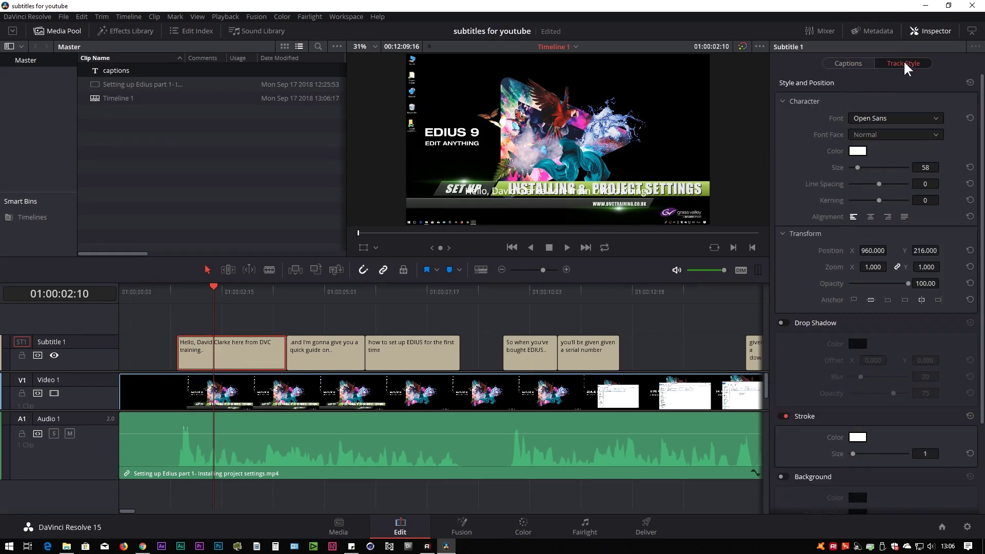
click(852, 119)
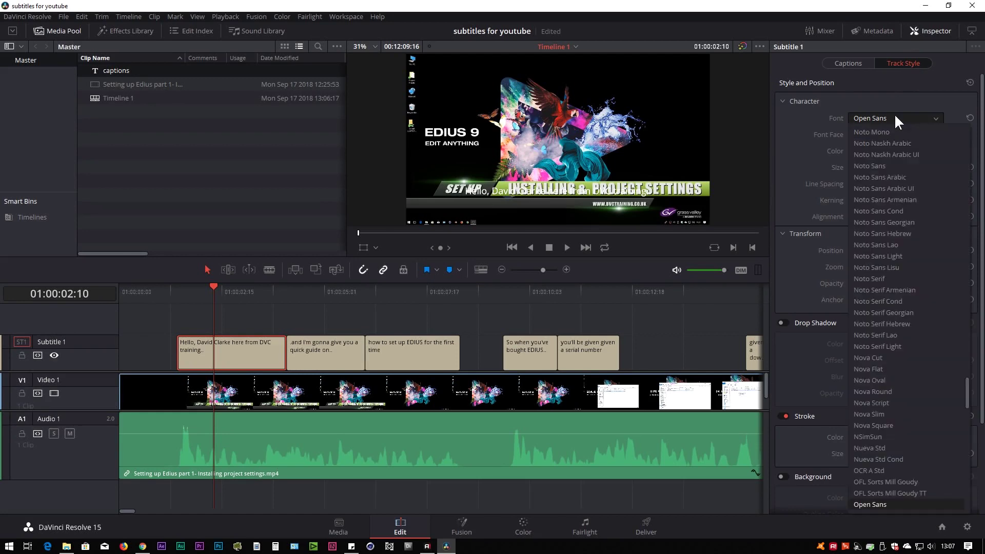
click(897, 158)
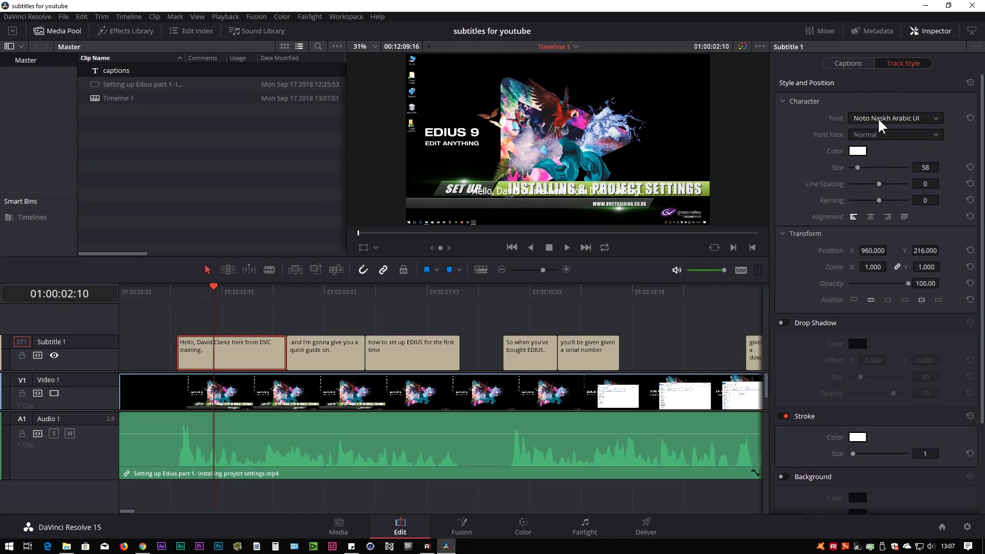
scroll(880, 119, down, 1)
- Set the subtitle track's text colour to bright green
click(858, 151)
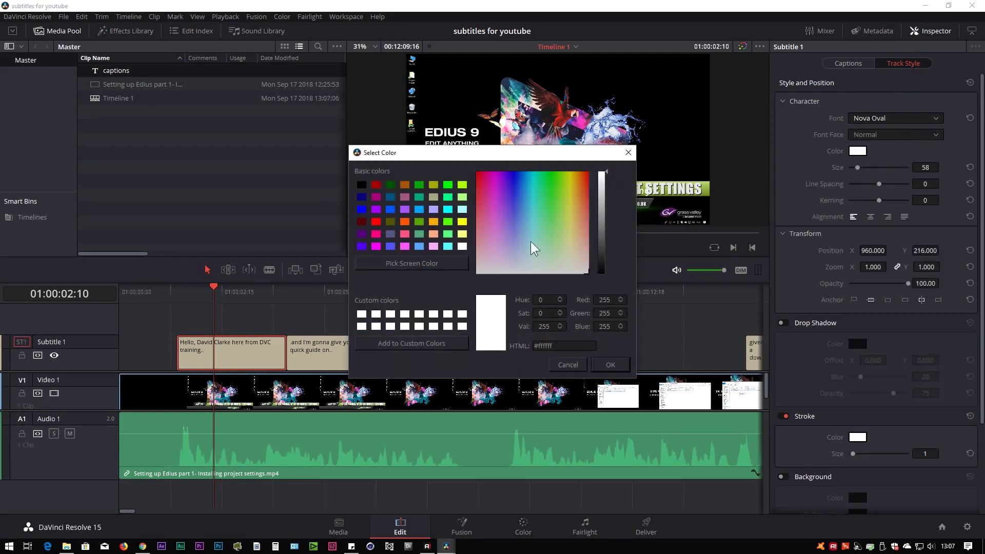
click(447, 222)
click(610, 365)
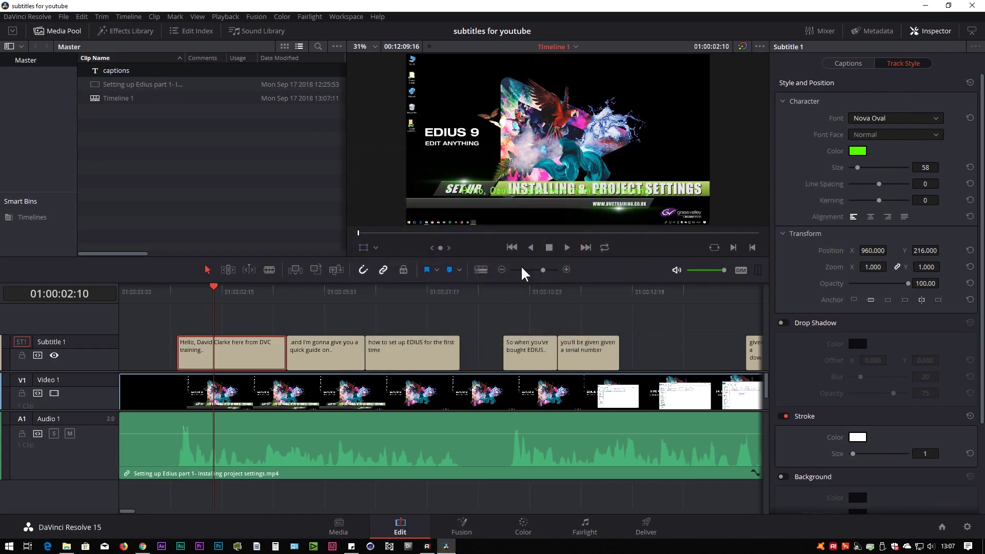
- Enable the drop shadow and background for the subtitle track, with a background width of 1.341 and height of 0.126
click(782, 323)
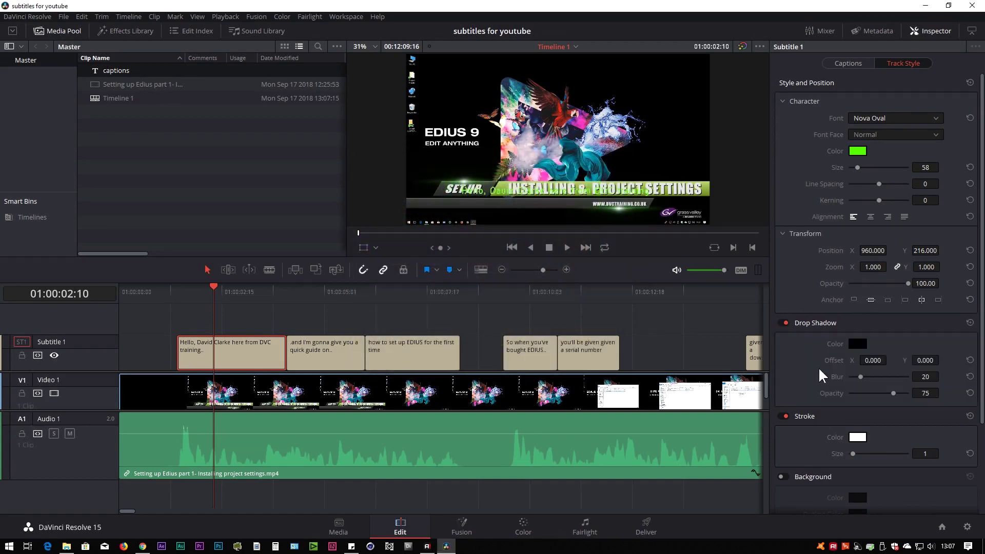
click(782, 477)
drag(982, 424, 983, 513)
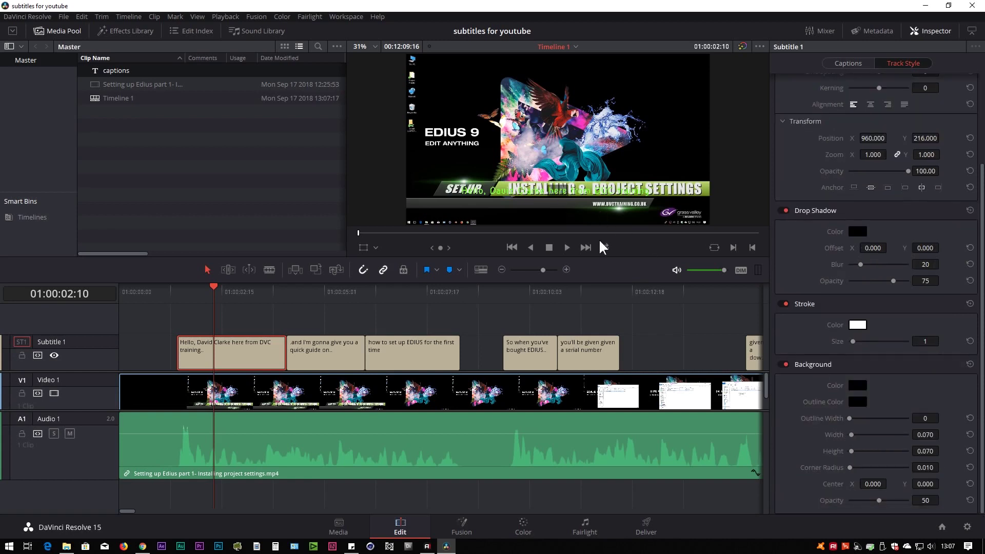
drag(925, 435, 930, 451)
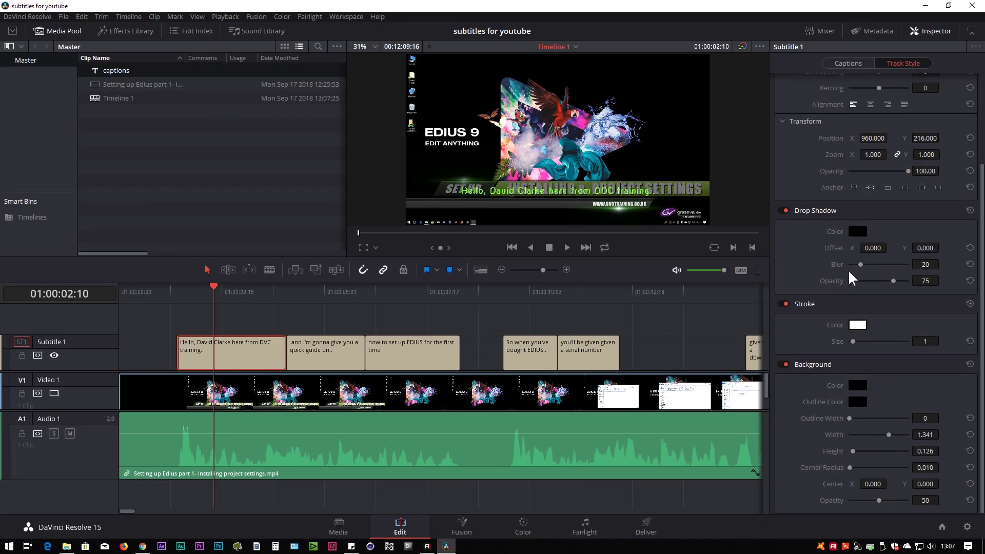
- Change the subtitle track's font to Arial and check the first caption in the preview
click(205, 294)
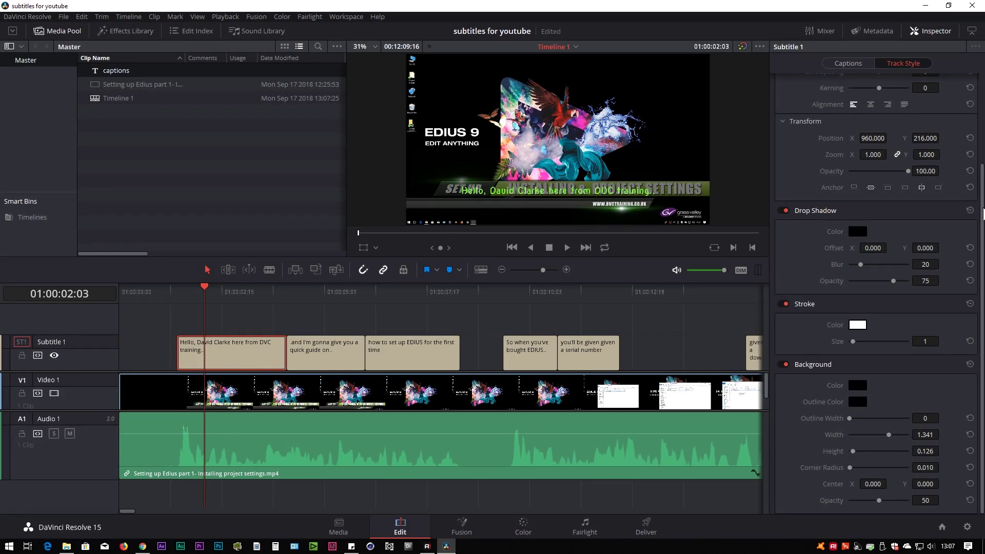
scroll(984, 194, up, 1)
drag(261, 307, 257, 330)
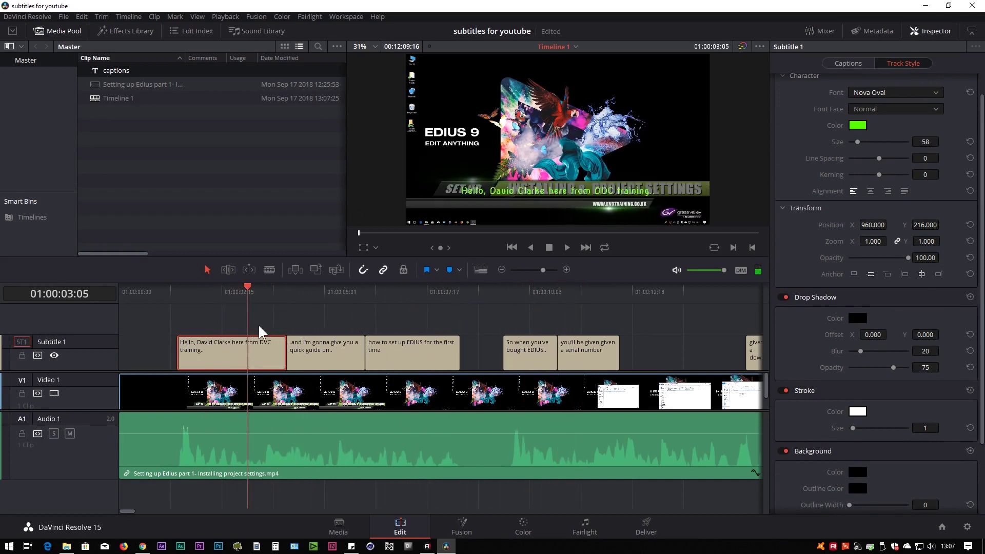
key(ctrl+z)
click(249, 297)
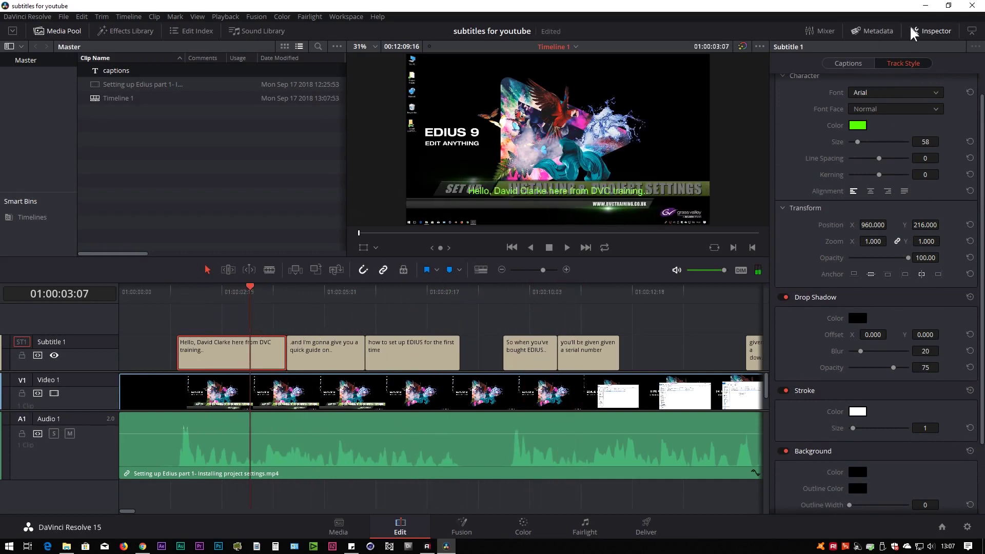
- Play and scrub through the restyled opening captions, and save the project
click(296, 293)
key(space)
drag(329, 302, 255, 339)
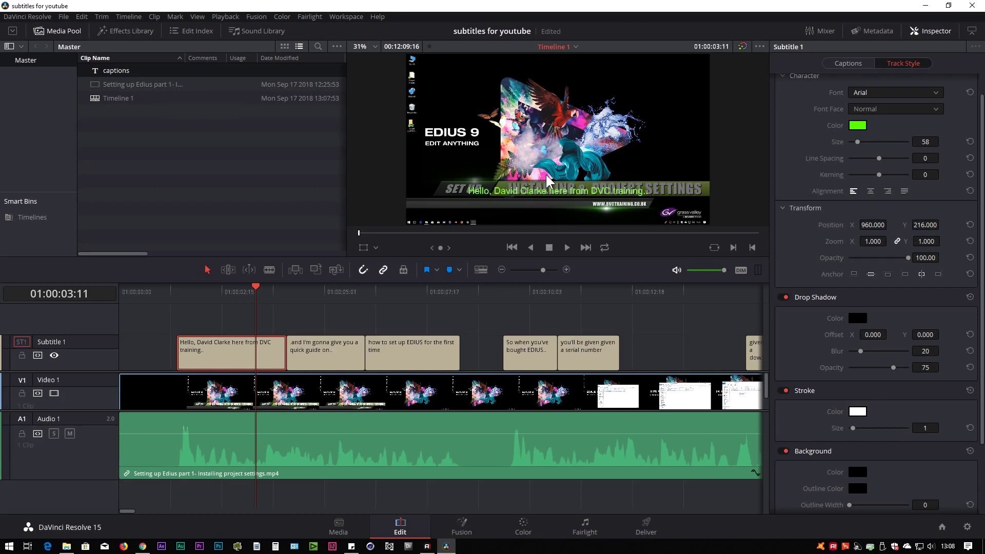
key(l)
key(j)
key(k)
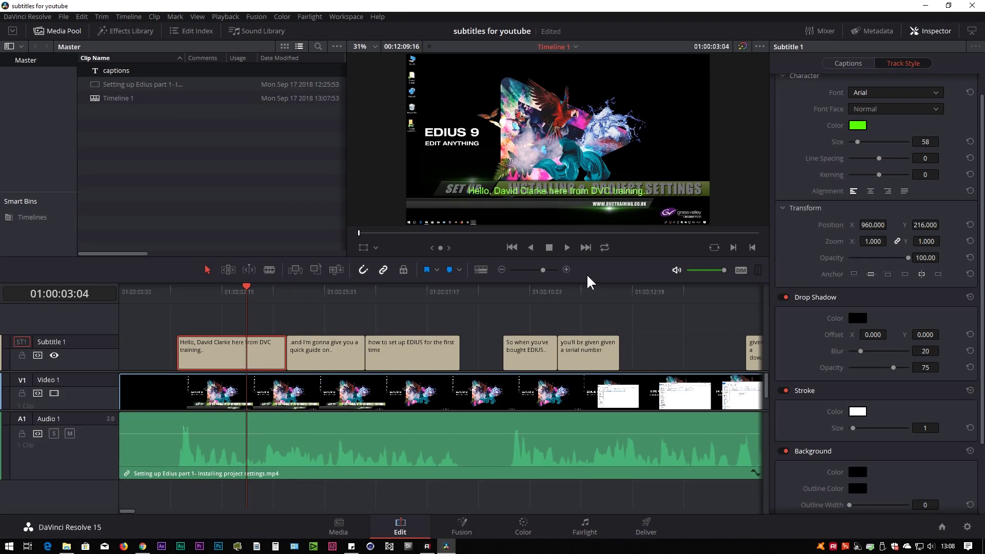
click(63, 17)
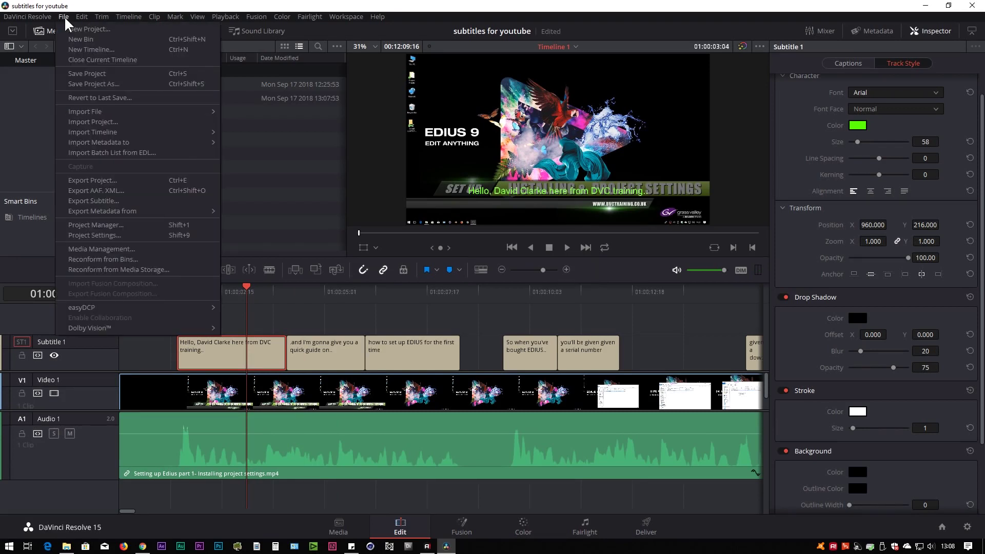
click(77, 73)
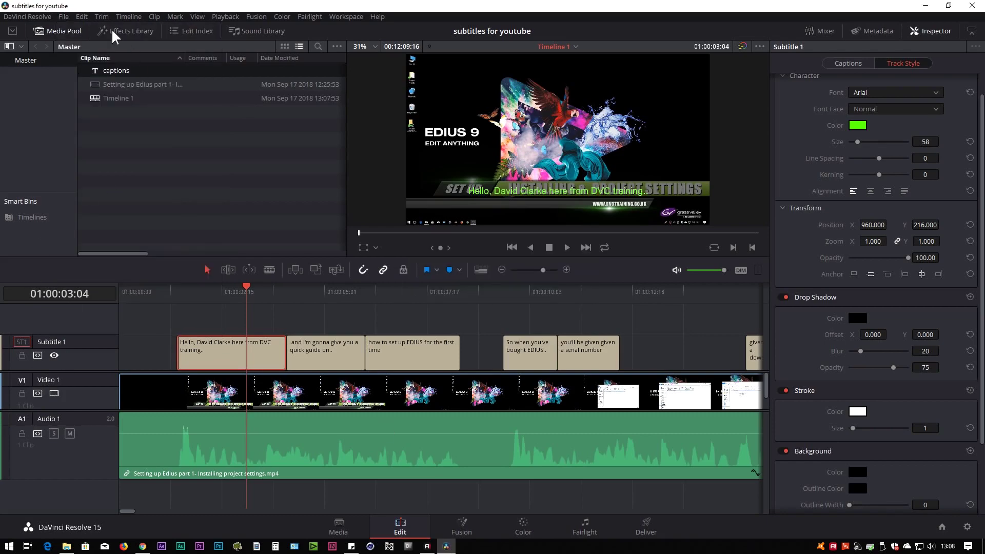
- Examine the file formats offered when exporting the Subtitle 1 track, without saving a file
click(65, 16)
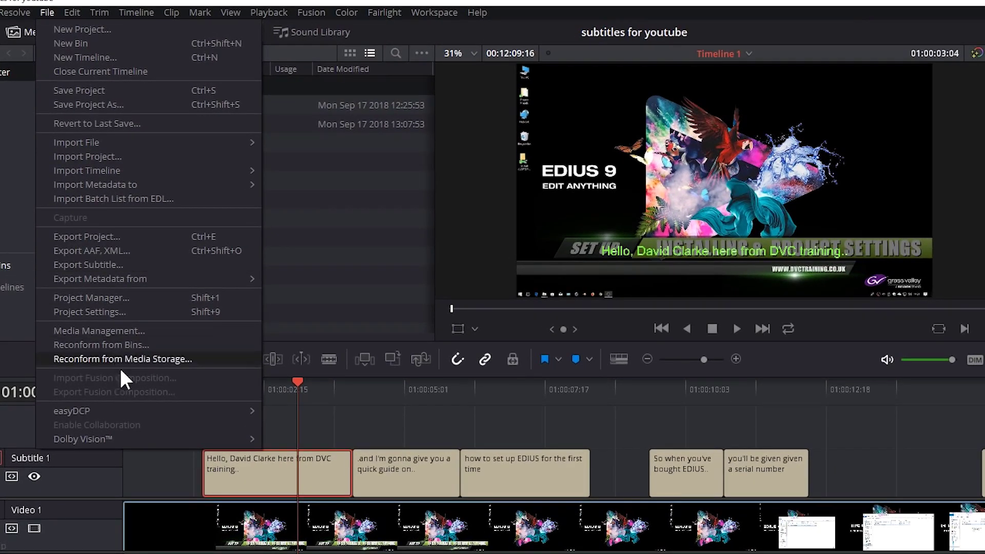
click(162, 459)
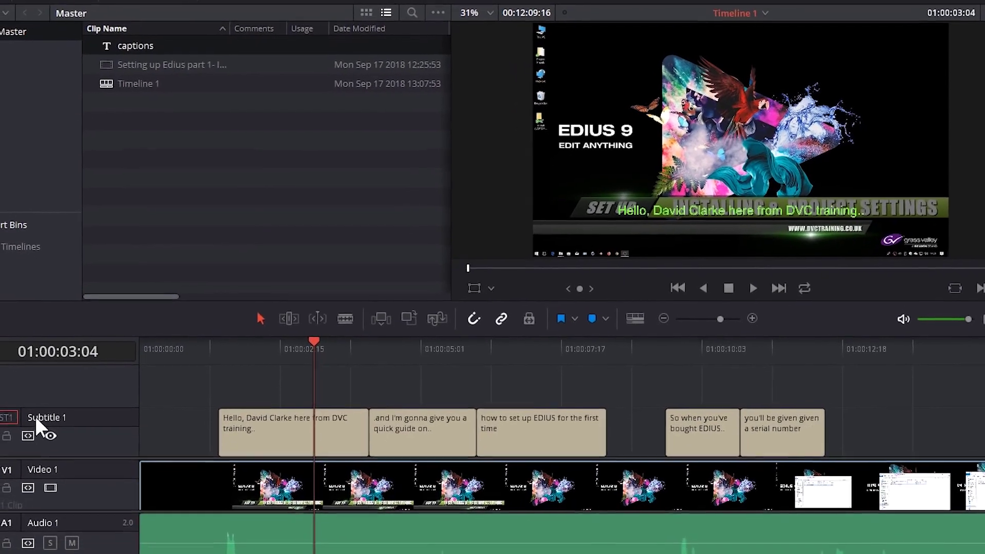
right_click(50, 418)
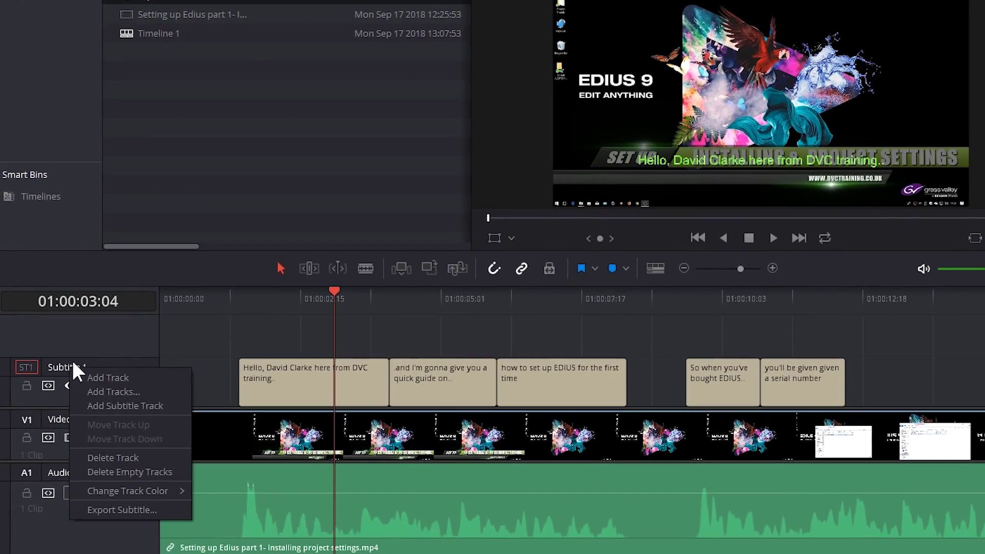
click(146, 510)
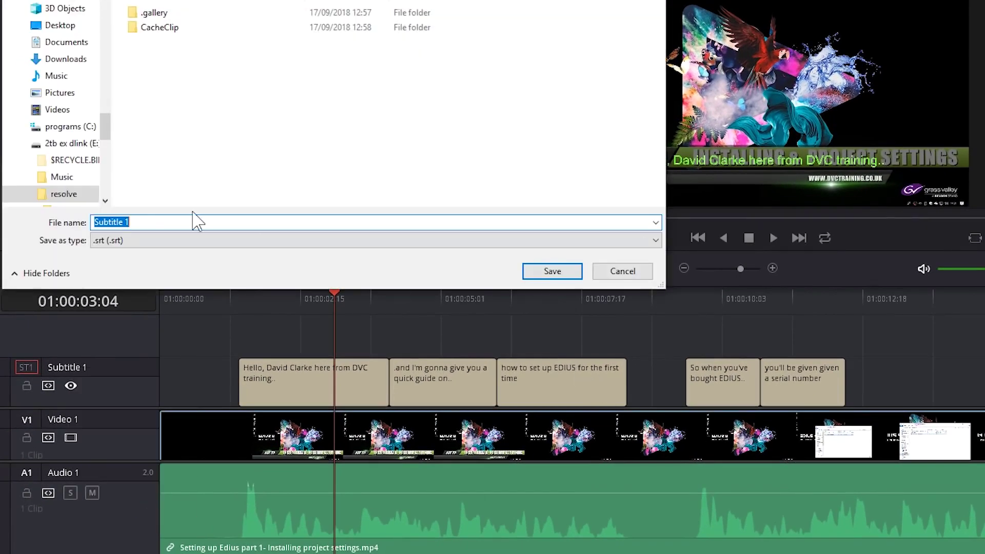
click(160, 241)
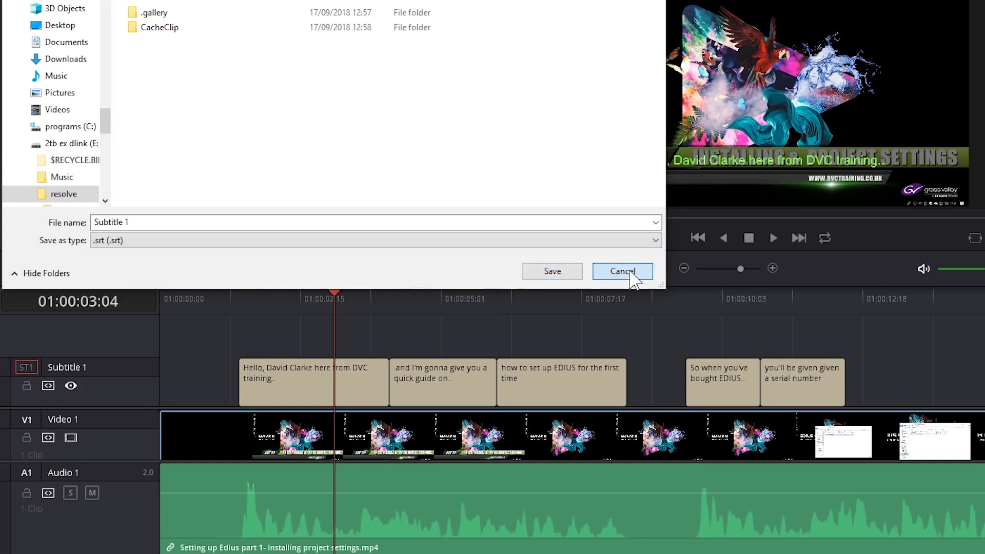
click(622, 271)
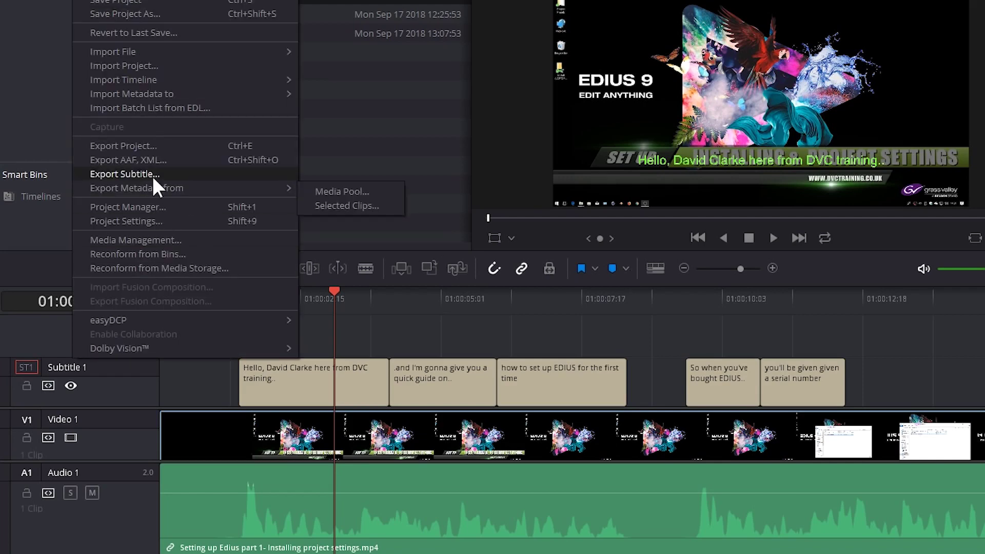
click(152, 174)
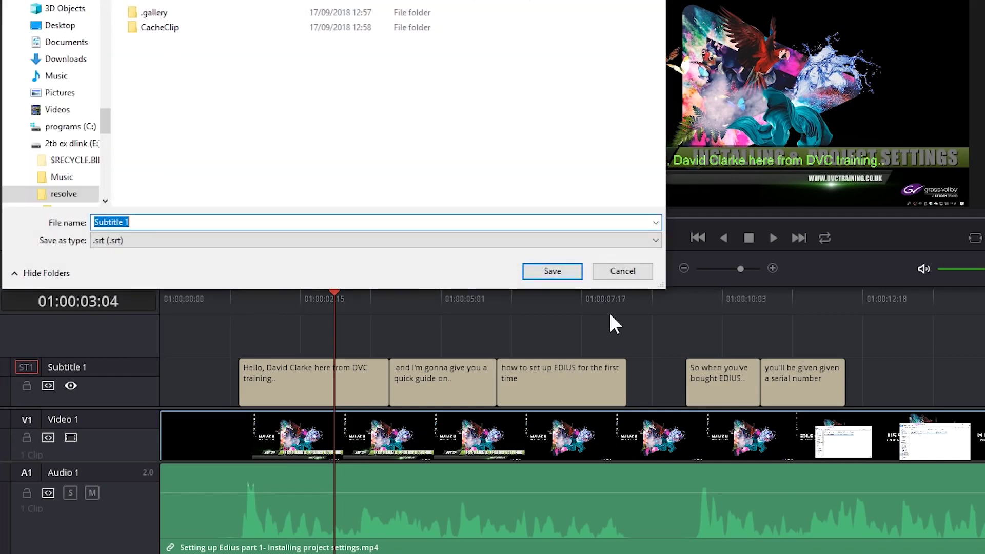
click(611, 269)
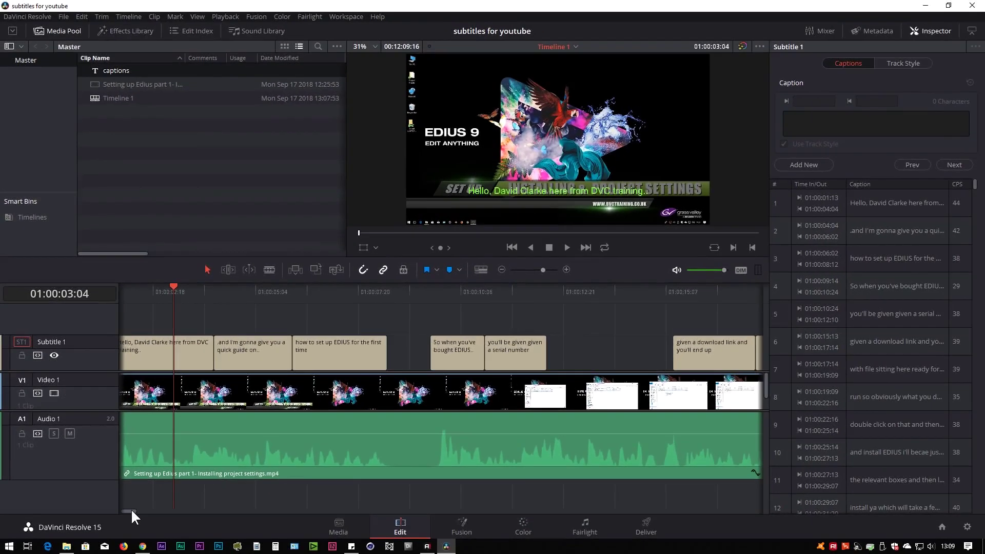
- Move the timeline playhead back onto the first caption, at 01:00:02:07
drag(131, 509, 127, 509)
click(209, 287)
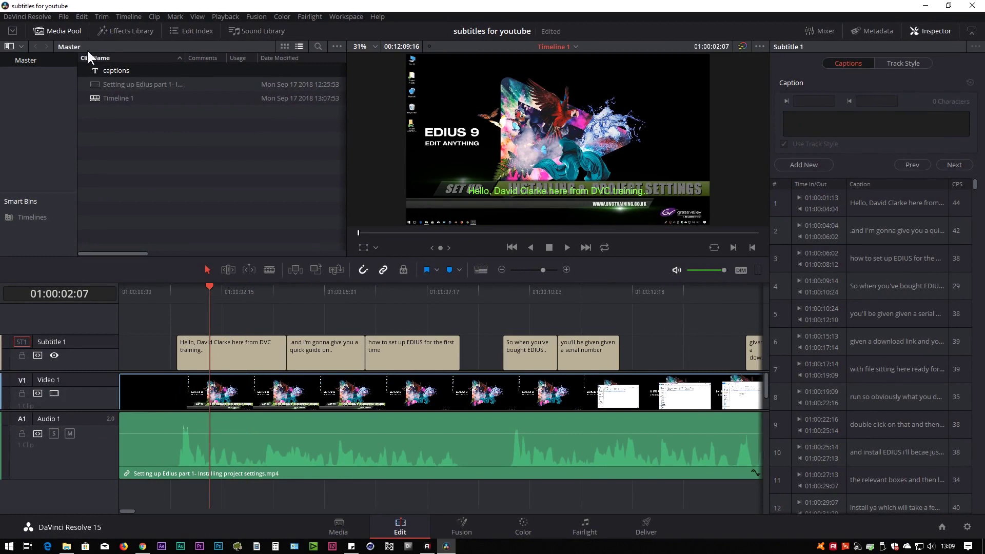
click(63, 17)
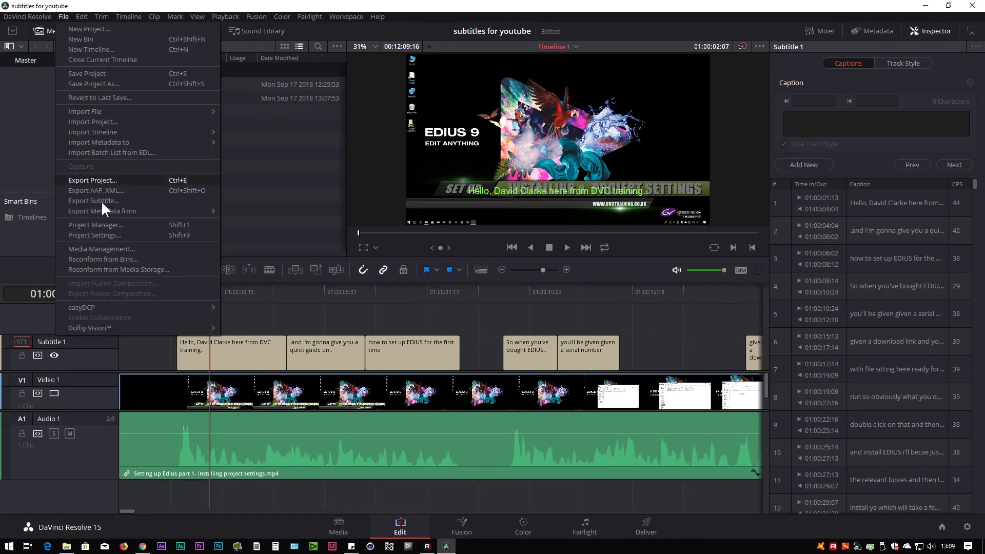
click(128, 509)
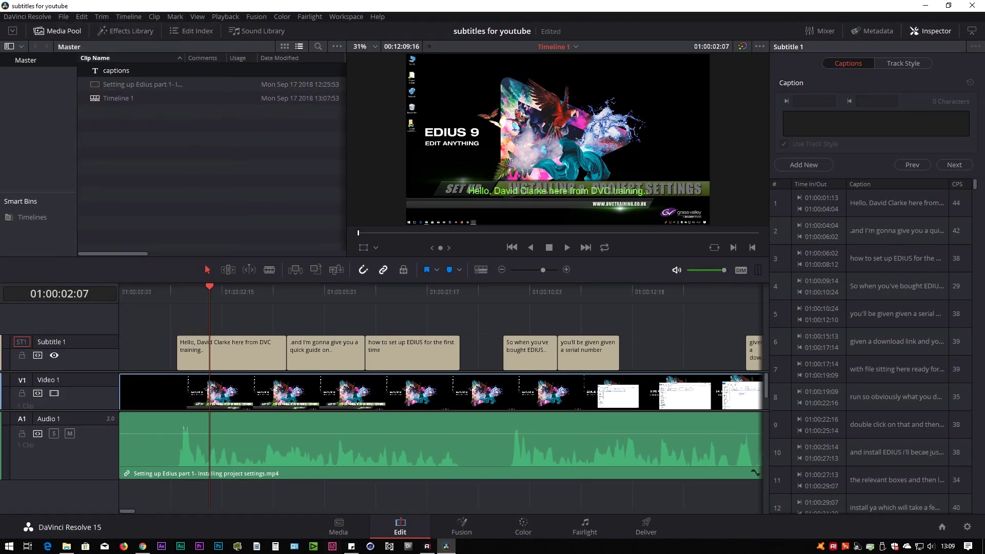
- On the Deliver page, set the render format to MP4 and enable subtitle export in the Subtitle Settings
click(648, 518)
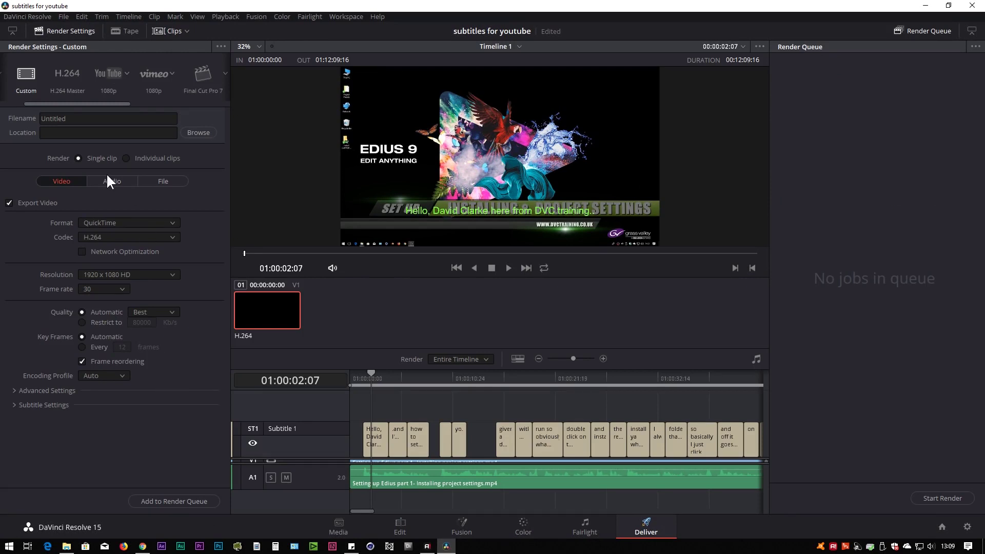
click(147, 238)
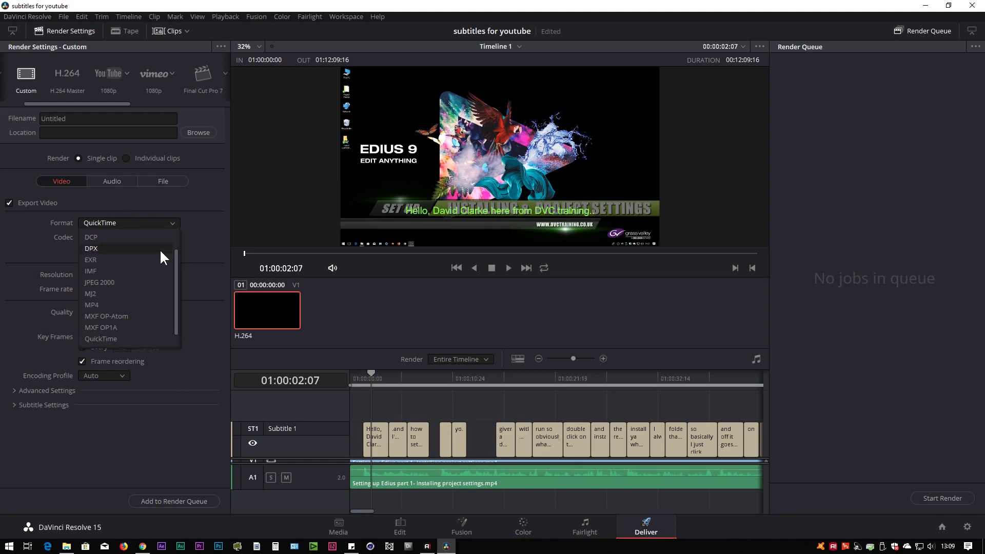
click(115, 302)
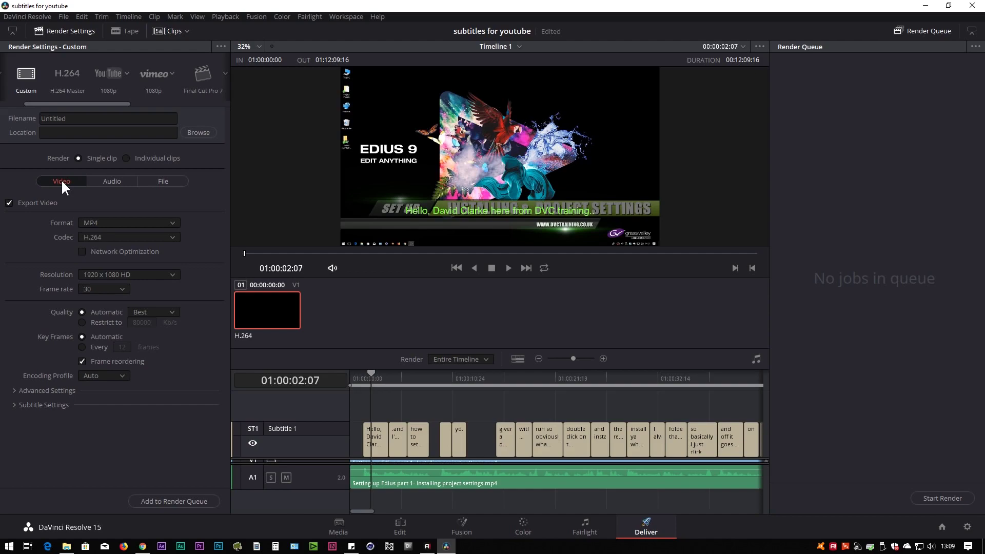
click(16, 405)
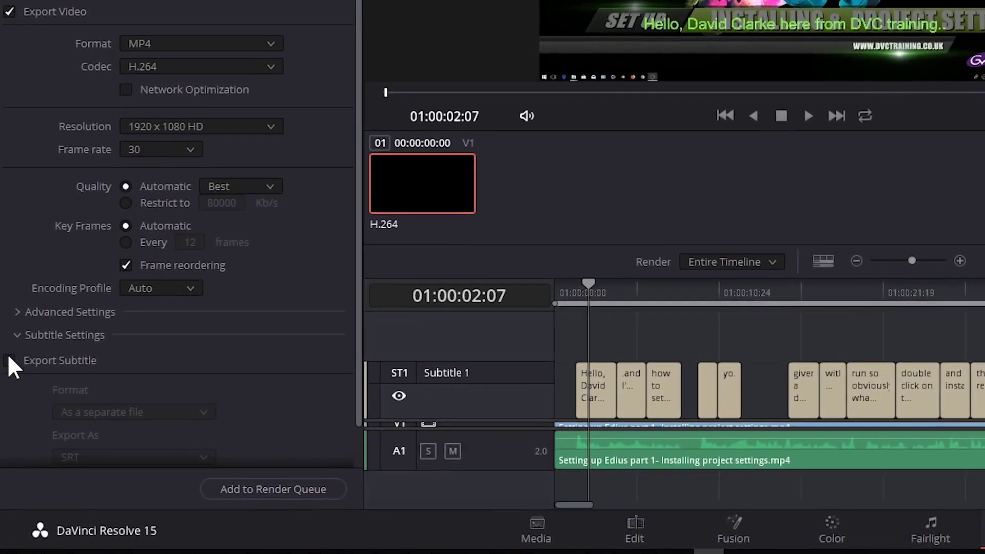
click(9, 361)
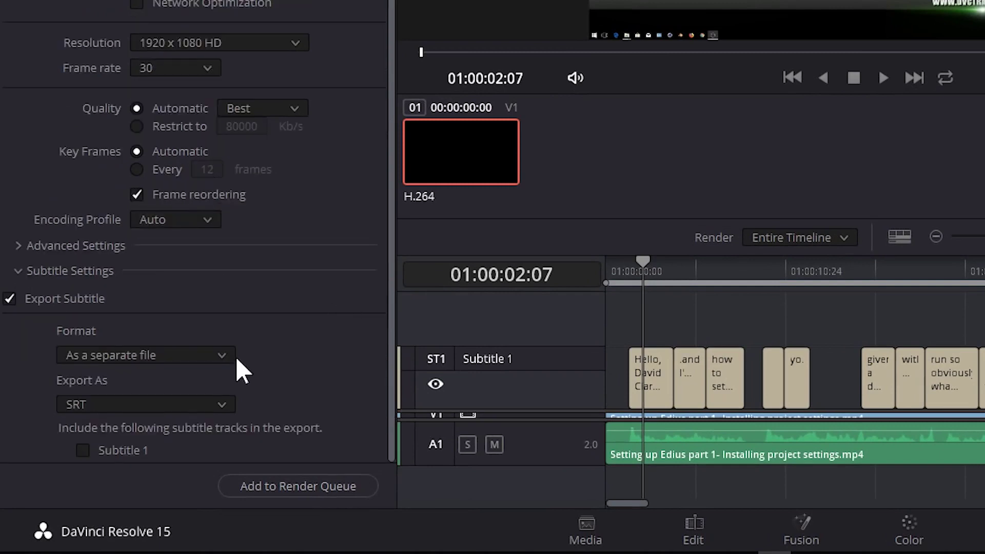
- Try the Burn into video option for the subtitles, and return the subtitle format to As a separate file
click(163, 355)
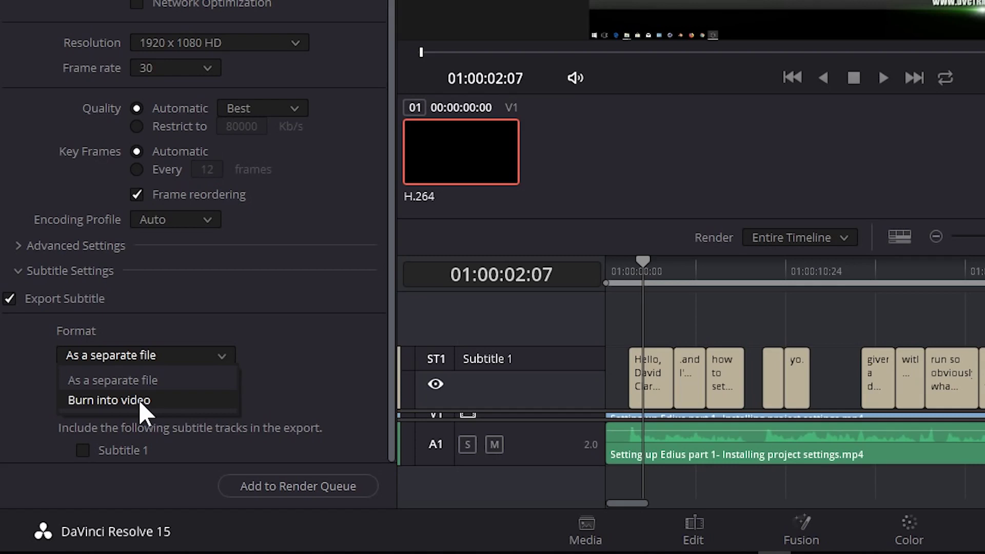
click(117, 381)
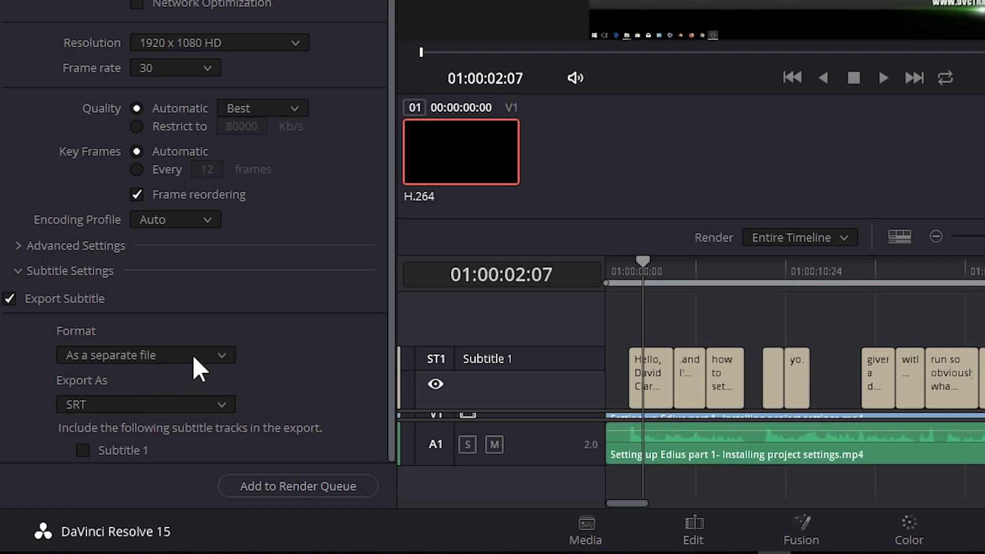
click(165, 353)
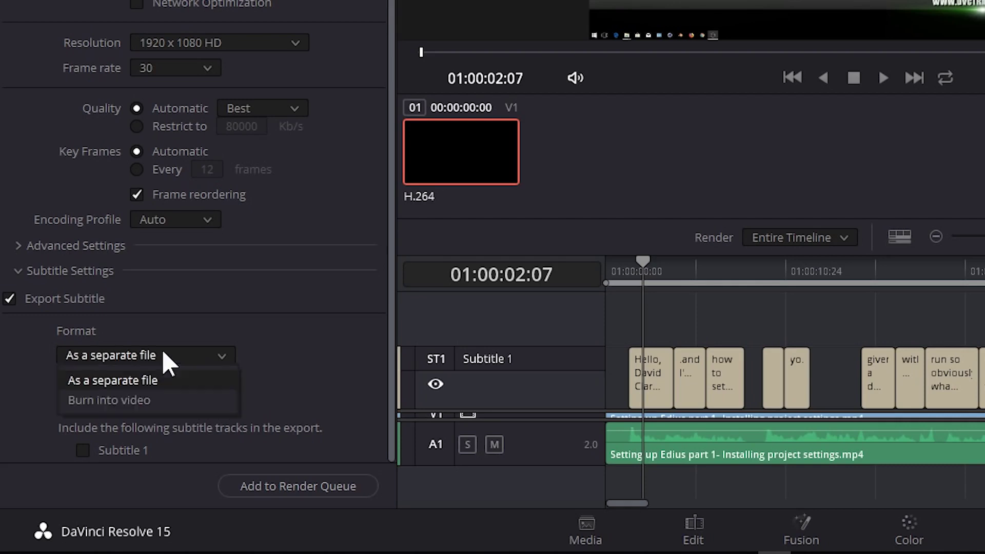
click(168, 349)
click(153, 354)
click(136, 401)
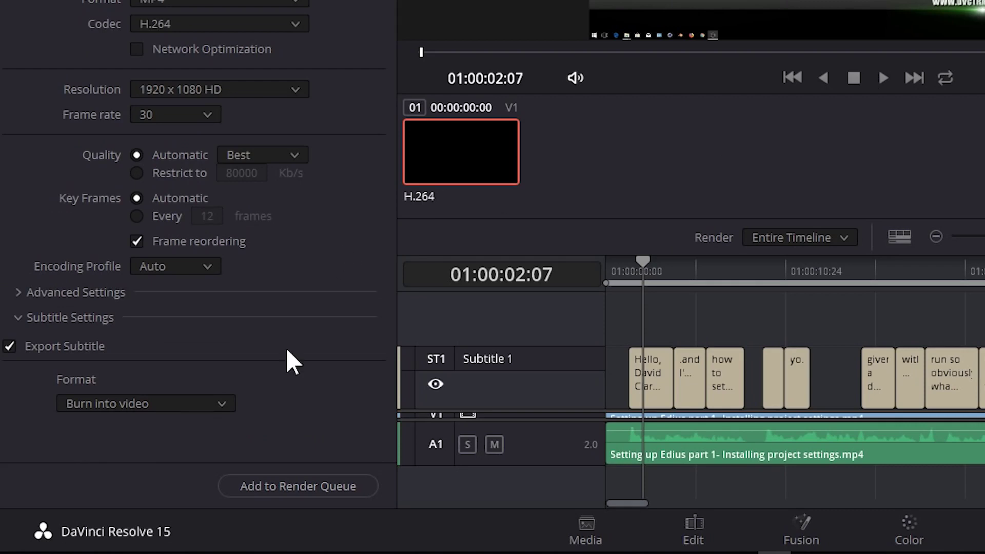
click(149, 404)
click(154, 431)
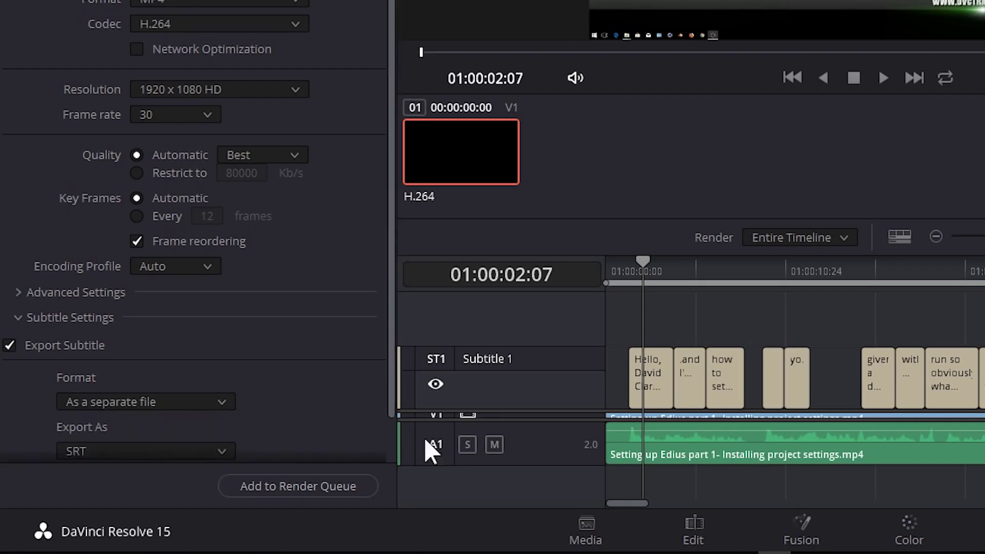
- Choose SRT as the subtitle export type and include the Subtitle 1 track in the export
drag(394, 405, 401, 443)
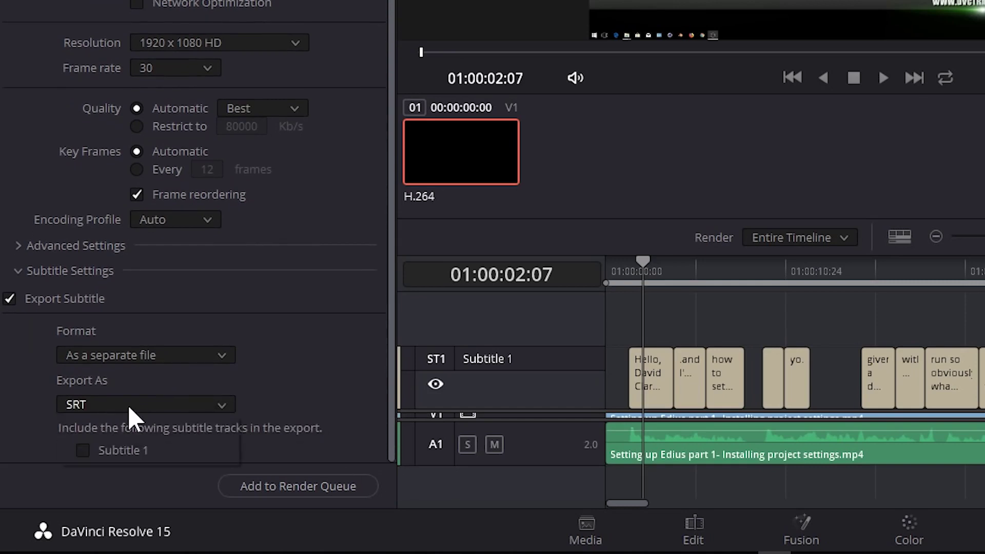
click(128, 404)
click(124, 426)
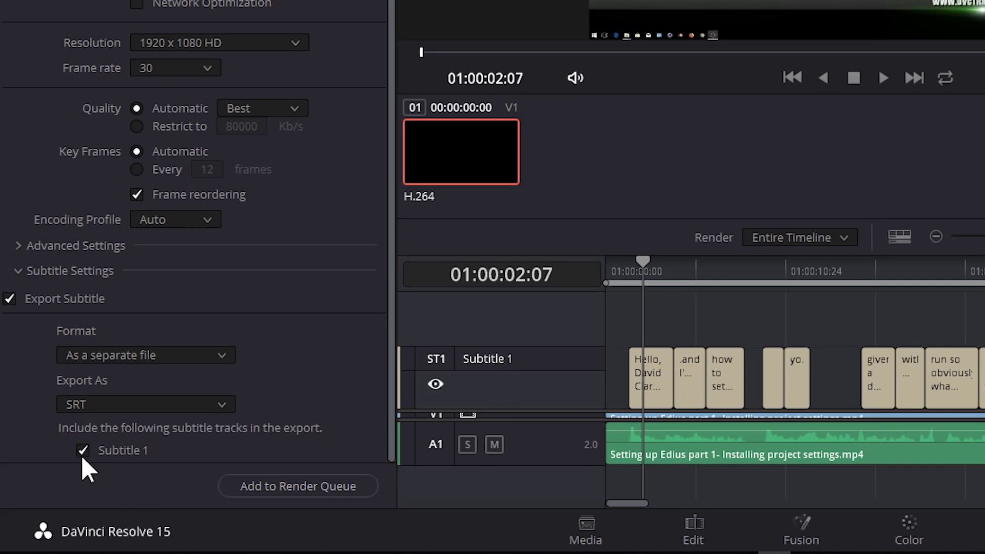
- On the Edit page, add a second subtitle track and name it ENG
click(694, 528)
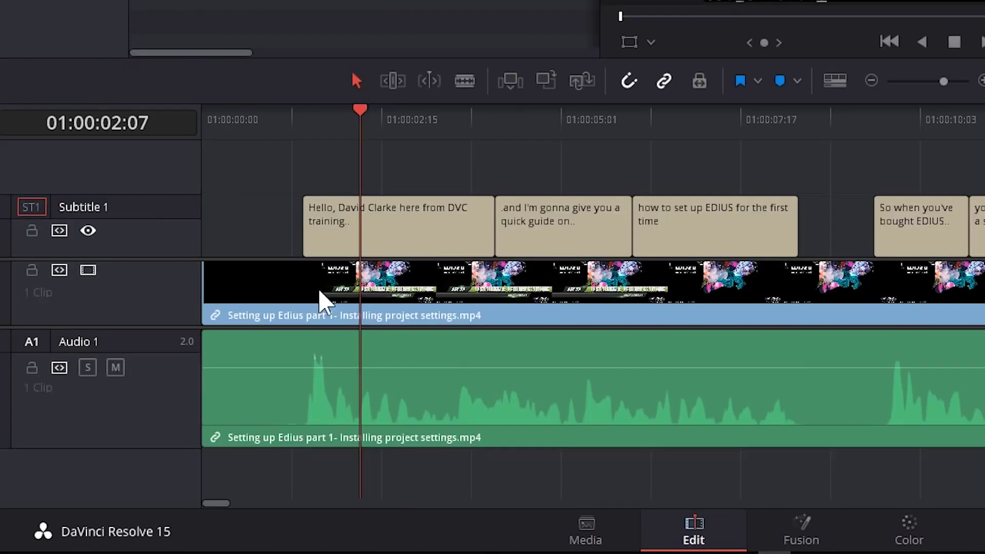
right_click(139, 177)
click(241, 224)
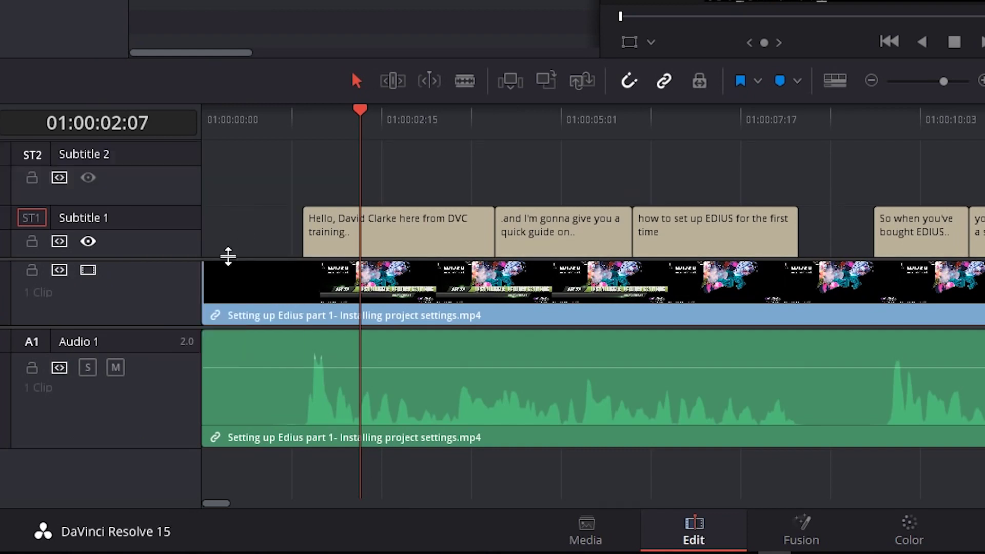
double_click(92, 156)
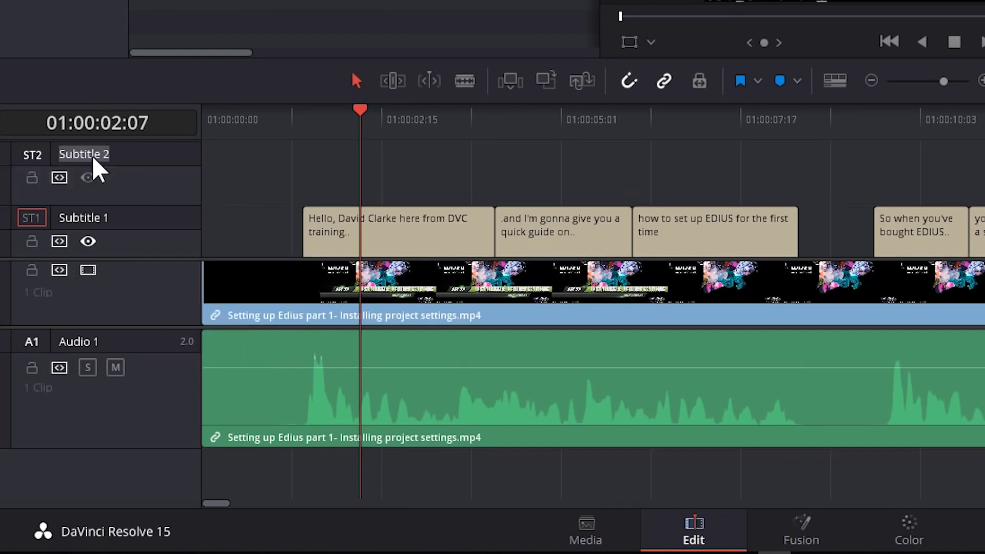
text(d)
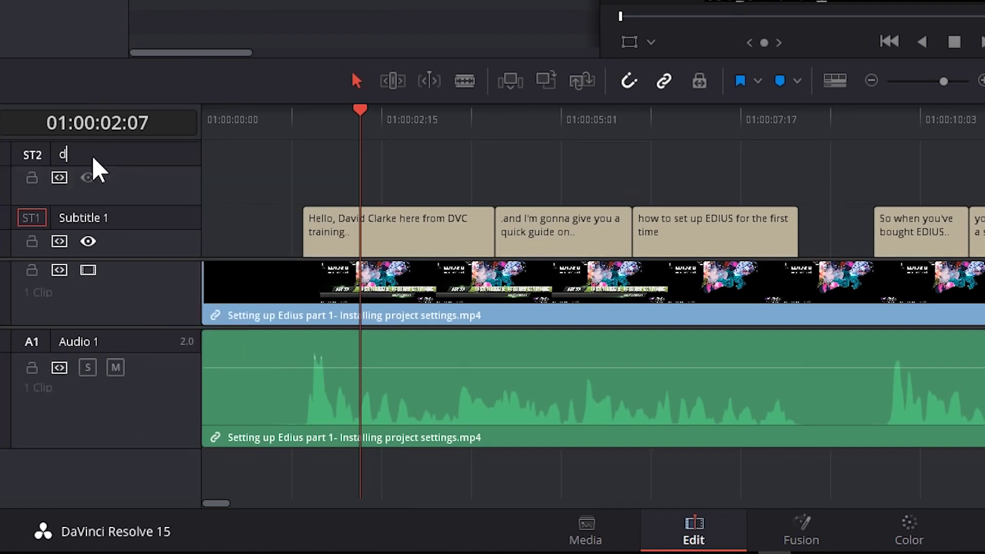
key(BackSpace)
text(ENG)
key(Return)
- Return to the Deliver page's subtitle settings and include only the Subtitle 1 track in the export
key(shift+8)
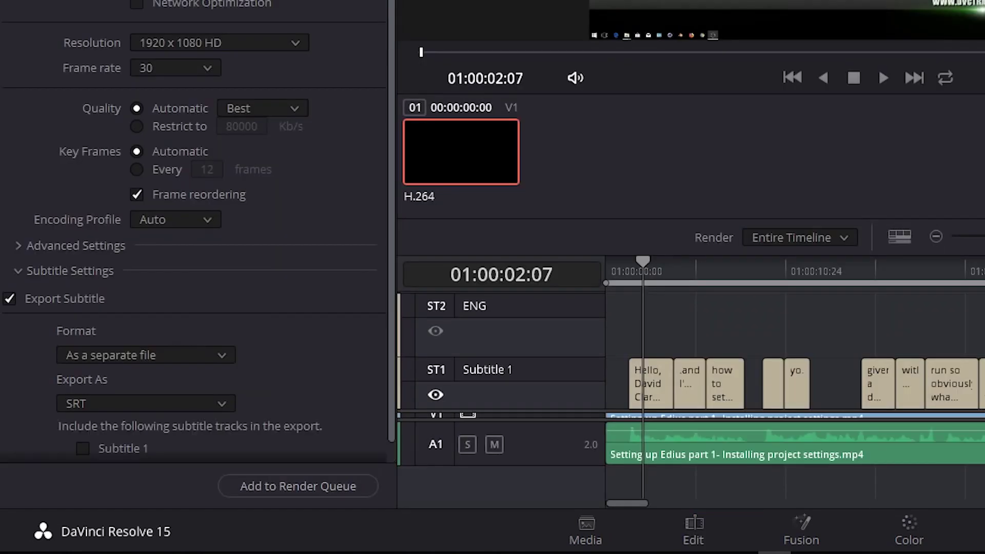
scroll(396, 369, down, 1)
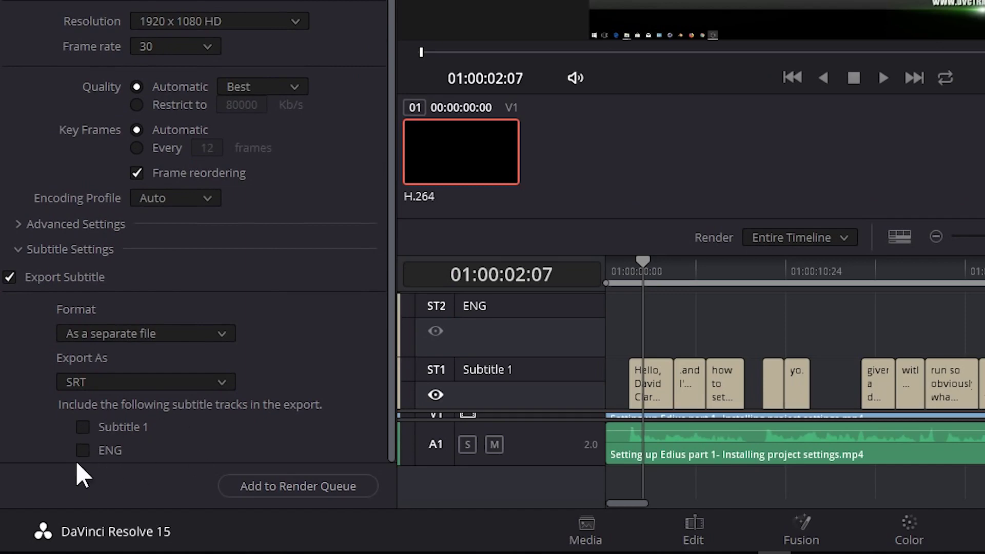
click(82, 426)
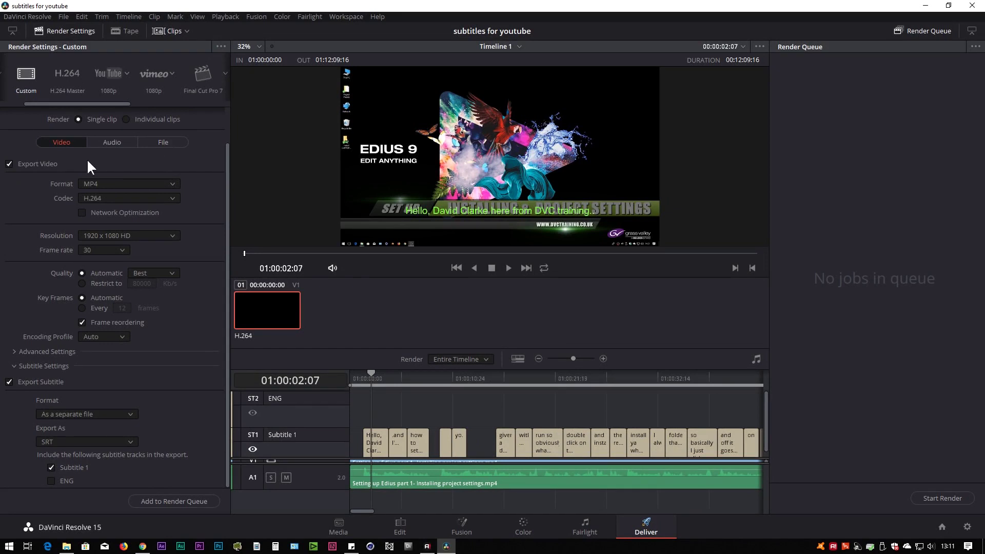
- Turn off video export and set the audio export format to Wave
click(10, 163)
click(113, 182)
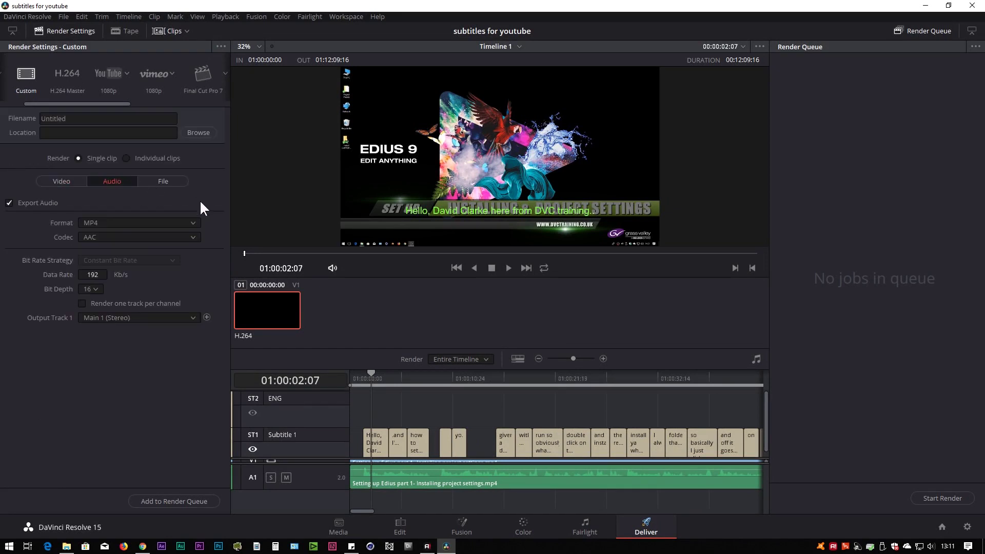
click(134, 226)
click(125, 270)
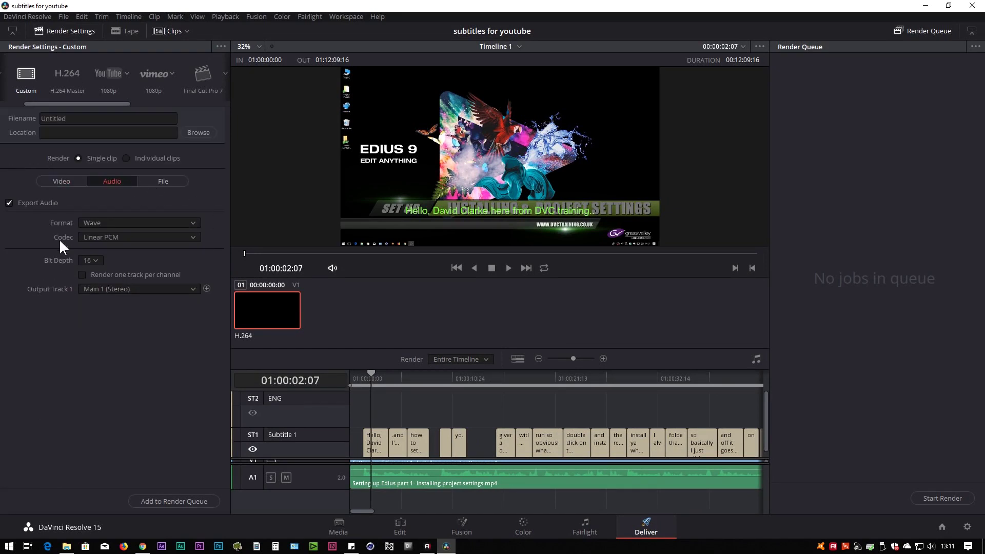
- Add the job to the render queue as Untitled in the E:\test folder, and start the render
click(63, 183)
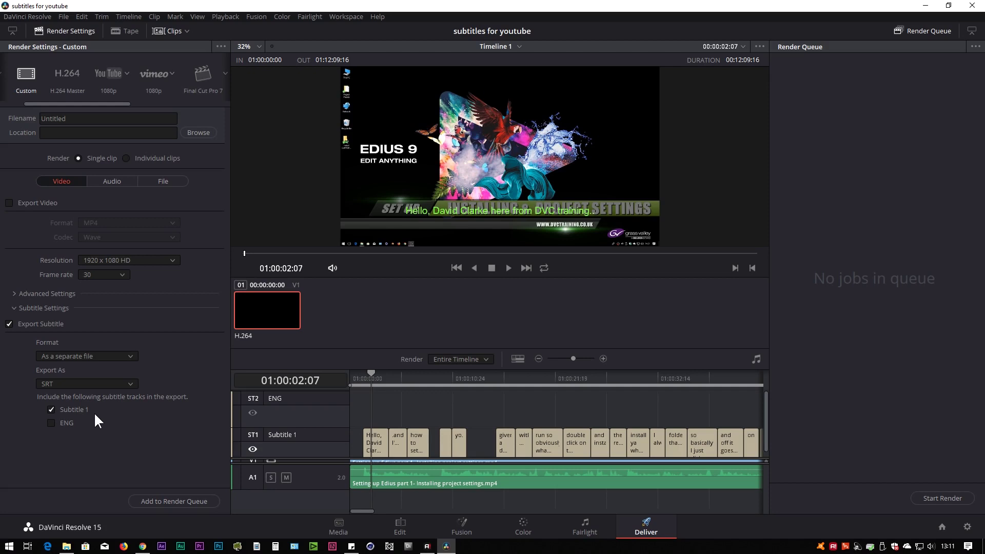
click(174, 501)
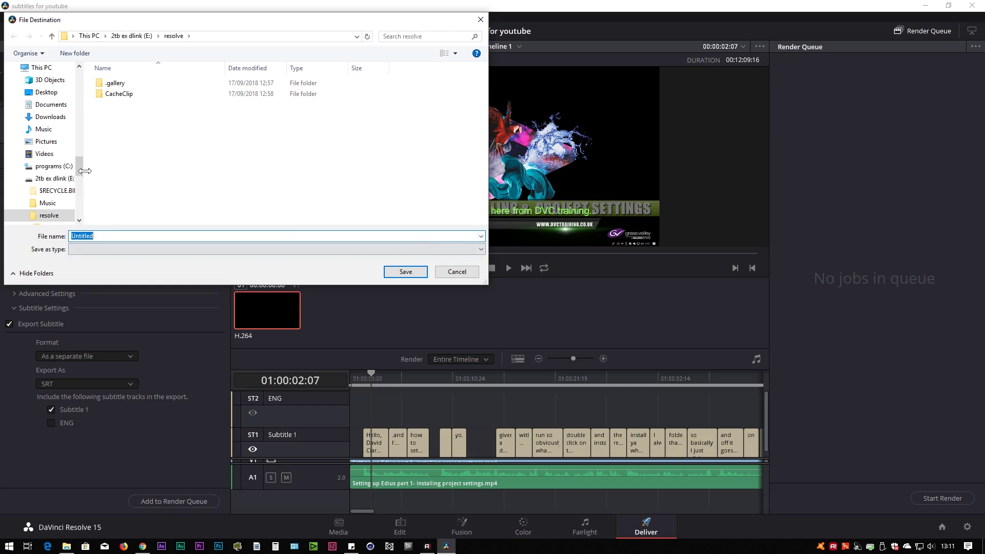
drag(80, 168, 81, 177)
key(Return)
click(934, 498)
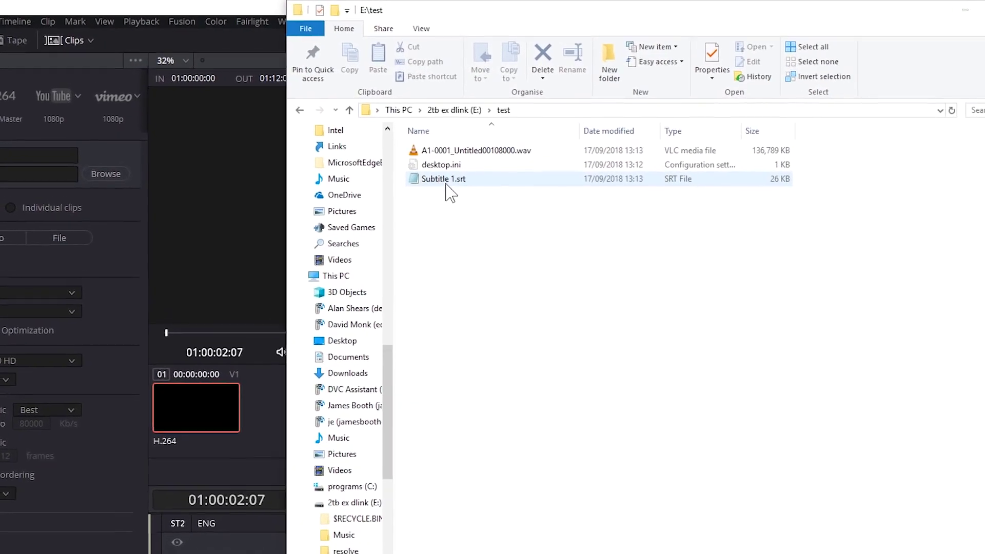
- Open the exported Subtitle 1.srt file in Notepad, examine its timecodes and captions, and close it
click(462, 181)
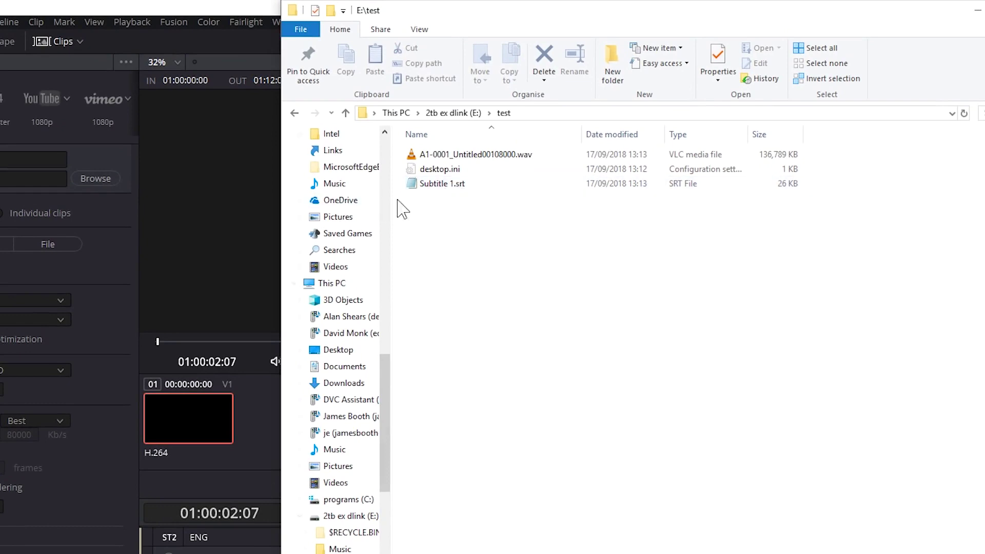
right_click(442, 187)
click(487, 215)
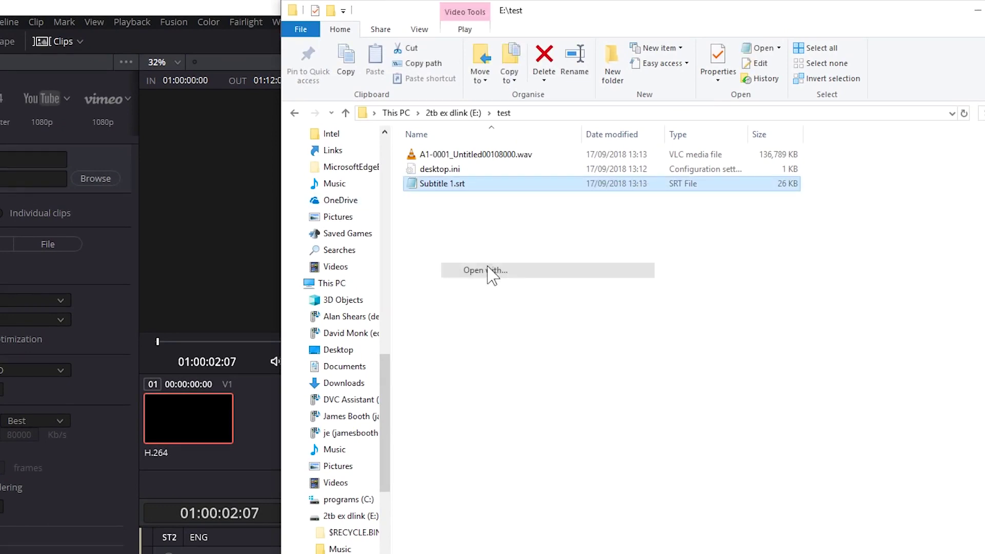
double_click(492, 257)
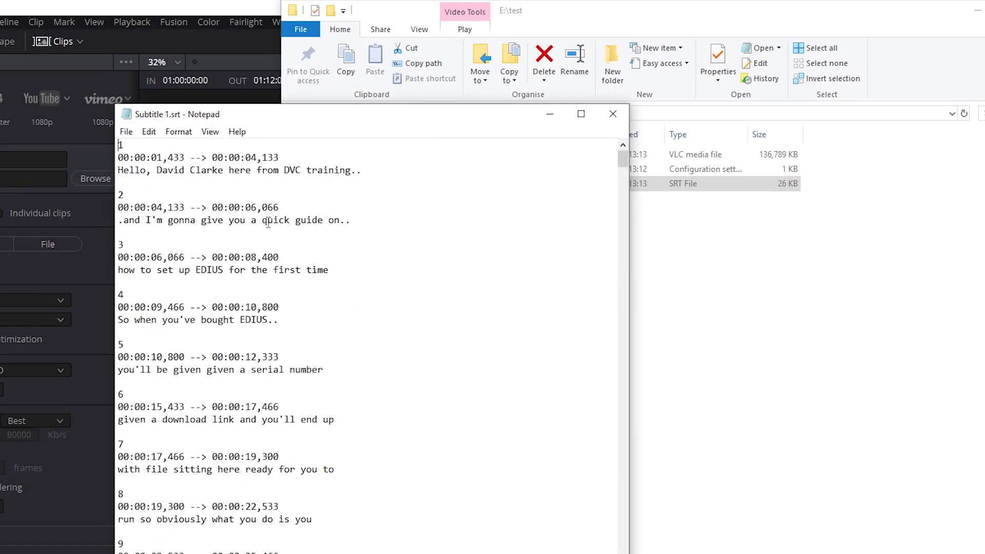
click(613, 114)
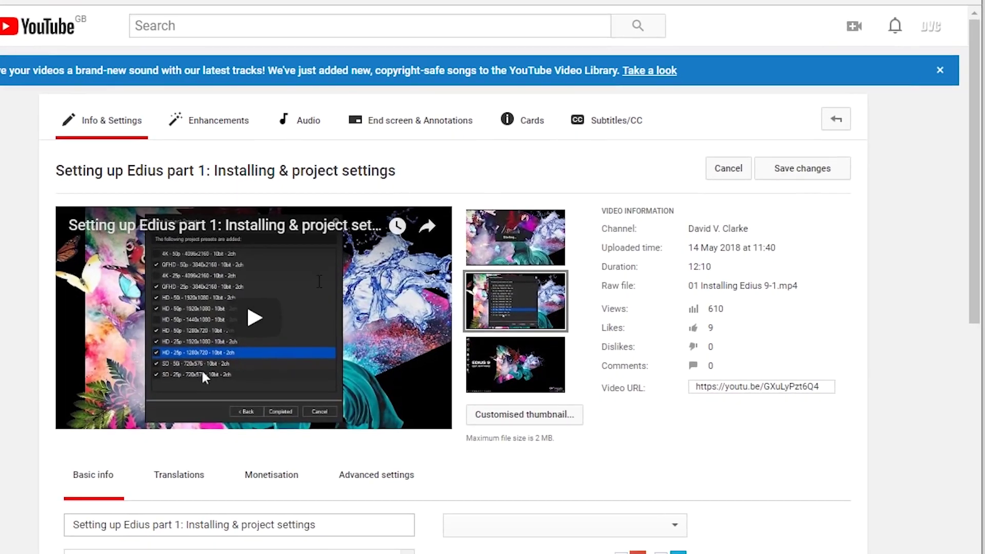
- Open the video's subtitle management, try a language search for "tur", and choose English (United Kingdom) for the new subtitles
click(613, 134)
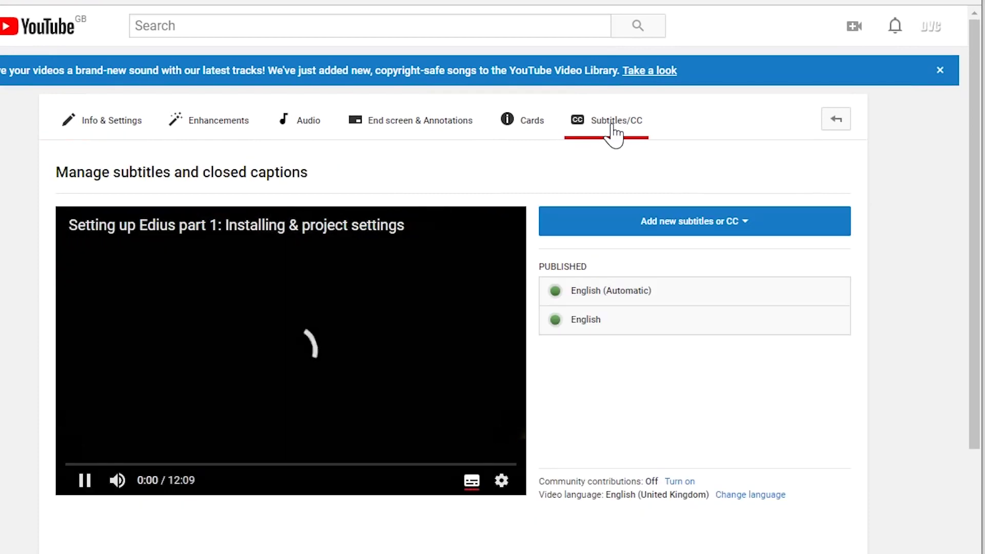
click(684, 223)
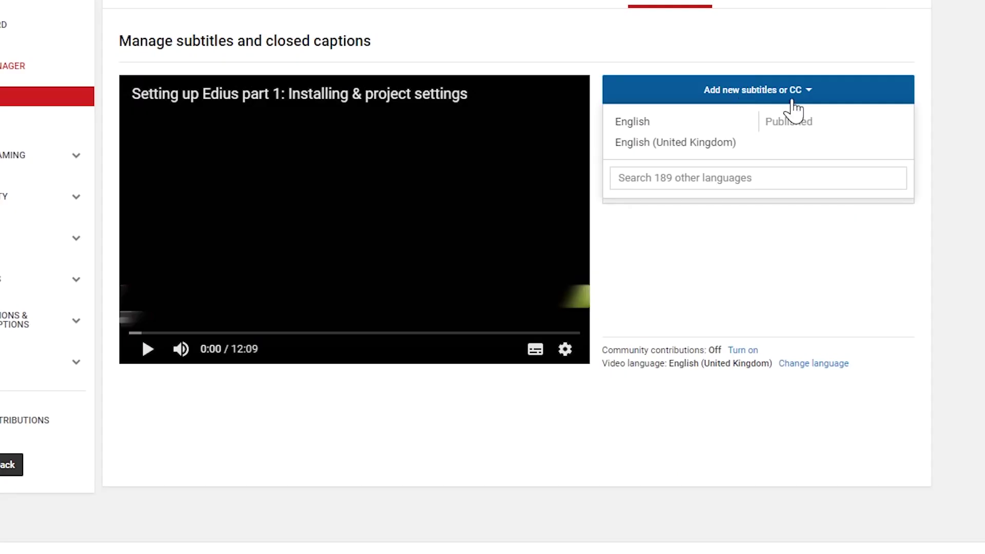
click(692, 178)
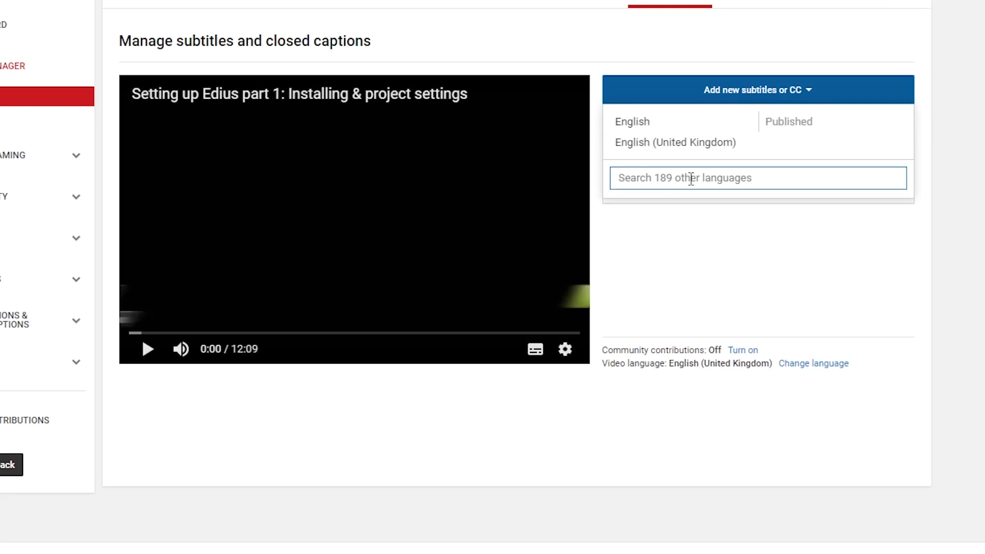
text(tur)
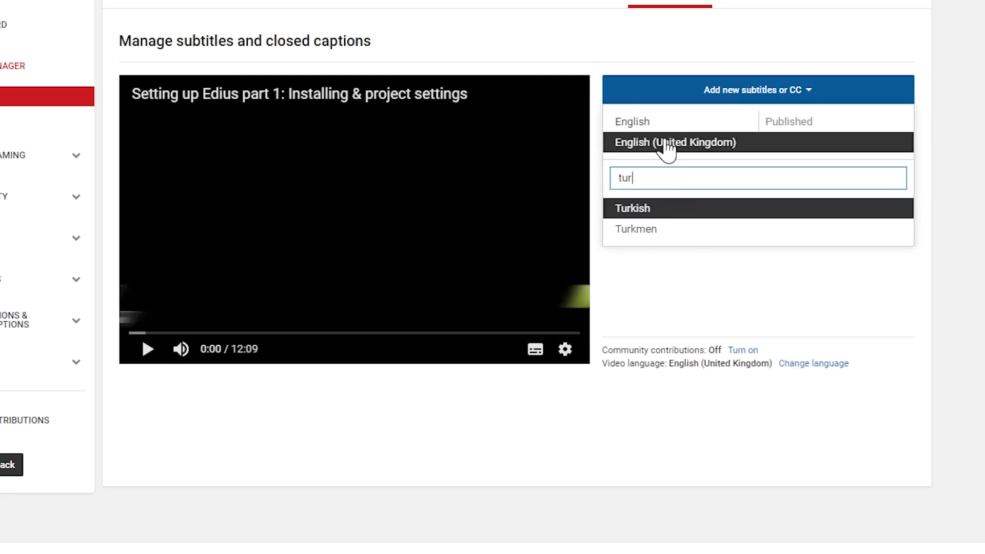
click(667, 144)
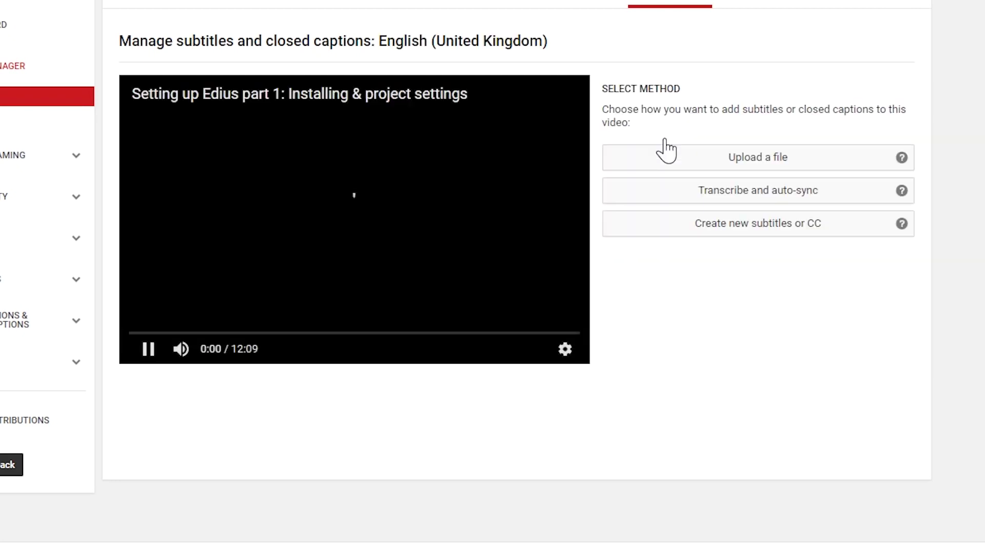
- Upload Subtitle 1.srt as a subtitles file for the English (United Kingdom) track
click(777, 167)
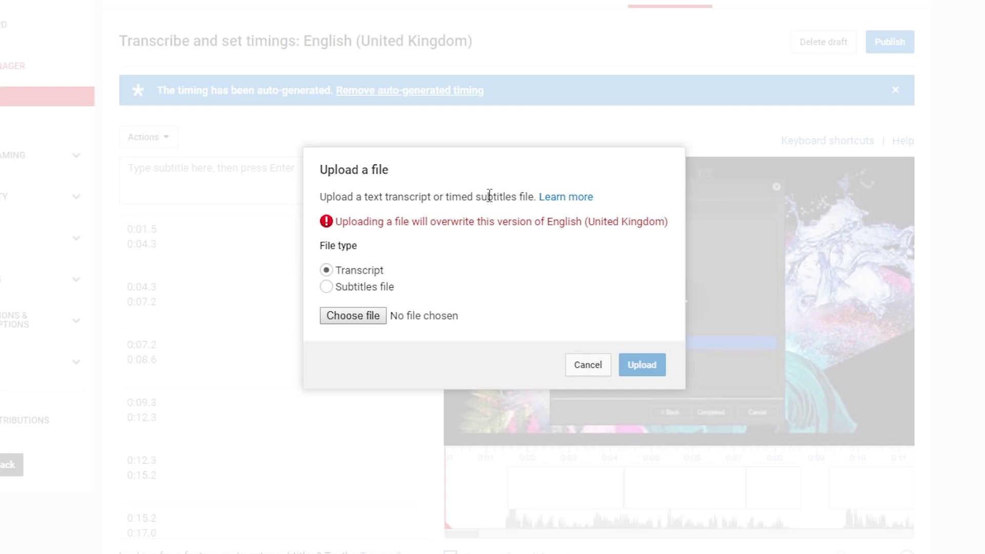
click(328, 289)
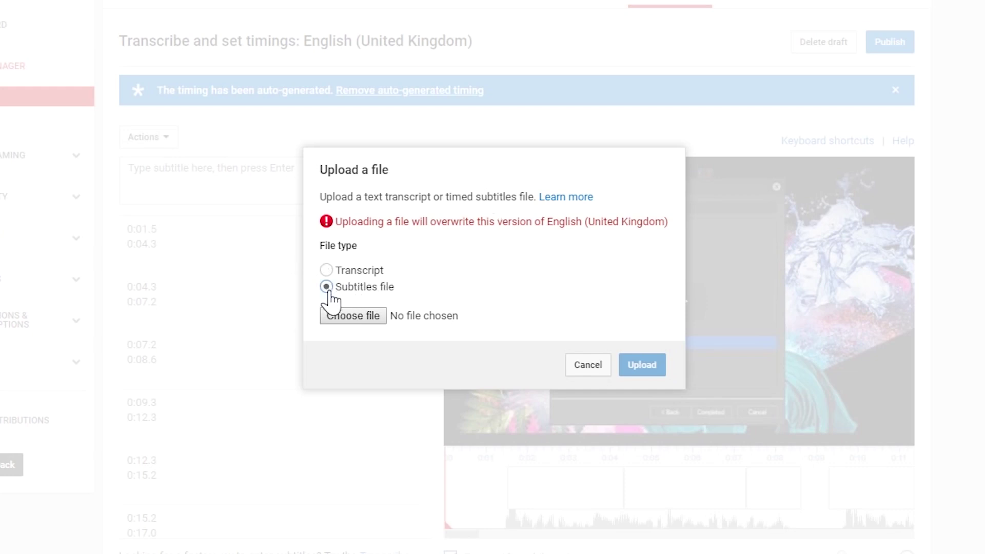
click(372, 325)
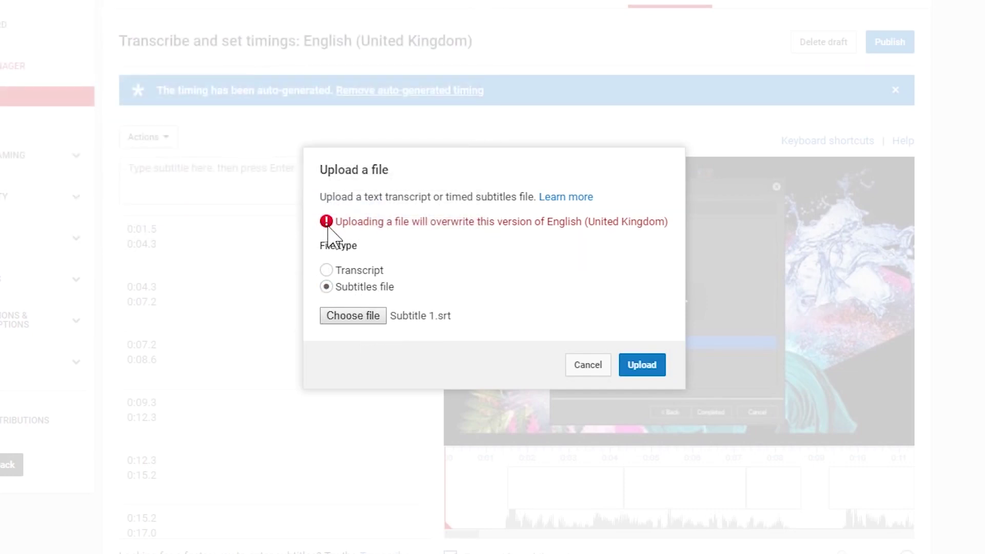
click(635, 367)
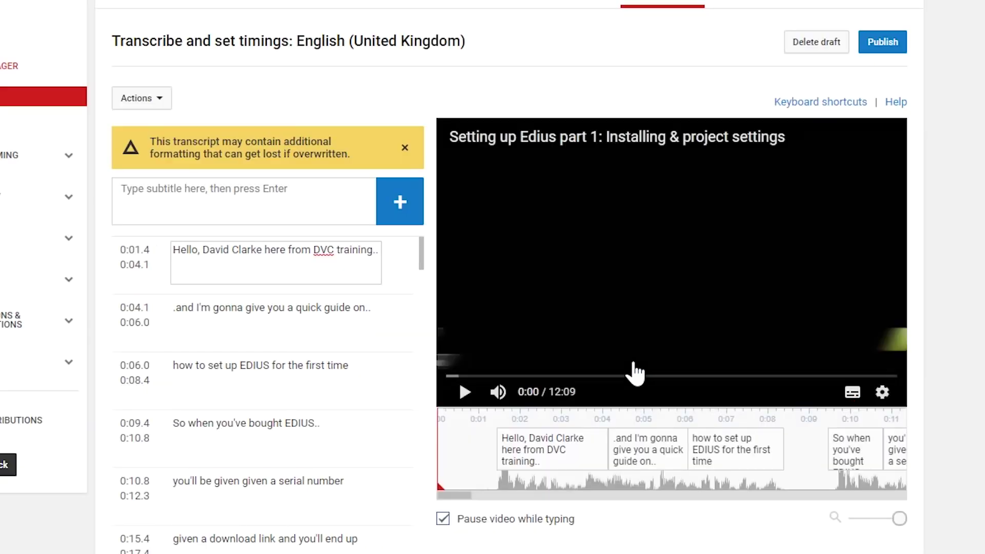
- Play the opening seconds of the video to check the uploaded captions, and publish the subtitles
click(466, 393)
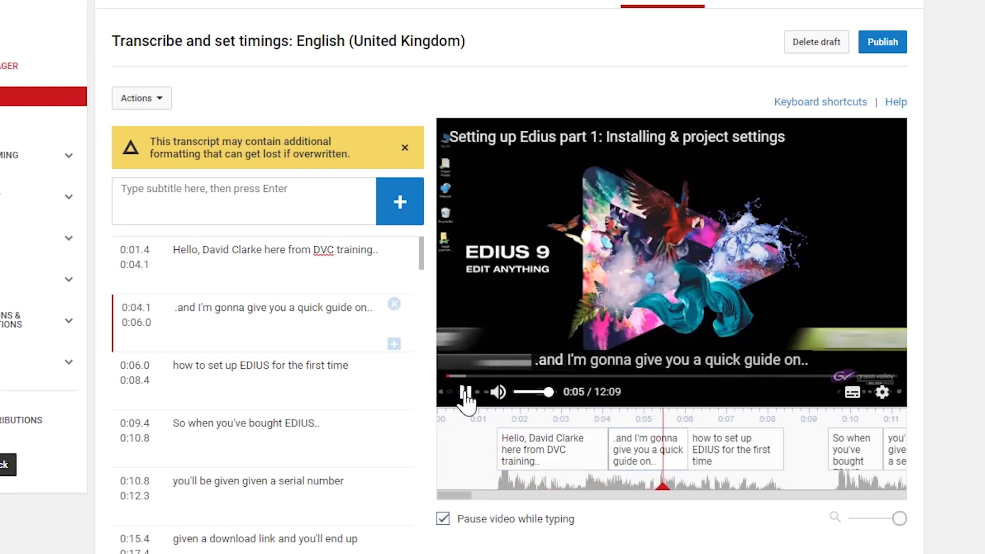
click(892, 45)
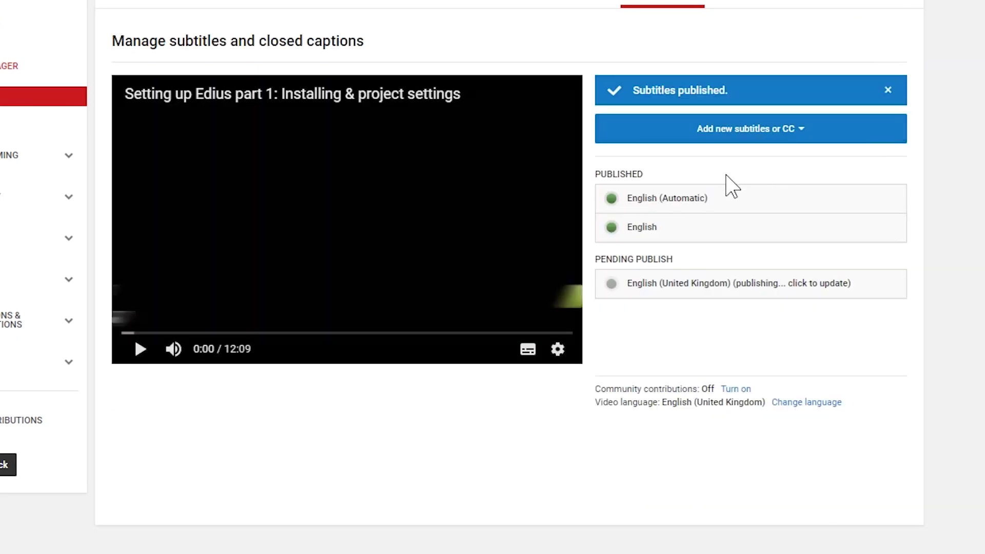
- Open the published English (United Kingdom) subtitles and delete them from the video
click(642, 227)
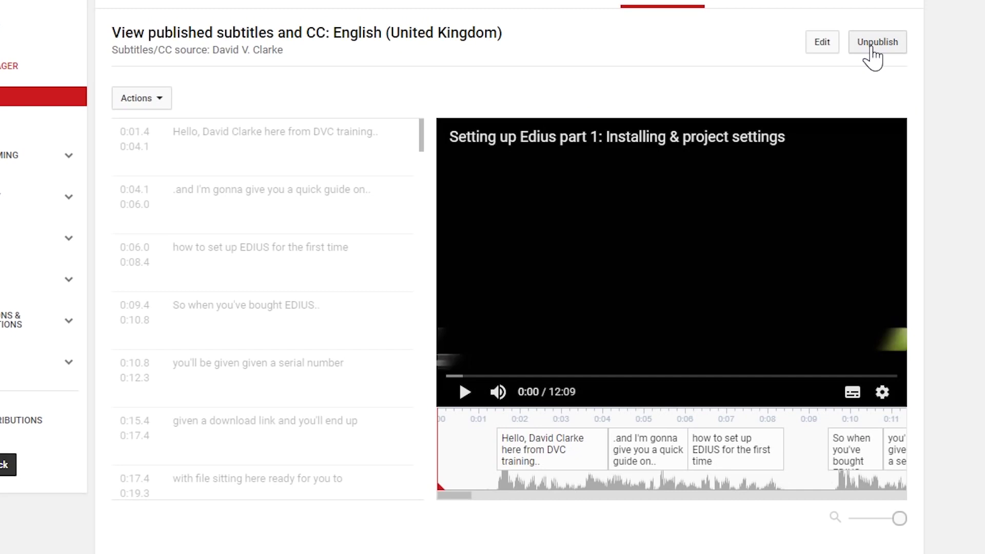
click(160, 103)
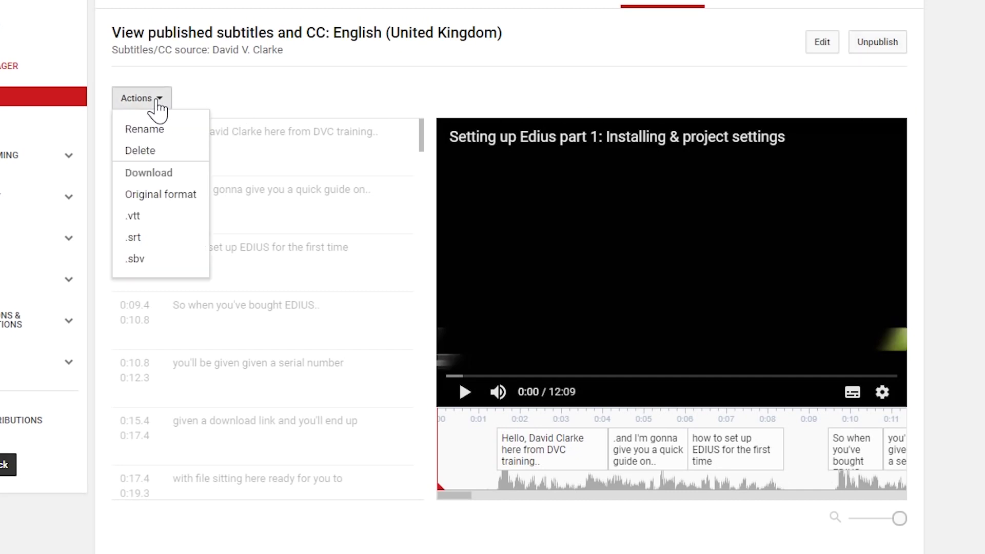
click(154, 153)
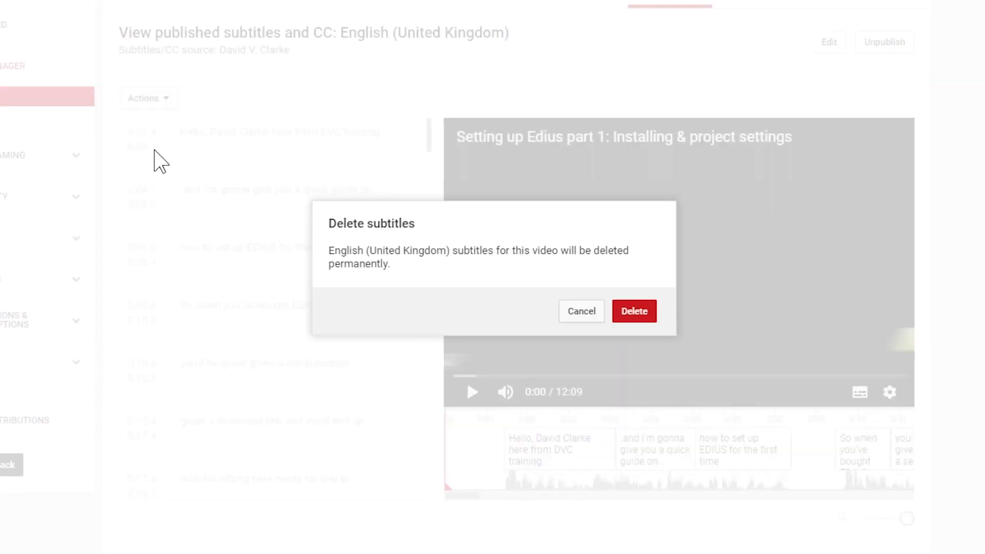
click(628, 311)
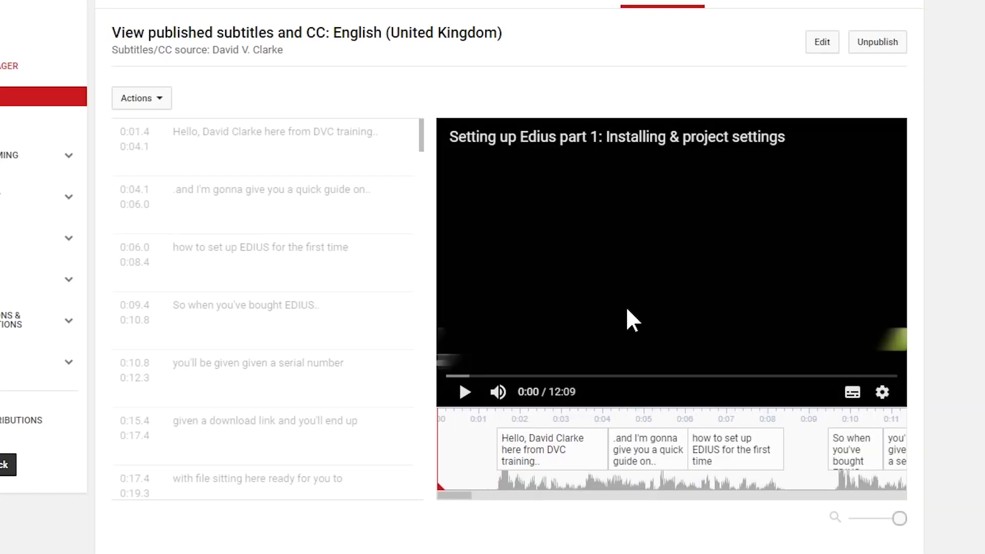
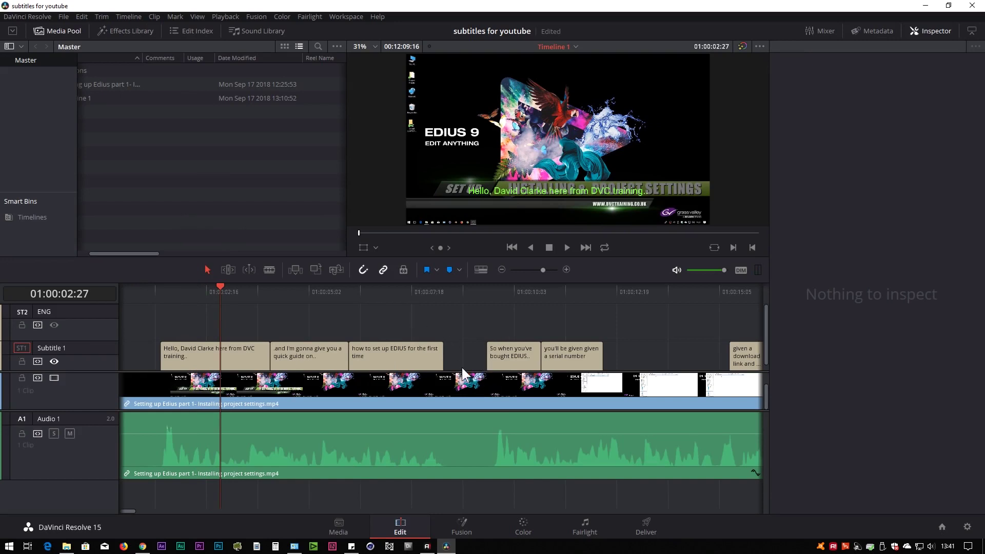
- Switch to DaVinci Resolve, mark the timeline from 01:00:08:20 to 01:00:09:06, and ripple delete that section
drag(377, 310, 542, 332)
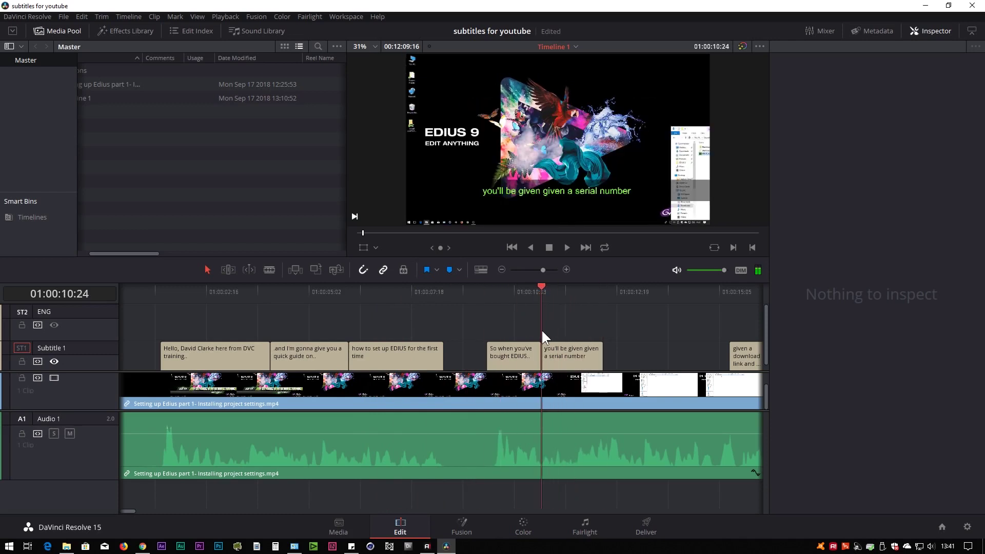
drag(491, 300, 454, 298)
key(i)
click(477, 294)
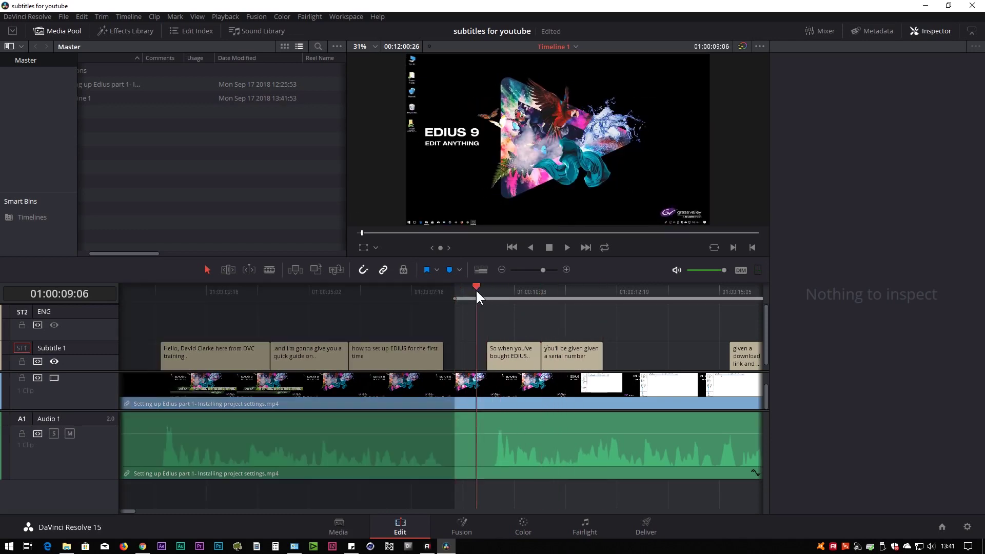
key(o)
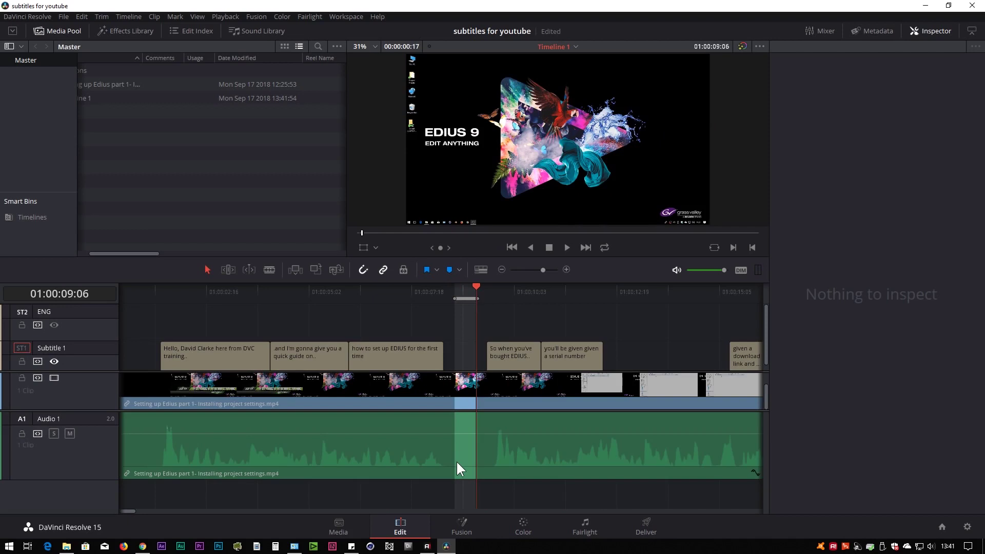
key(Delete)
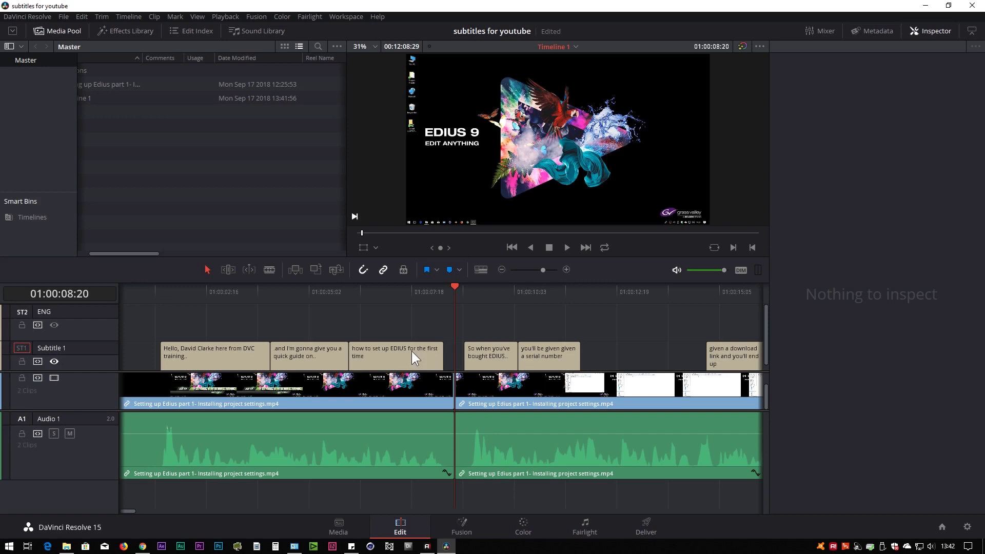
- Extend the end of the "how to set up EDIUS for the first time" caption to the cut at 01:00:08:20
click(234, 319)
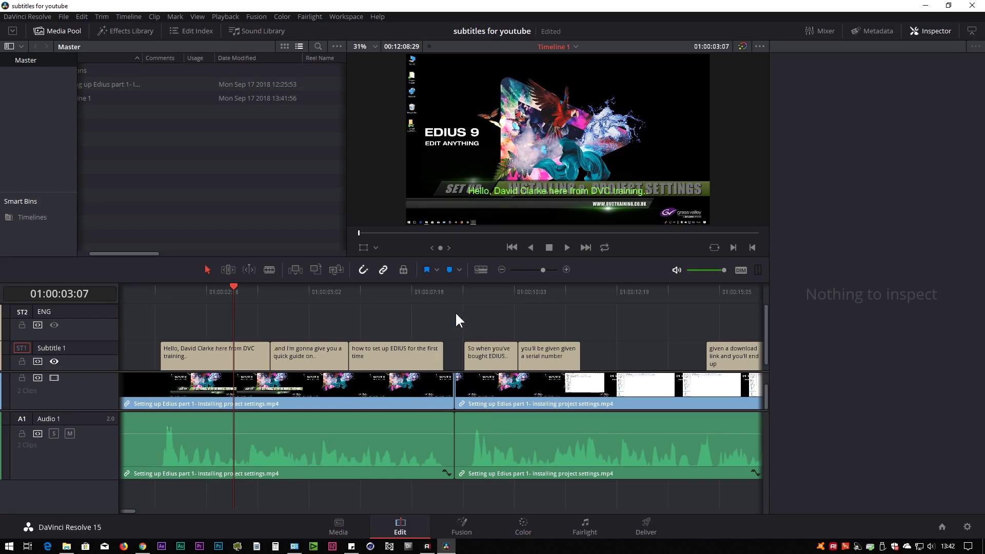
key(Right)
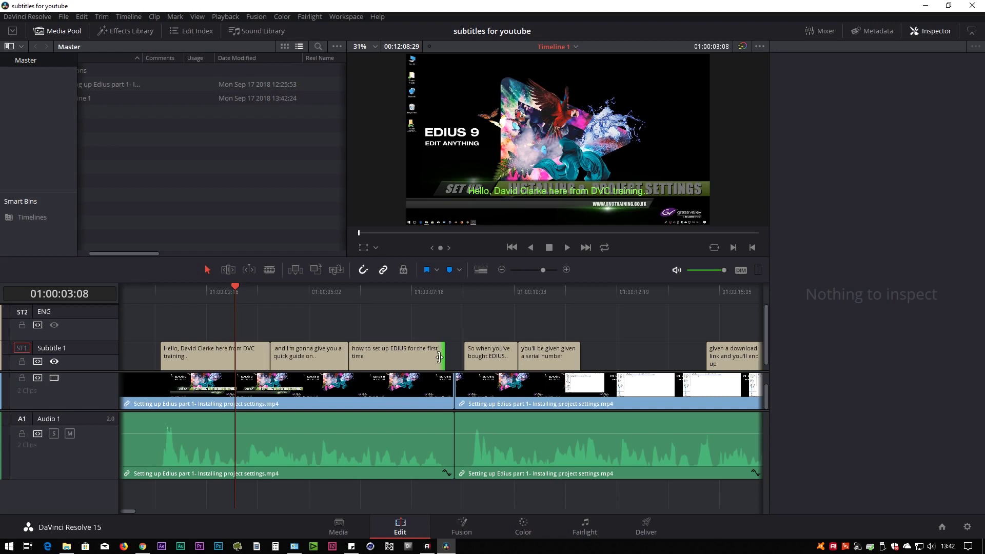
drag(439, 357, 439, 357)
click(455, 295)
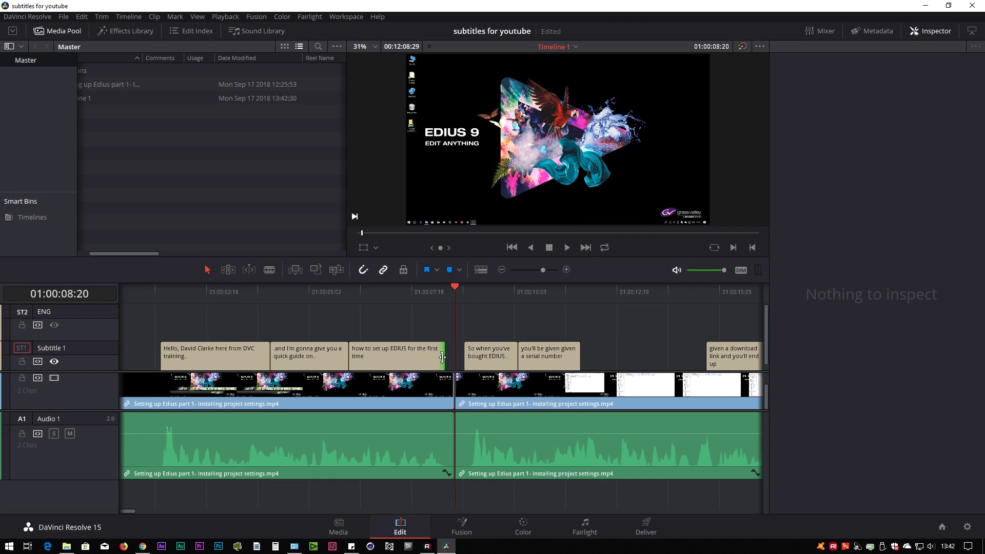
drag(443, 358, 453, 358)
- Trim the end of the "how to set up EDIUS for the first time" caption to the playhead at 01:00:08:00
click(427, 291)
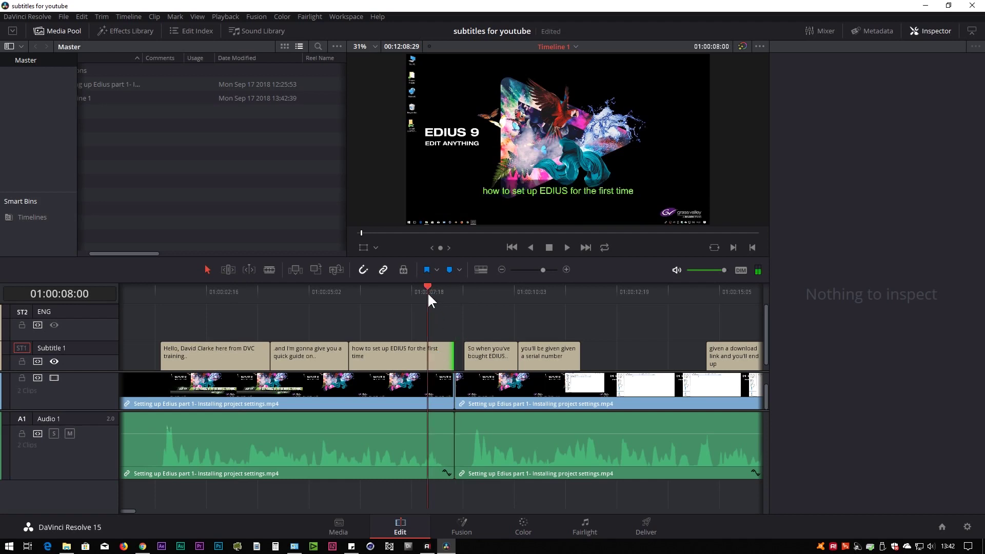
key(shift+])
click(445, 292)
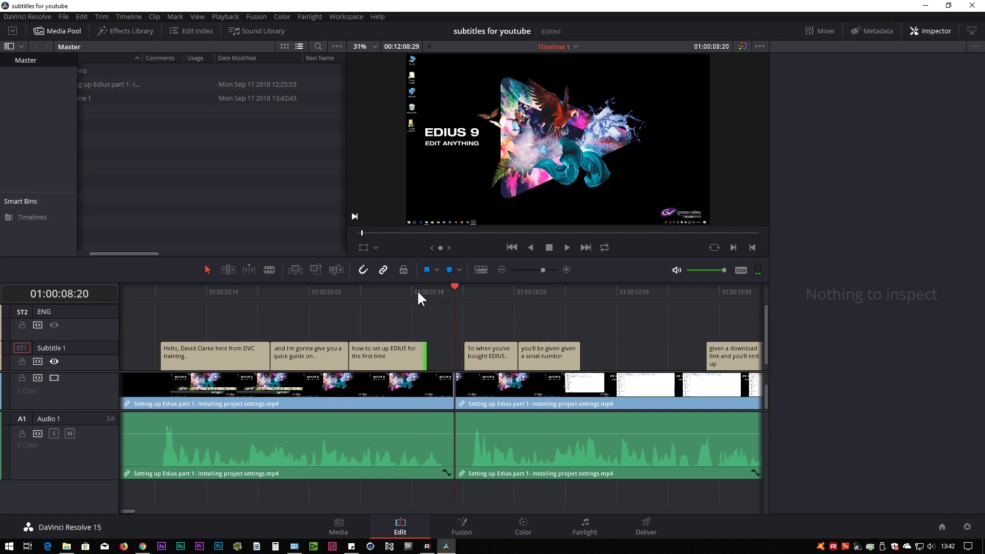
- Try trimming the start of the "how to set up EDIUS for the first time" caption to 01:00:06:25, and undo the trim
click(379, 300)
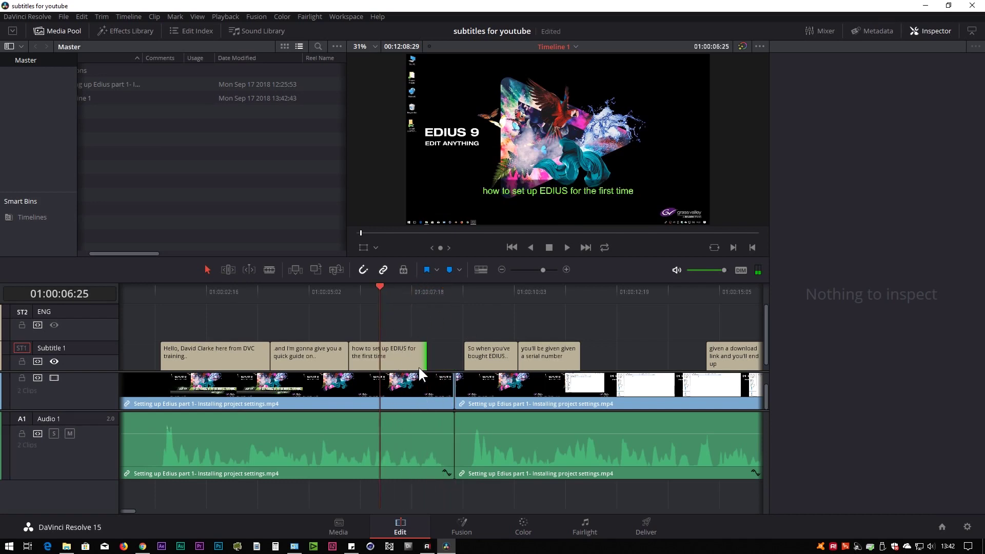
click(399, 360)
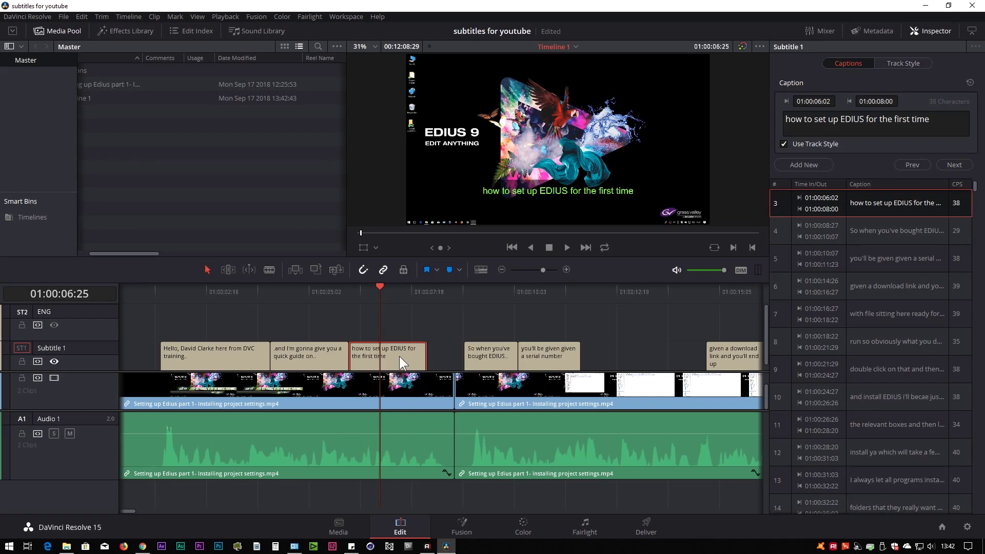
click(353, 352)
drag(353, 352, 371, 346)
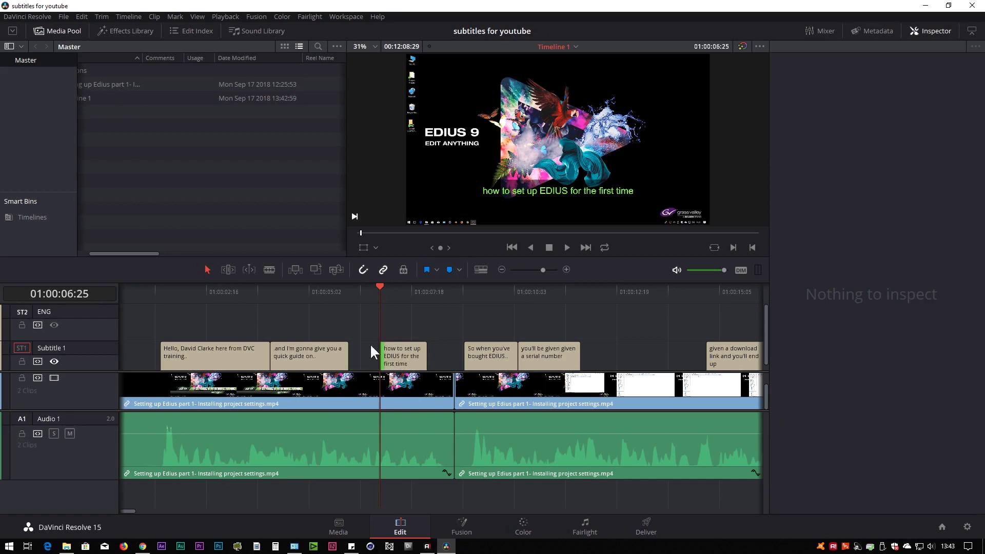
drag(379, 291, 349, 293)
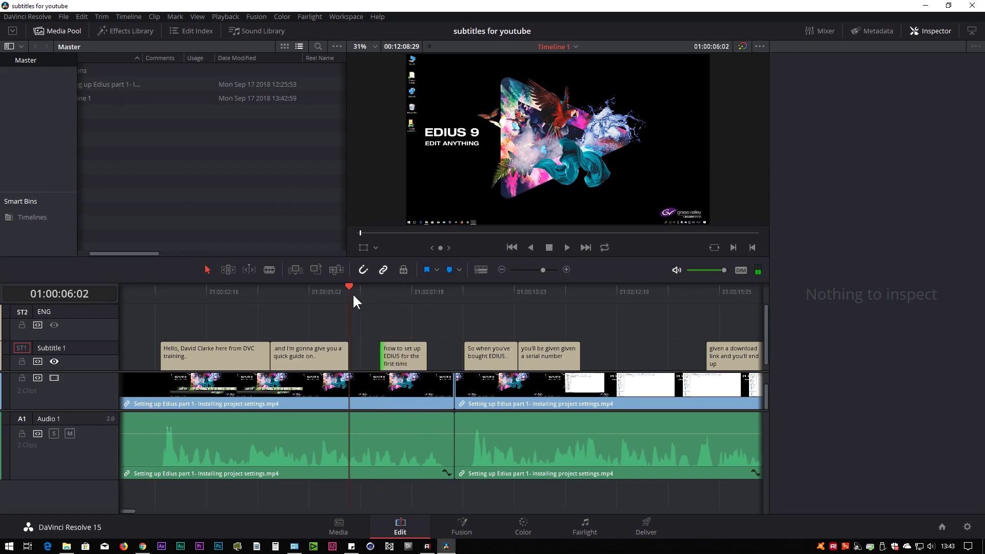
key(ctrl+z)
drag(352, 294, 393, 291)
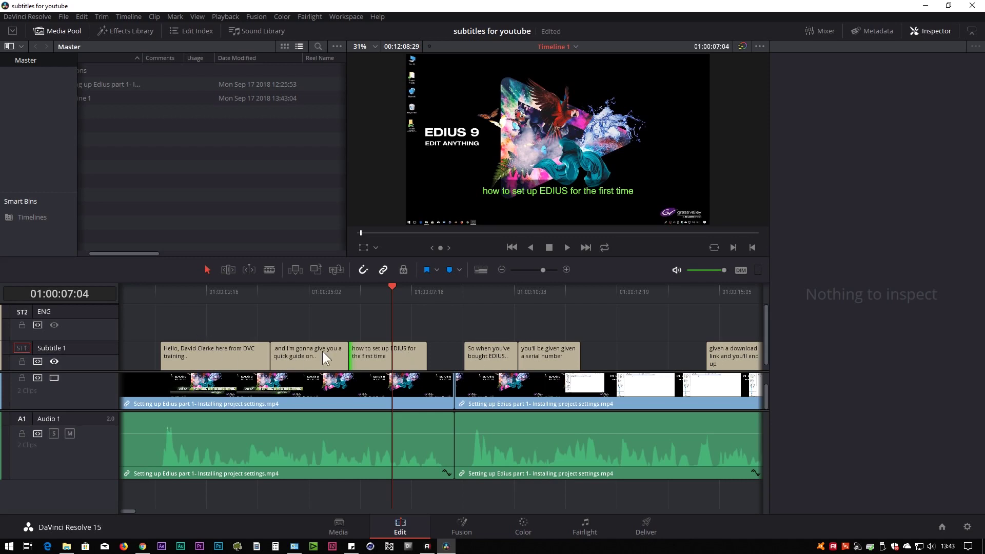
click(320, 295)
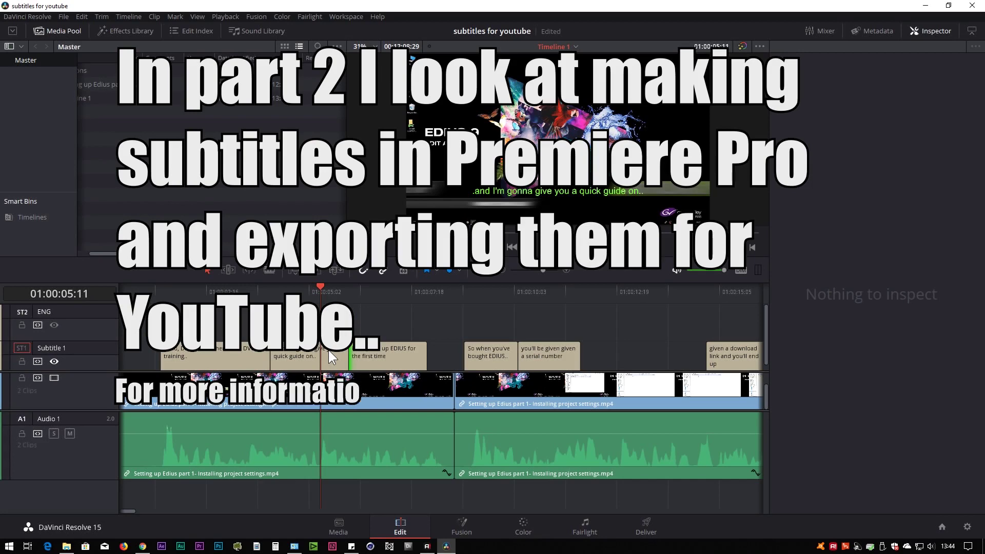
click(204, 293)
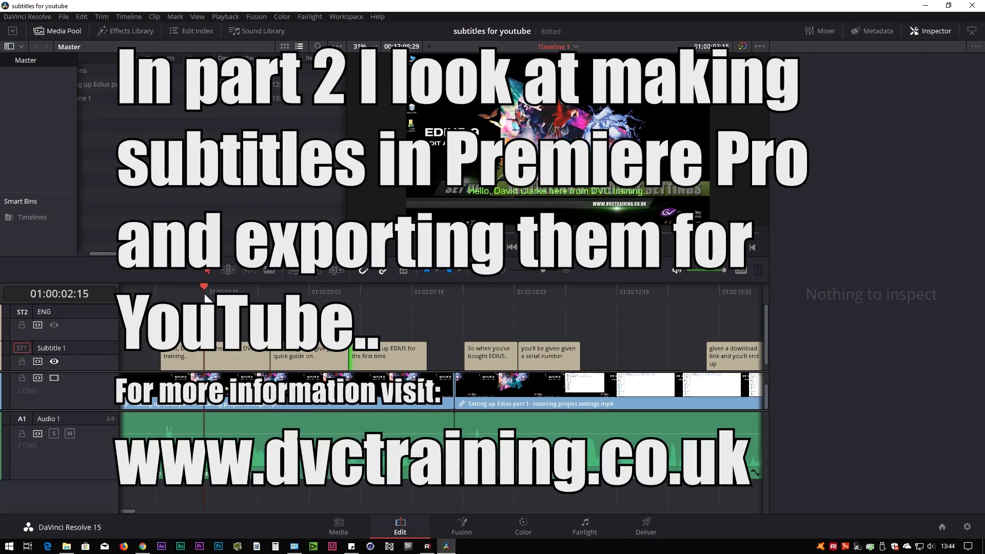